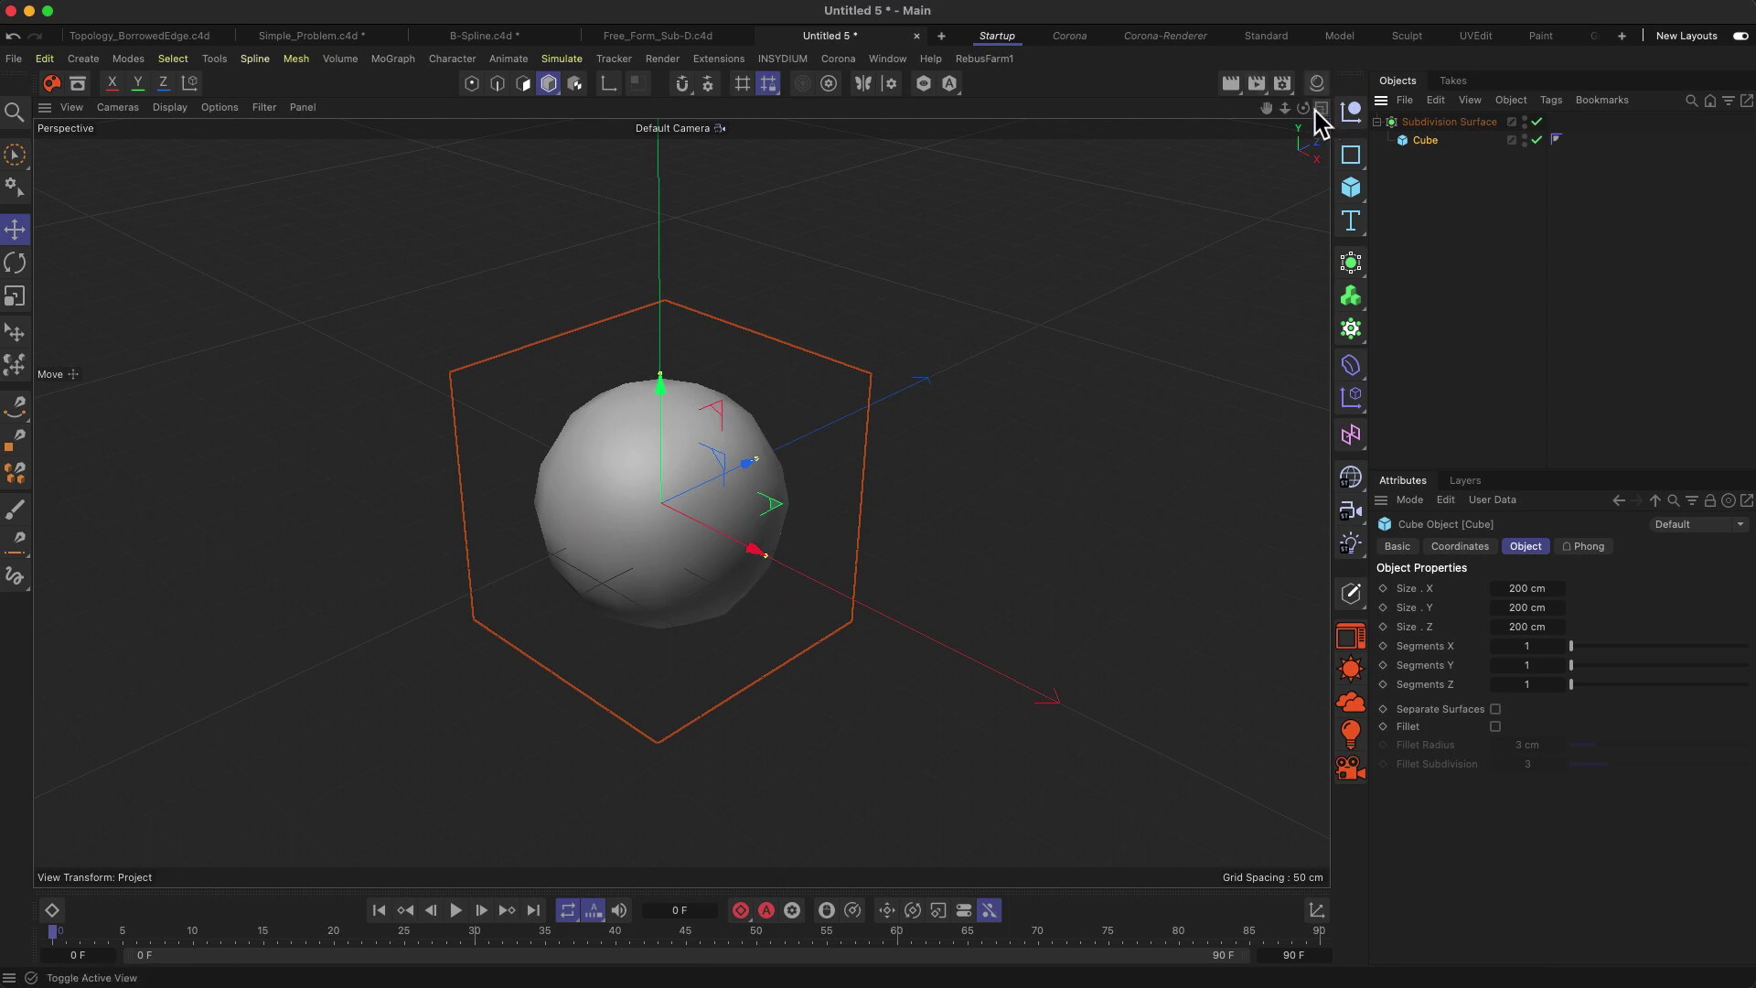
Switch the viewport to Gouraud Shading (Lines) and orbit around the subdivided sphere.
drag(1304, 107, 469, 678)
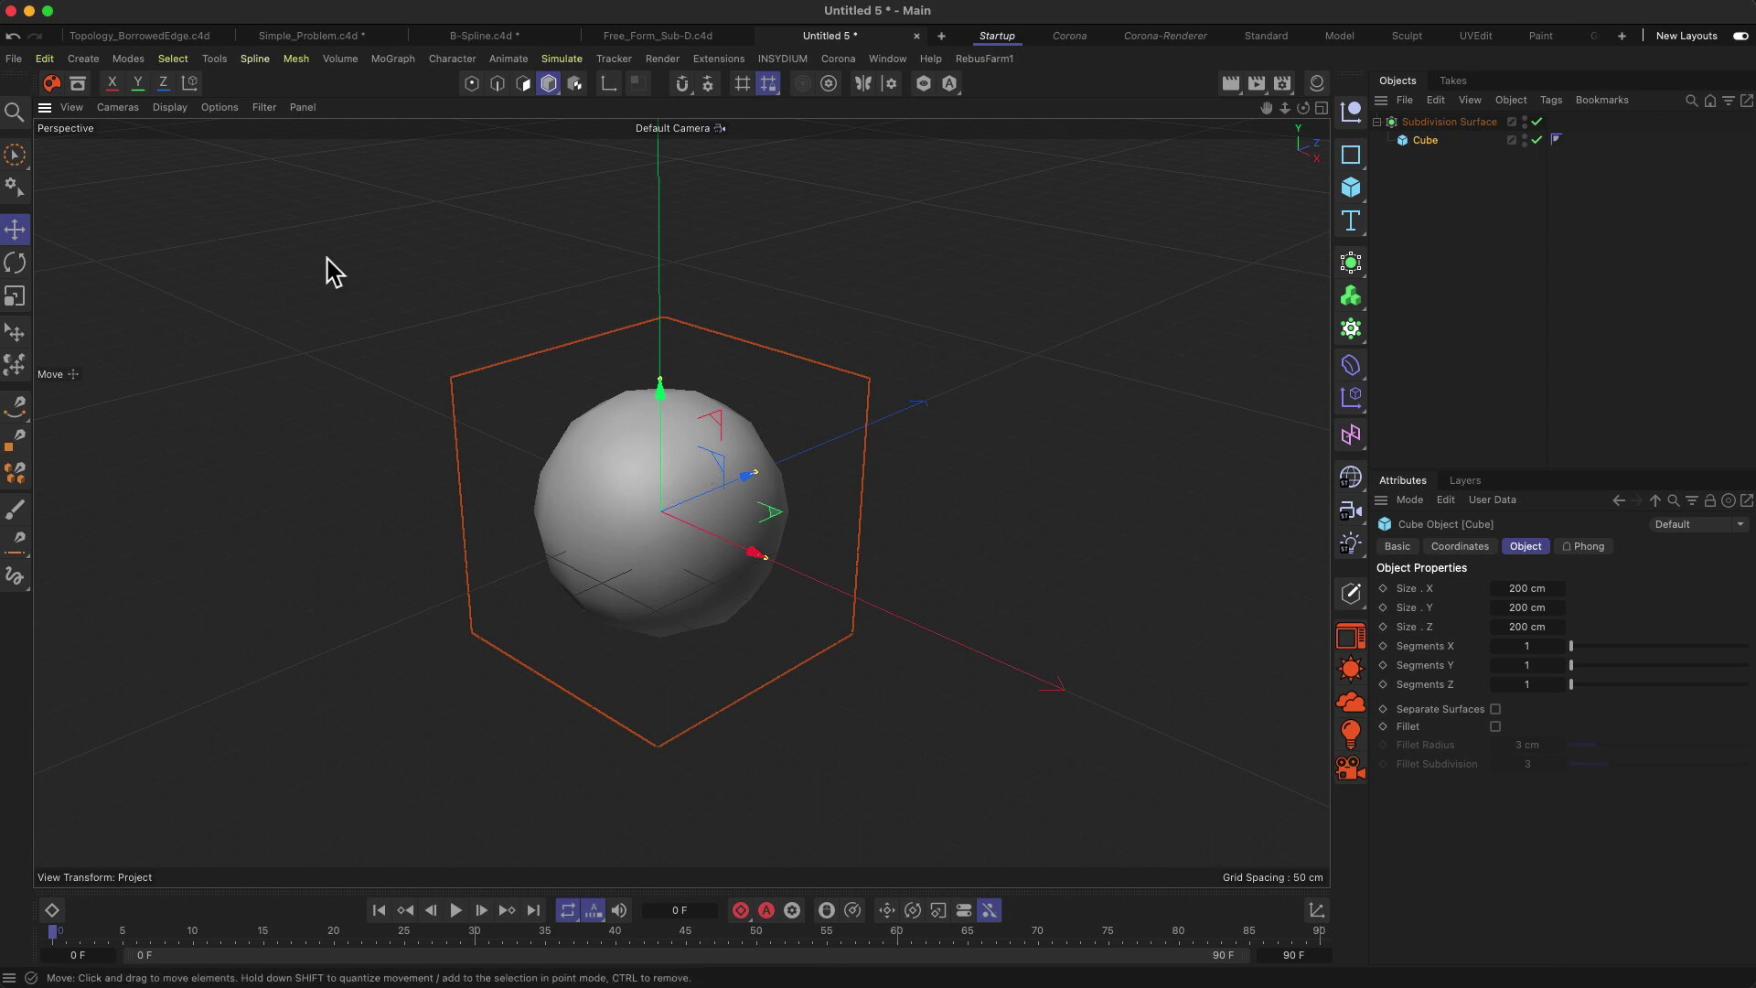
click(170, 107)
click(300, 181)
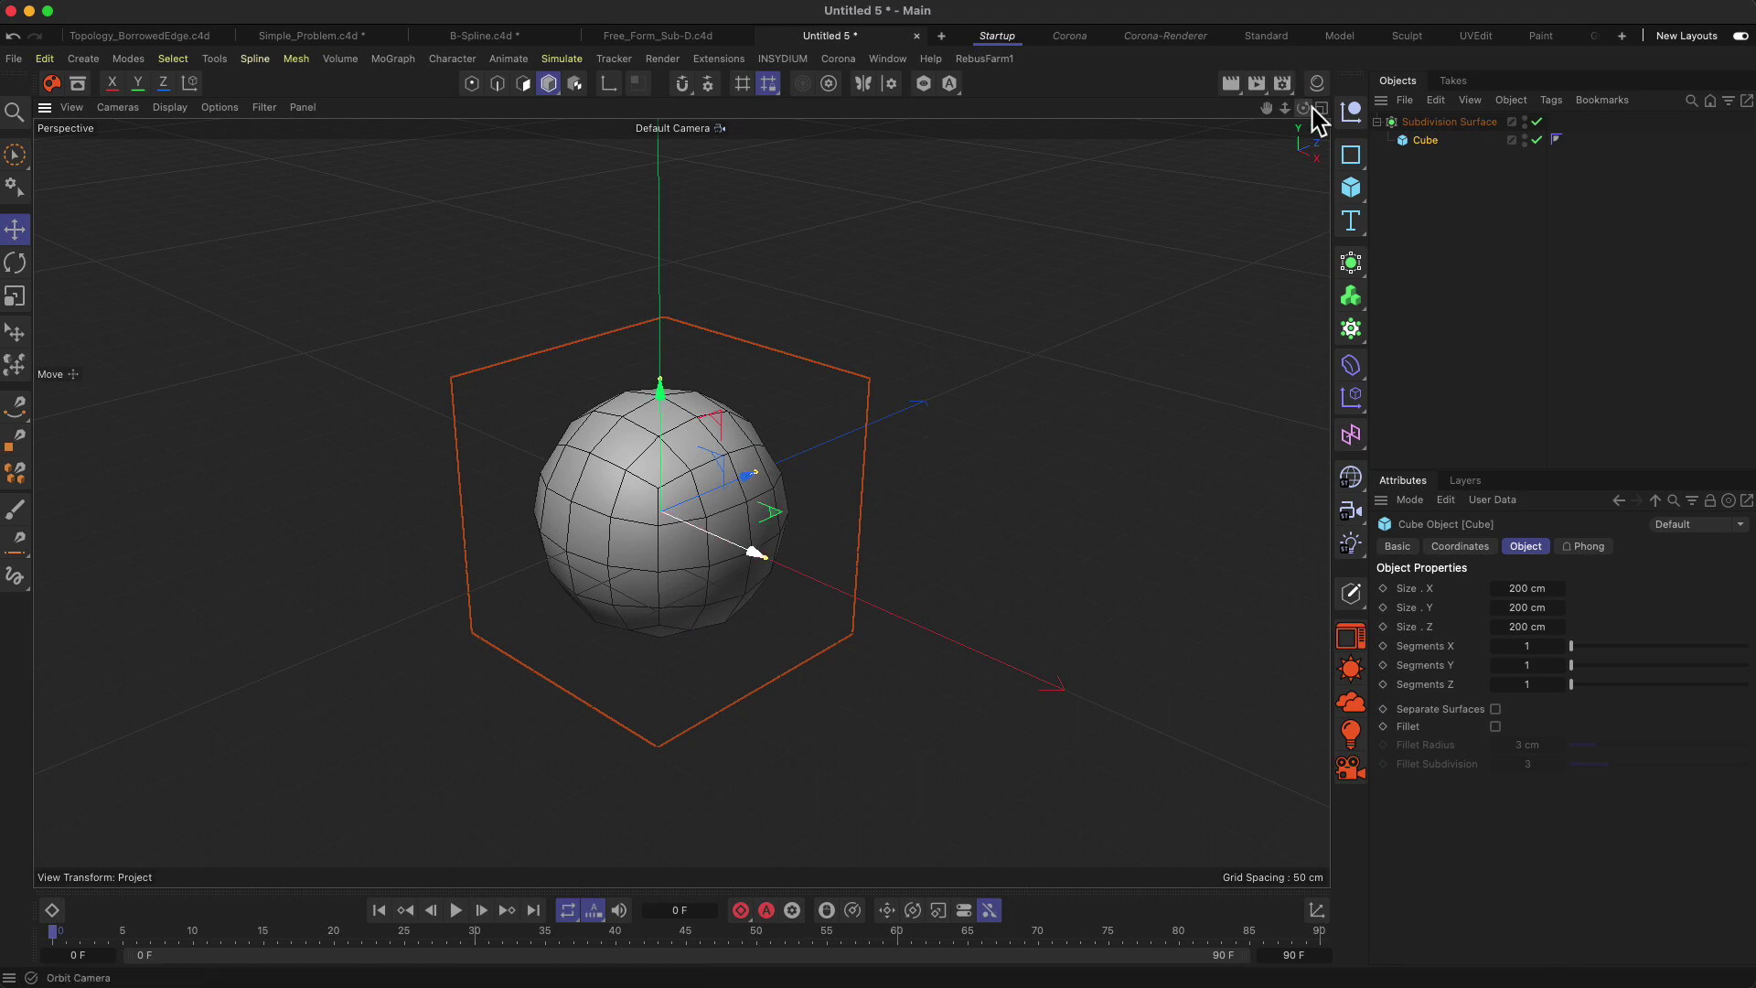
drag(1313, 108, 482, 604)
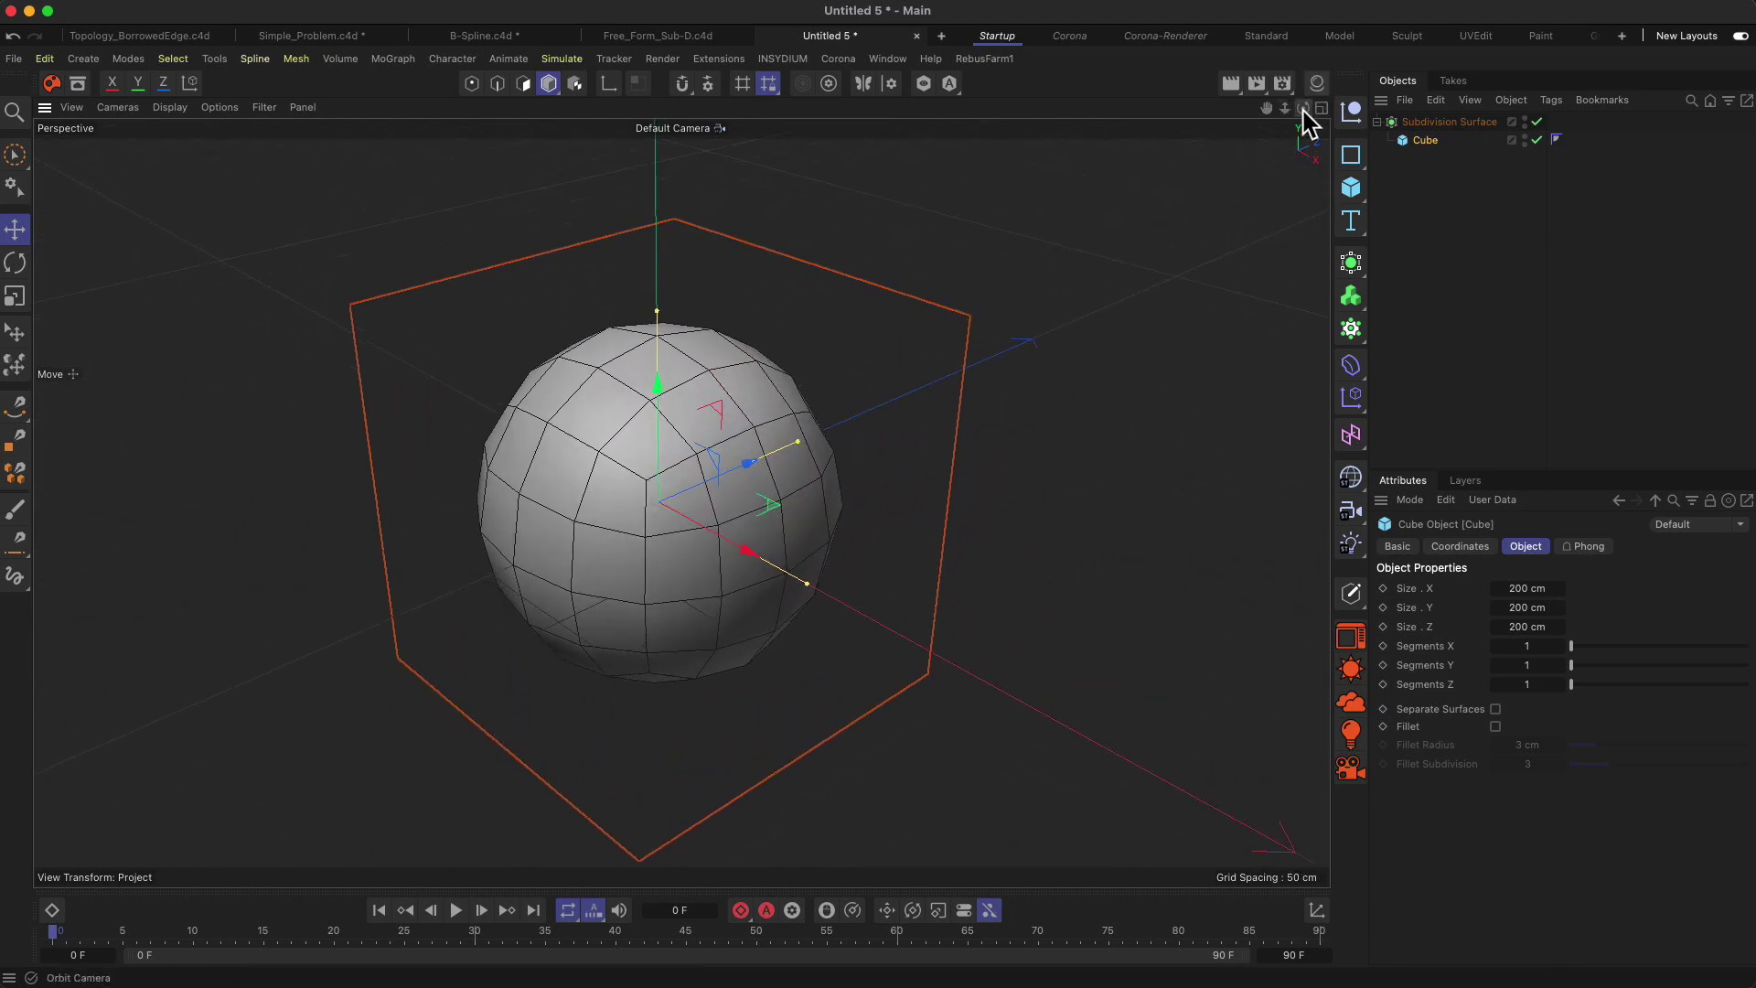
drag(1305, 110, 400, 638)
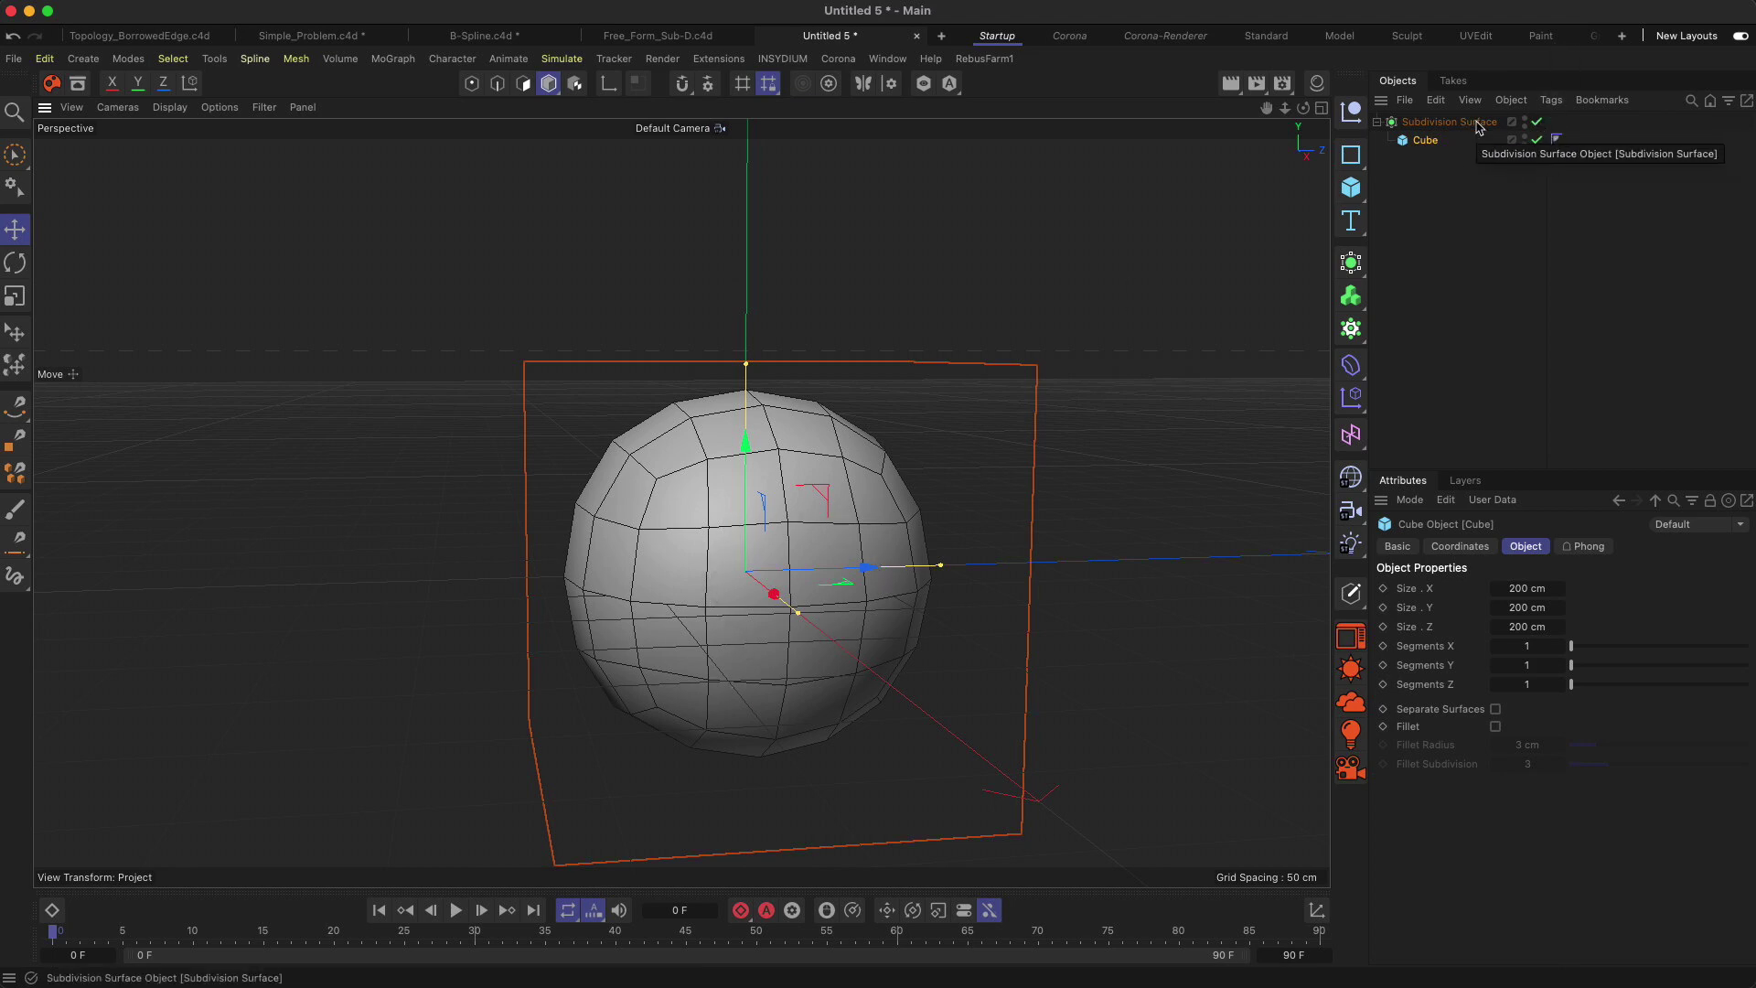
Rename the cube to 'Control Mesh' with smoothing off, then re-enable the Subdivision Surface.
key(q)
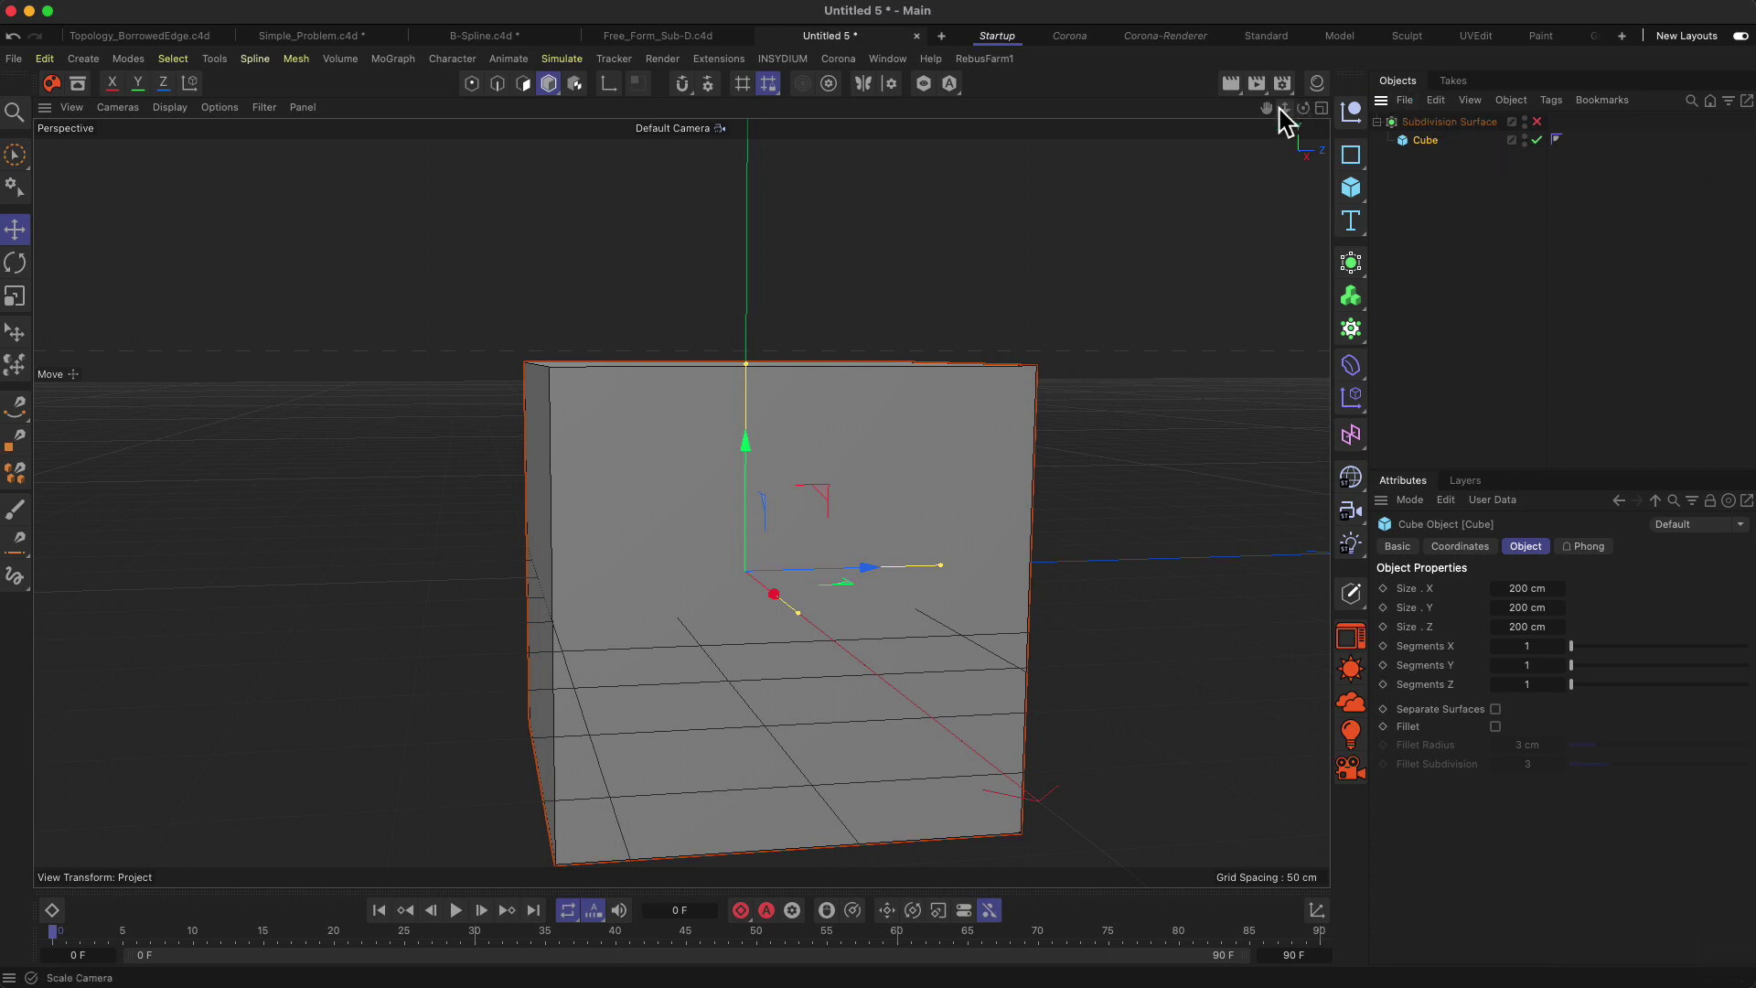
drag(1303, 108, 482, 710)
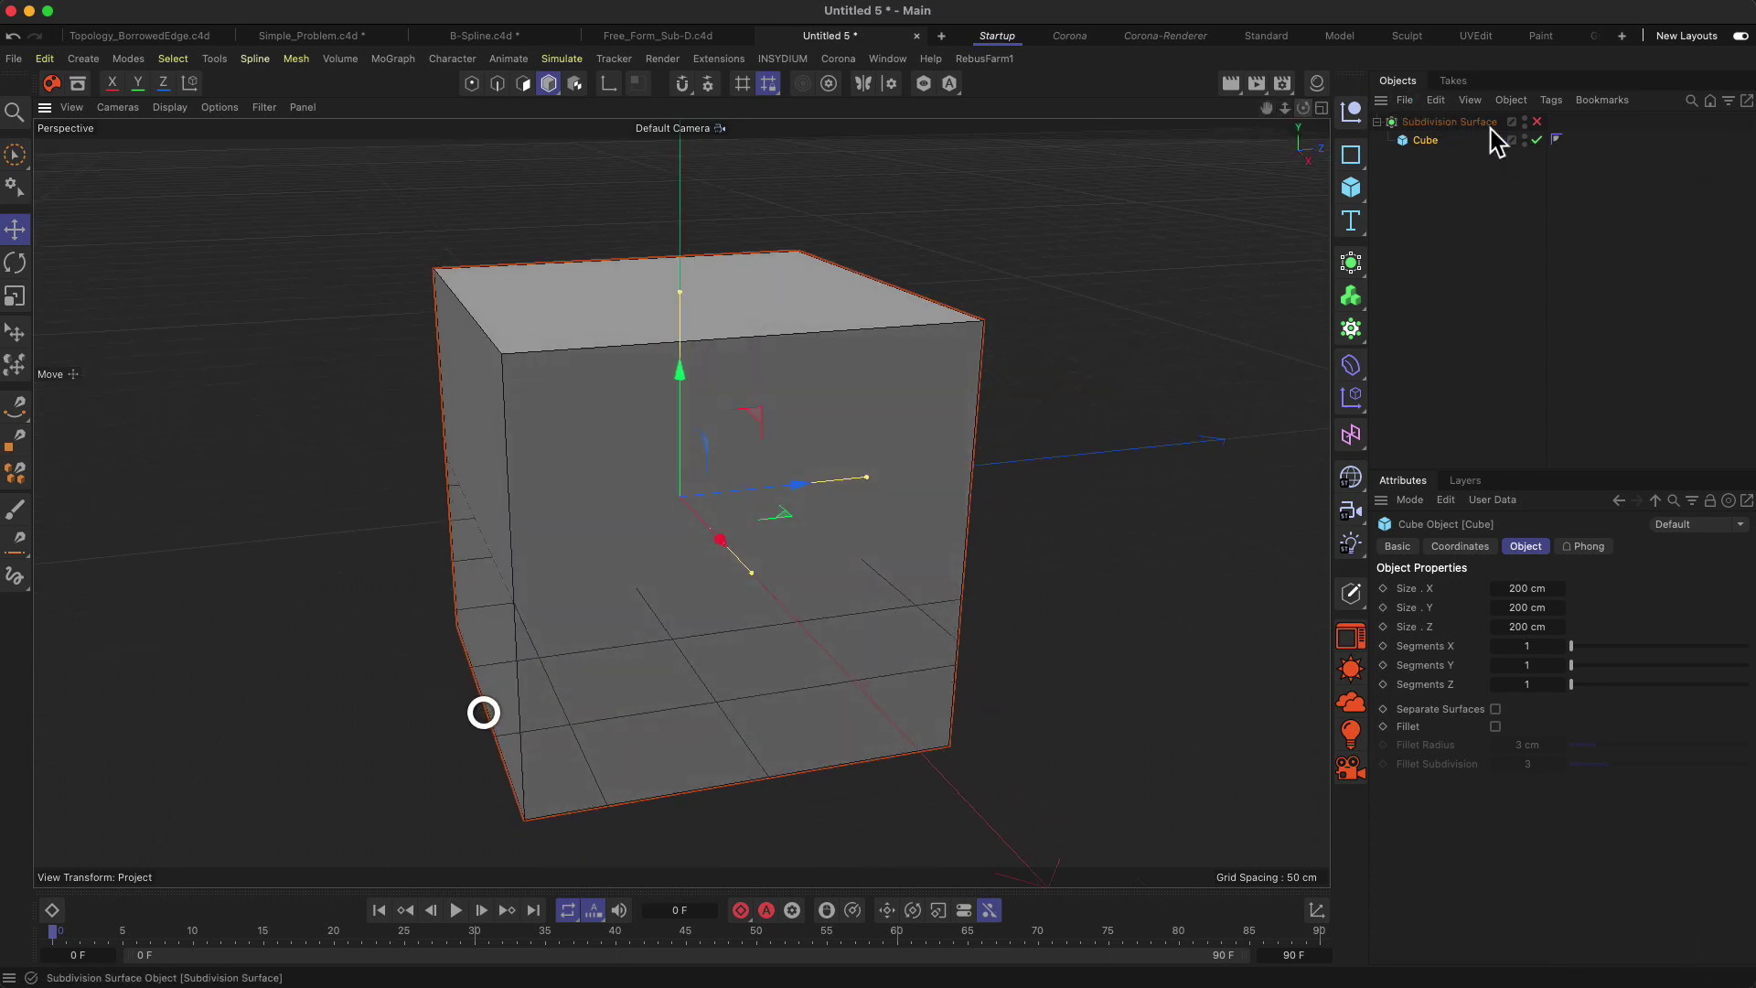
double_click(1426, 140)
text(ontro)
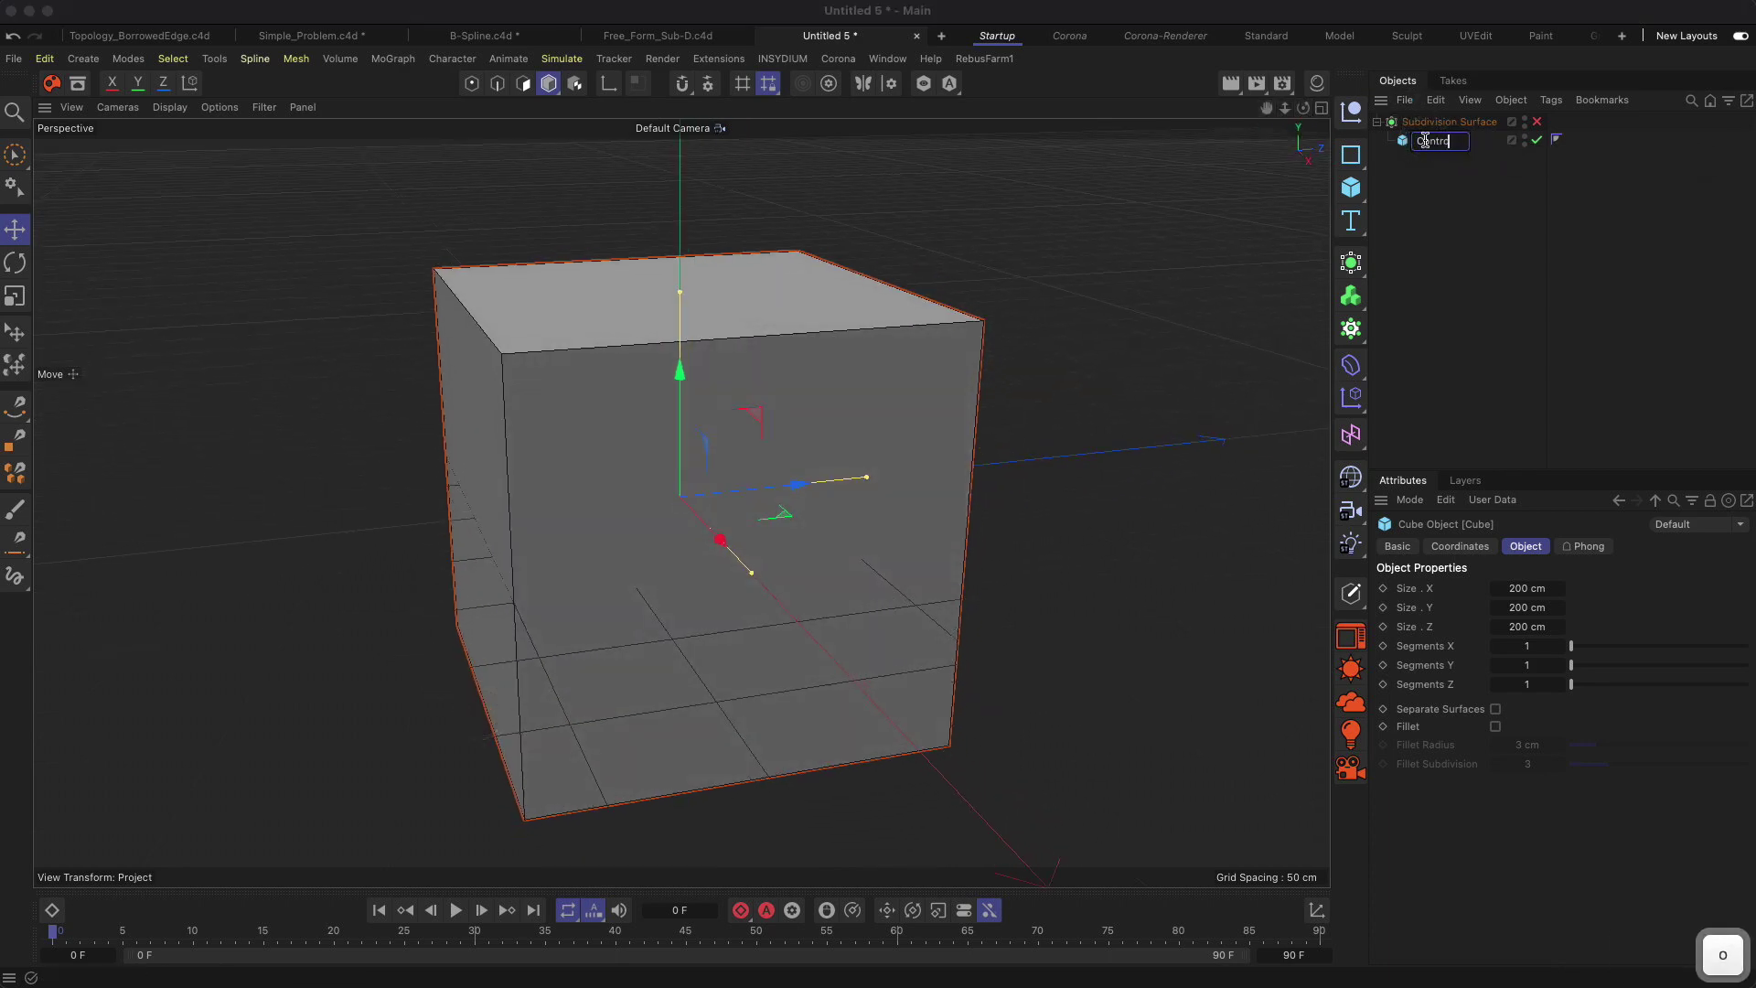
text(l Mesh)
key(Return)
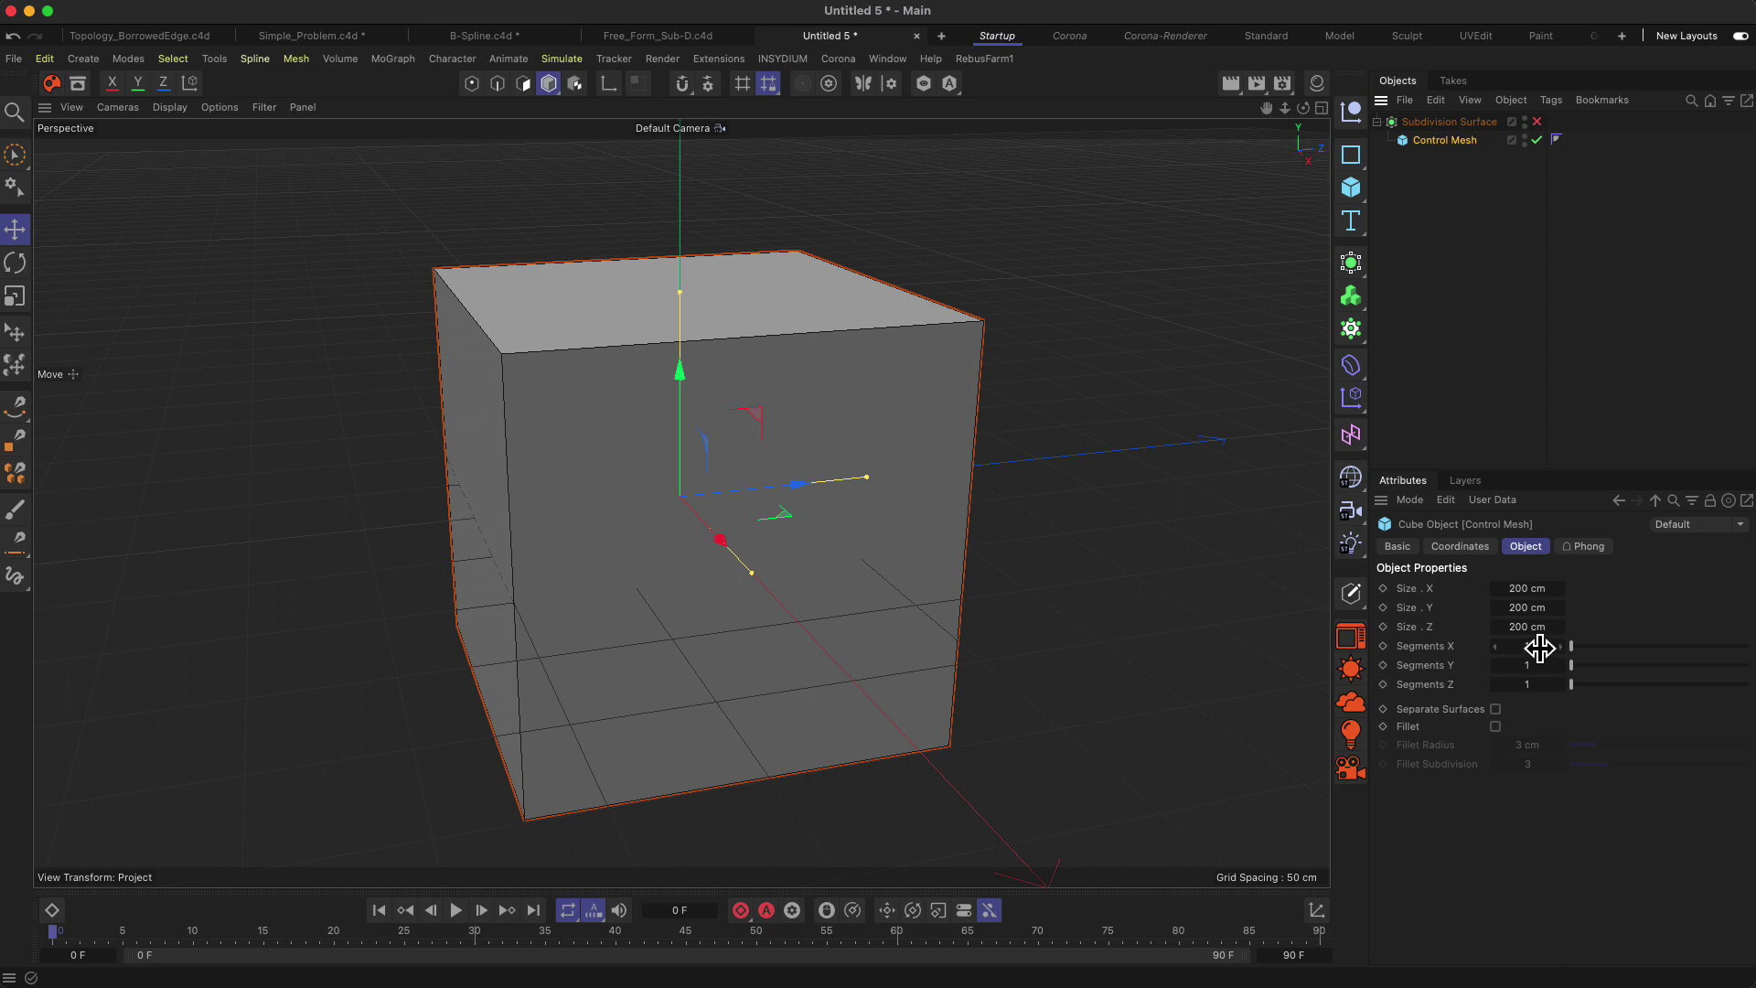
click(1538, 122)
click(1473, 123)
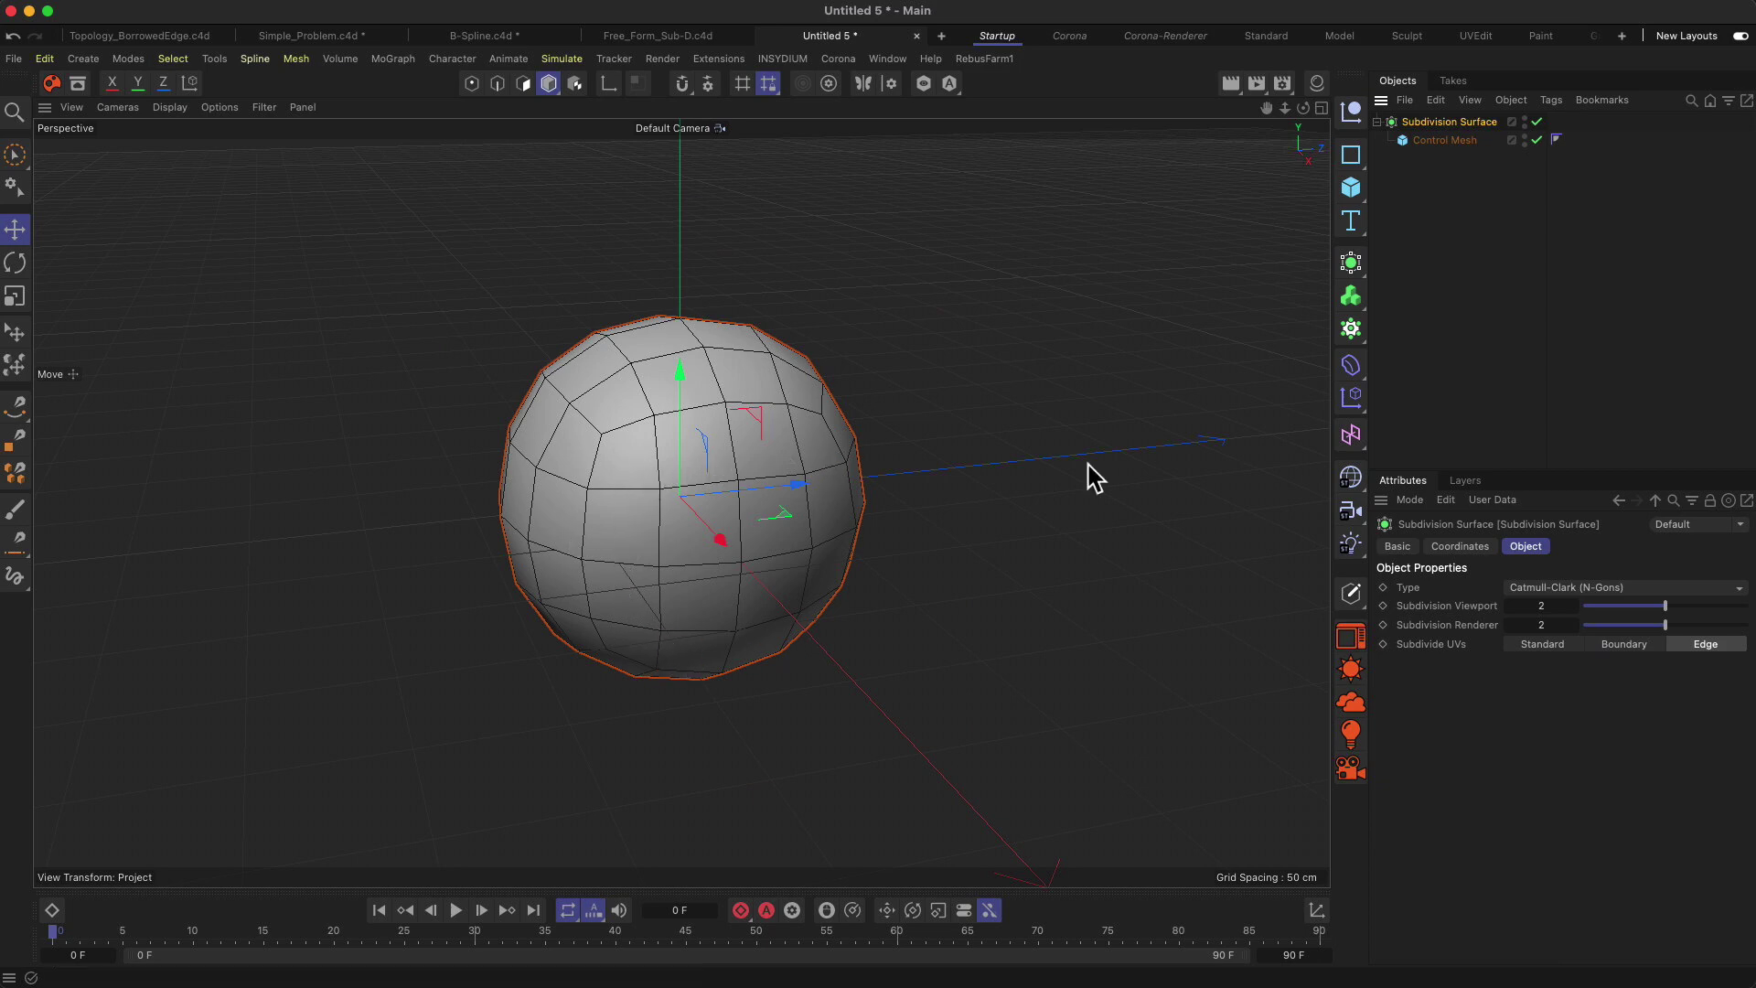
Try viewport subdivision 3, inspect the sphere, then drop it back to 2.
click(1546, 607)
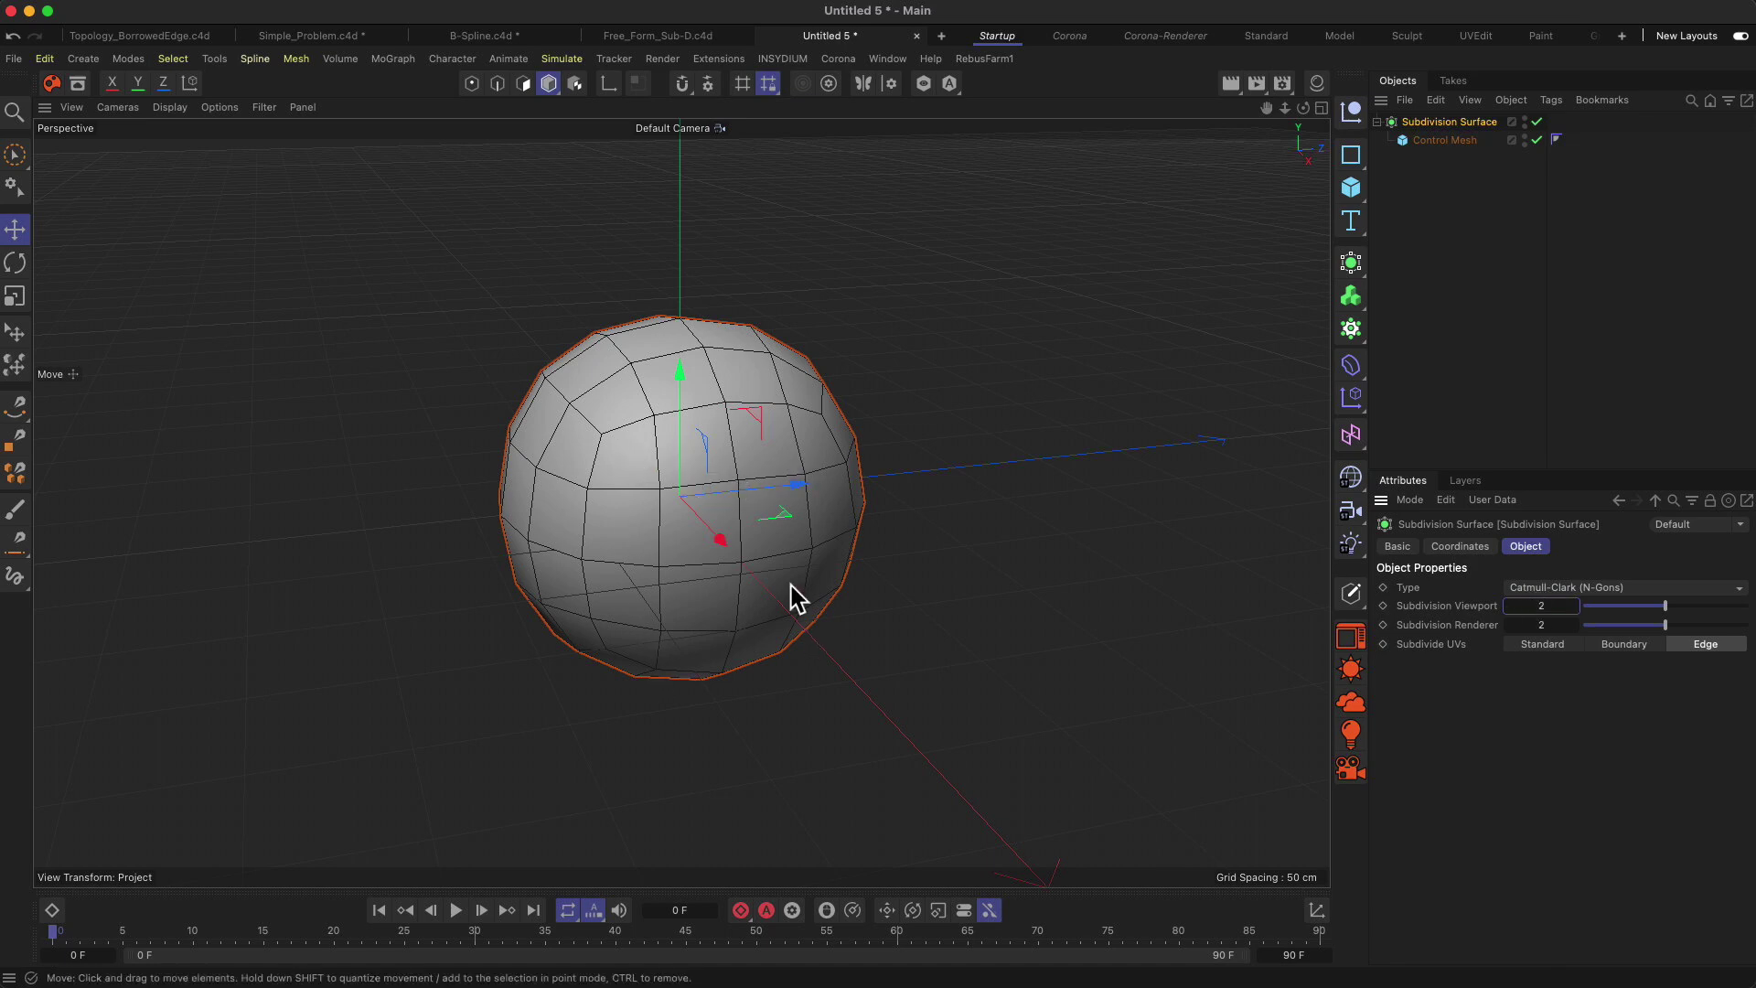
click(1575, 601)
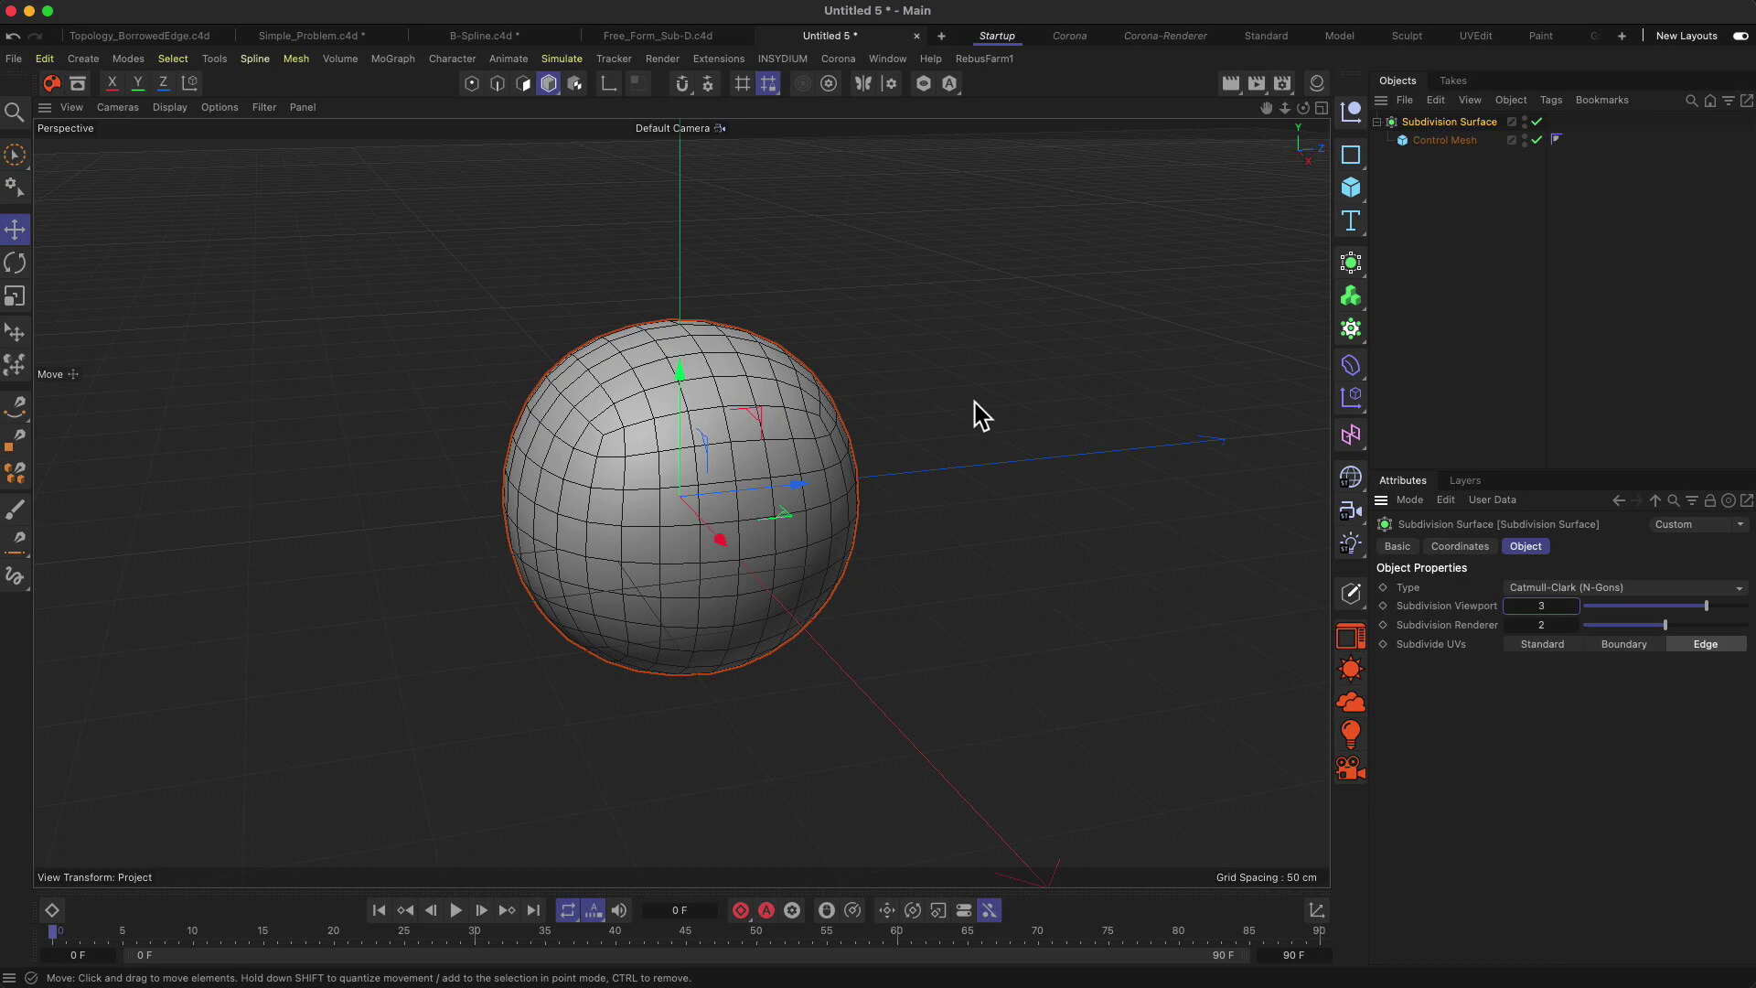
alt+drag(466, 686, 517, 689)
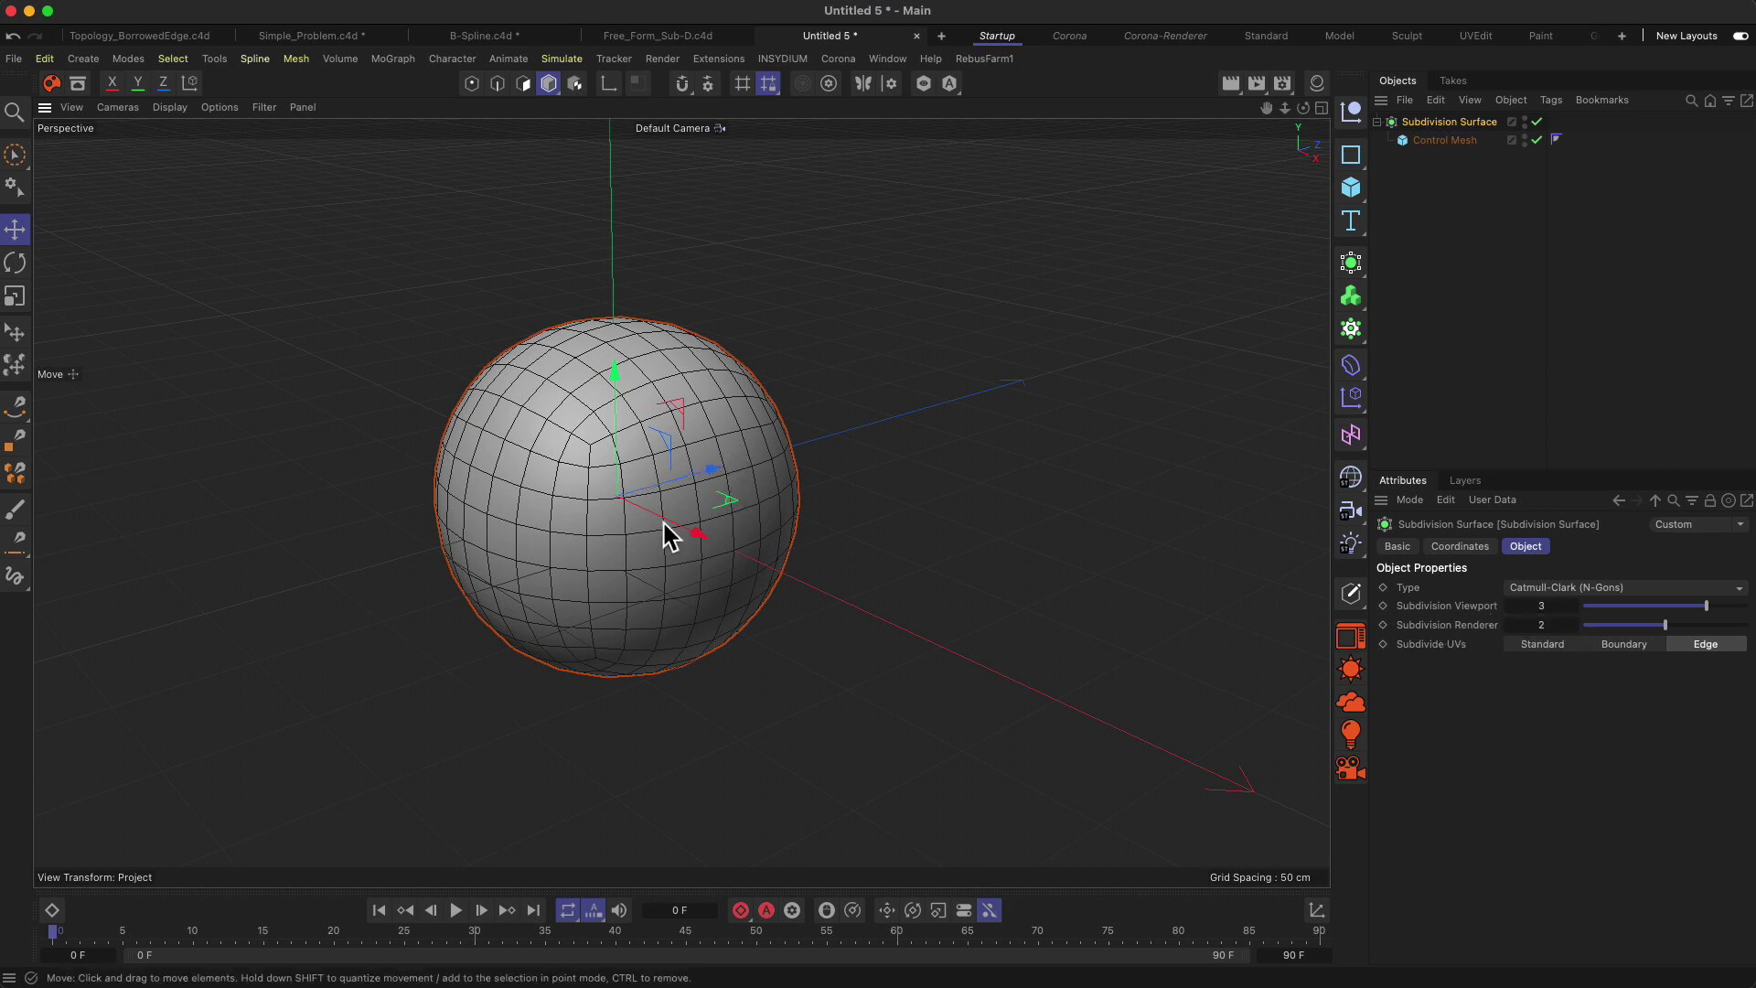
click(1510, 606)
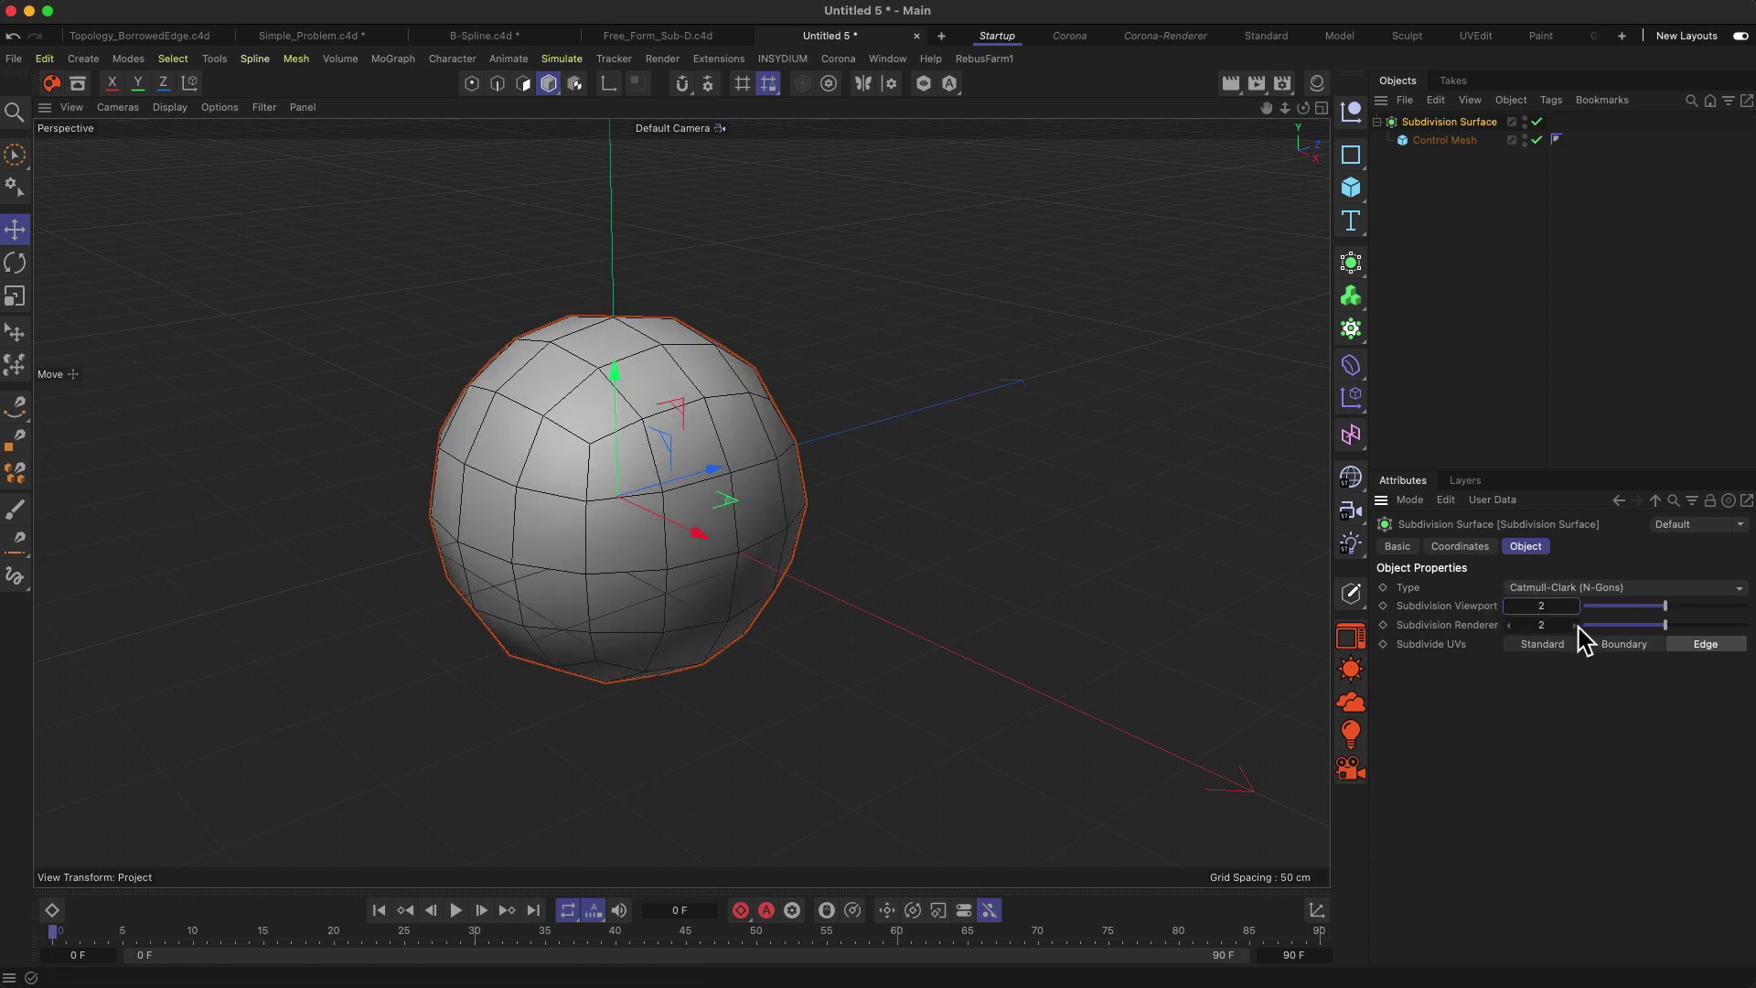
Set render subdivision to 3 and settle viewport subdivision at 3 after testing levels 1–4.
mouse_move(1575, 628)
mouse_down()
mouse_move(683, 520)
mouse_move(1631, 574)
mouse_move(1554, 624)
mouse_up()
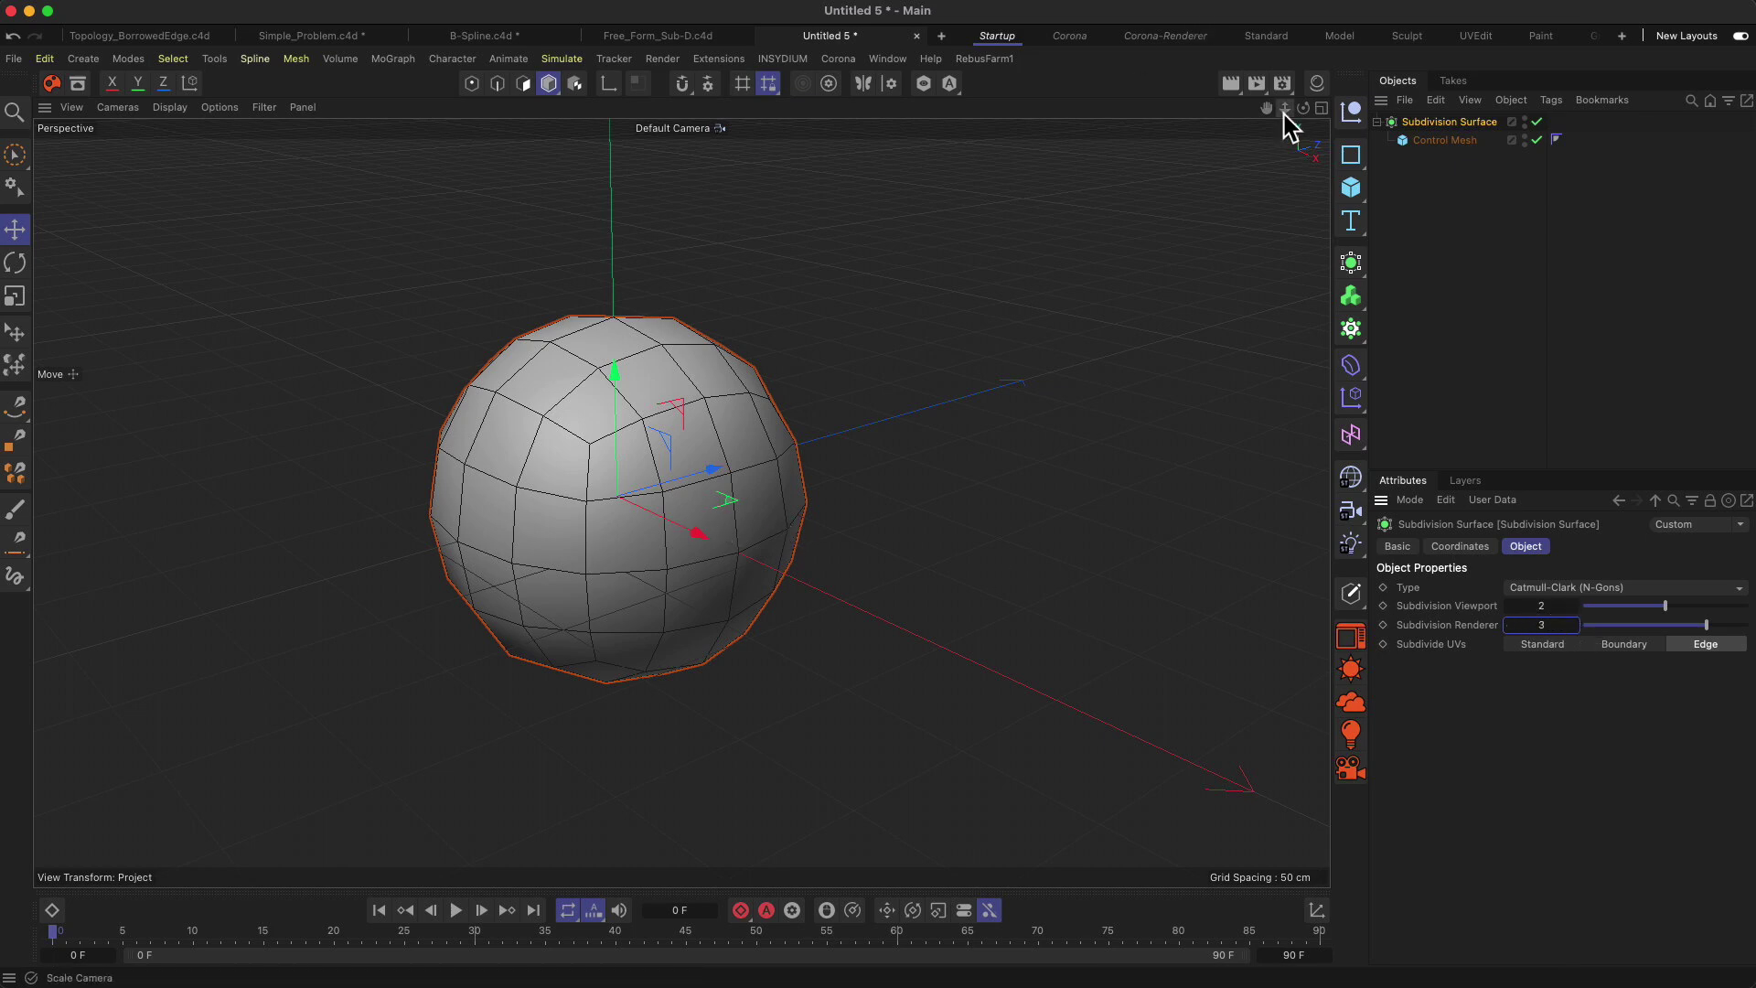
drag(1574, 607, 1533, 608)
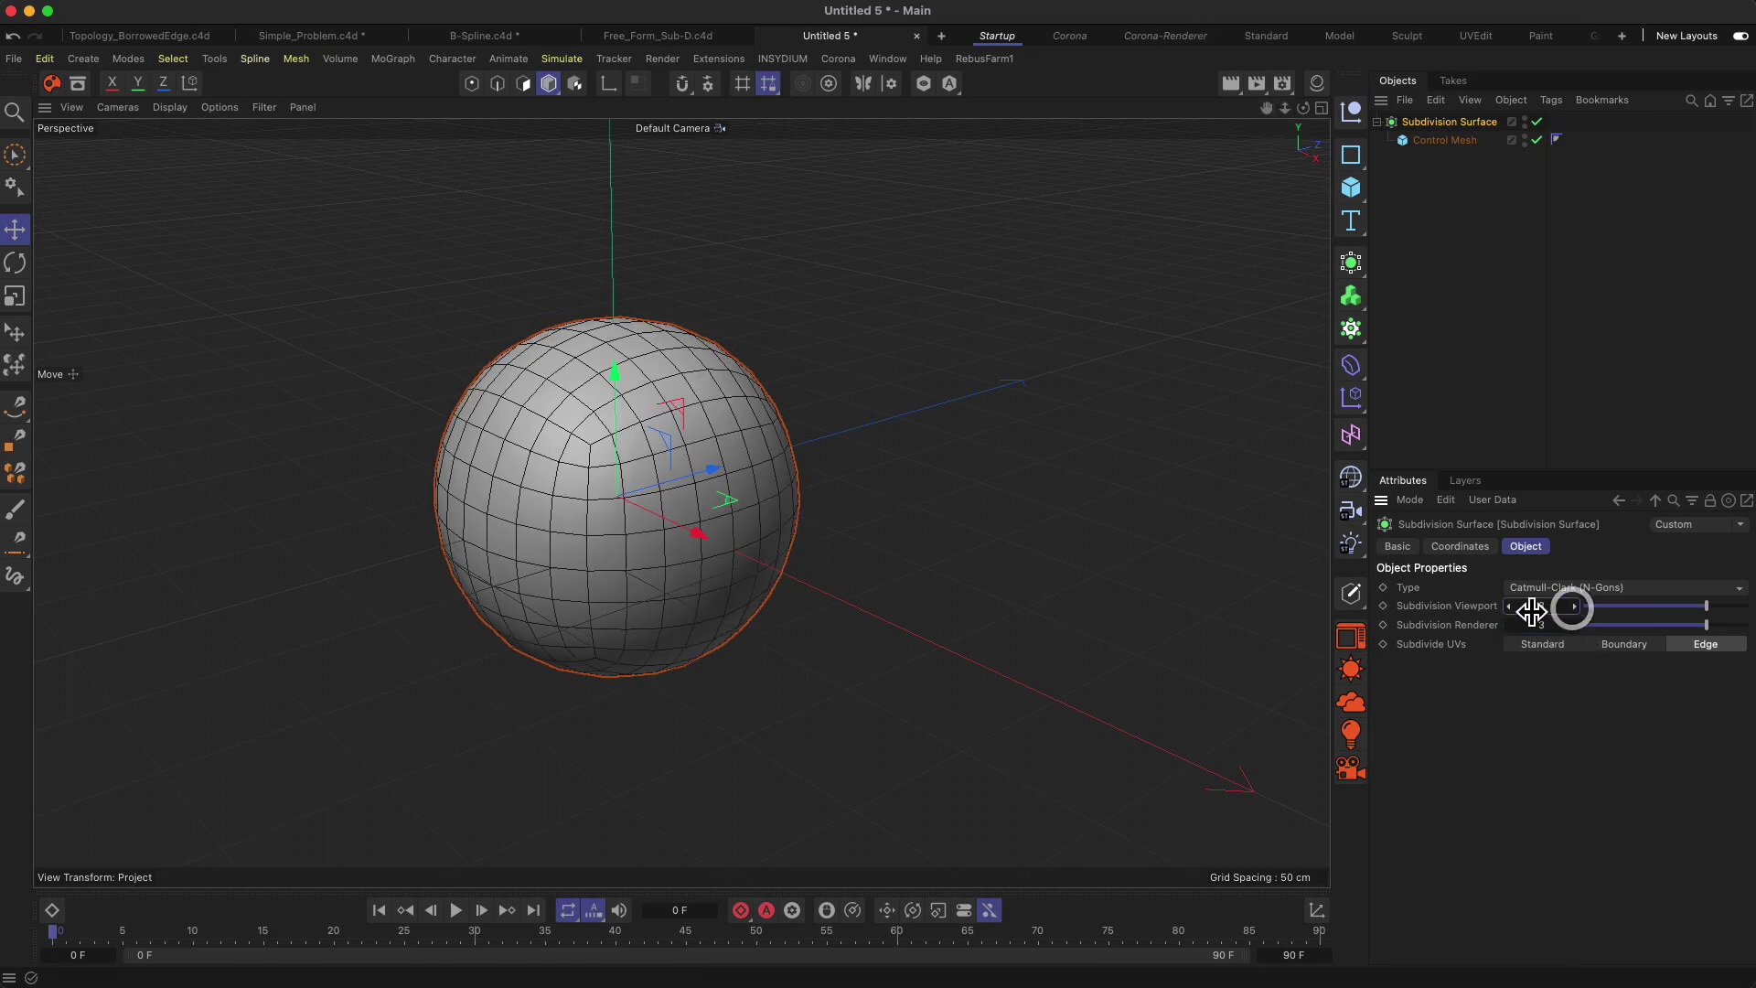
click(1577, 607)
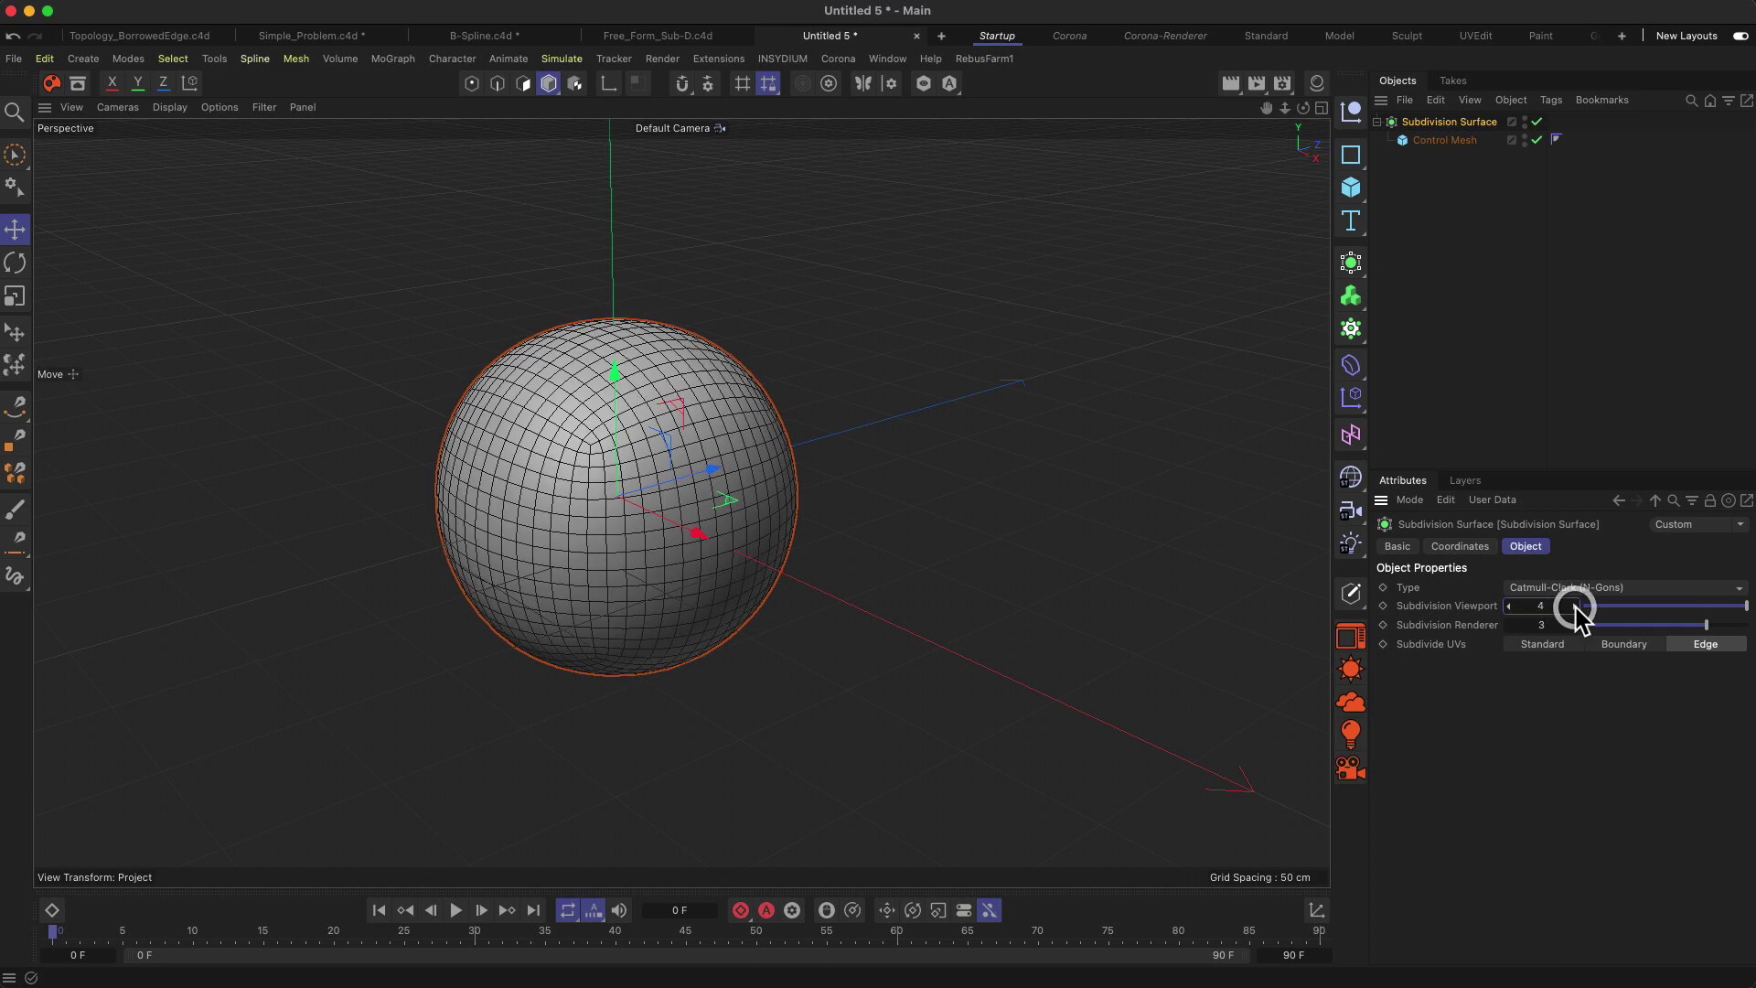
drag(1515, 608, 1513, 608)
click(1511, 606)
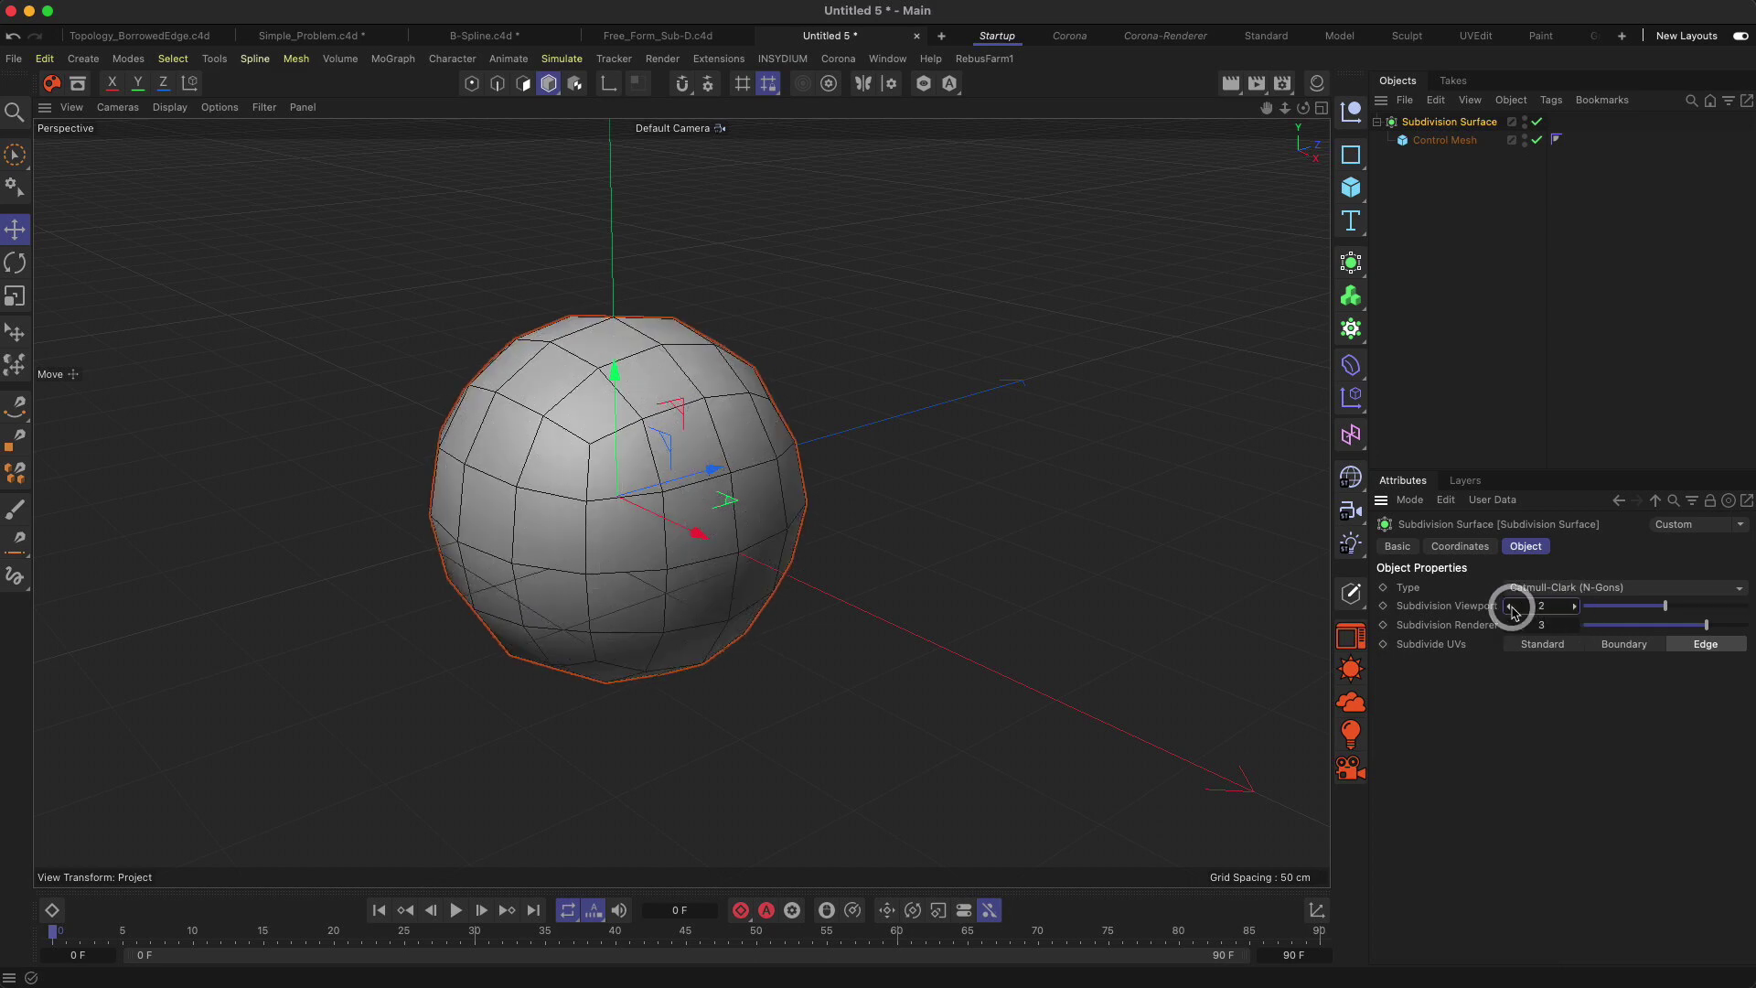
click(1511, 606)
click(1575, 607)
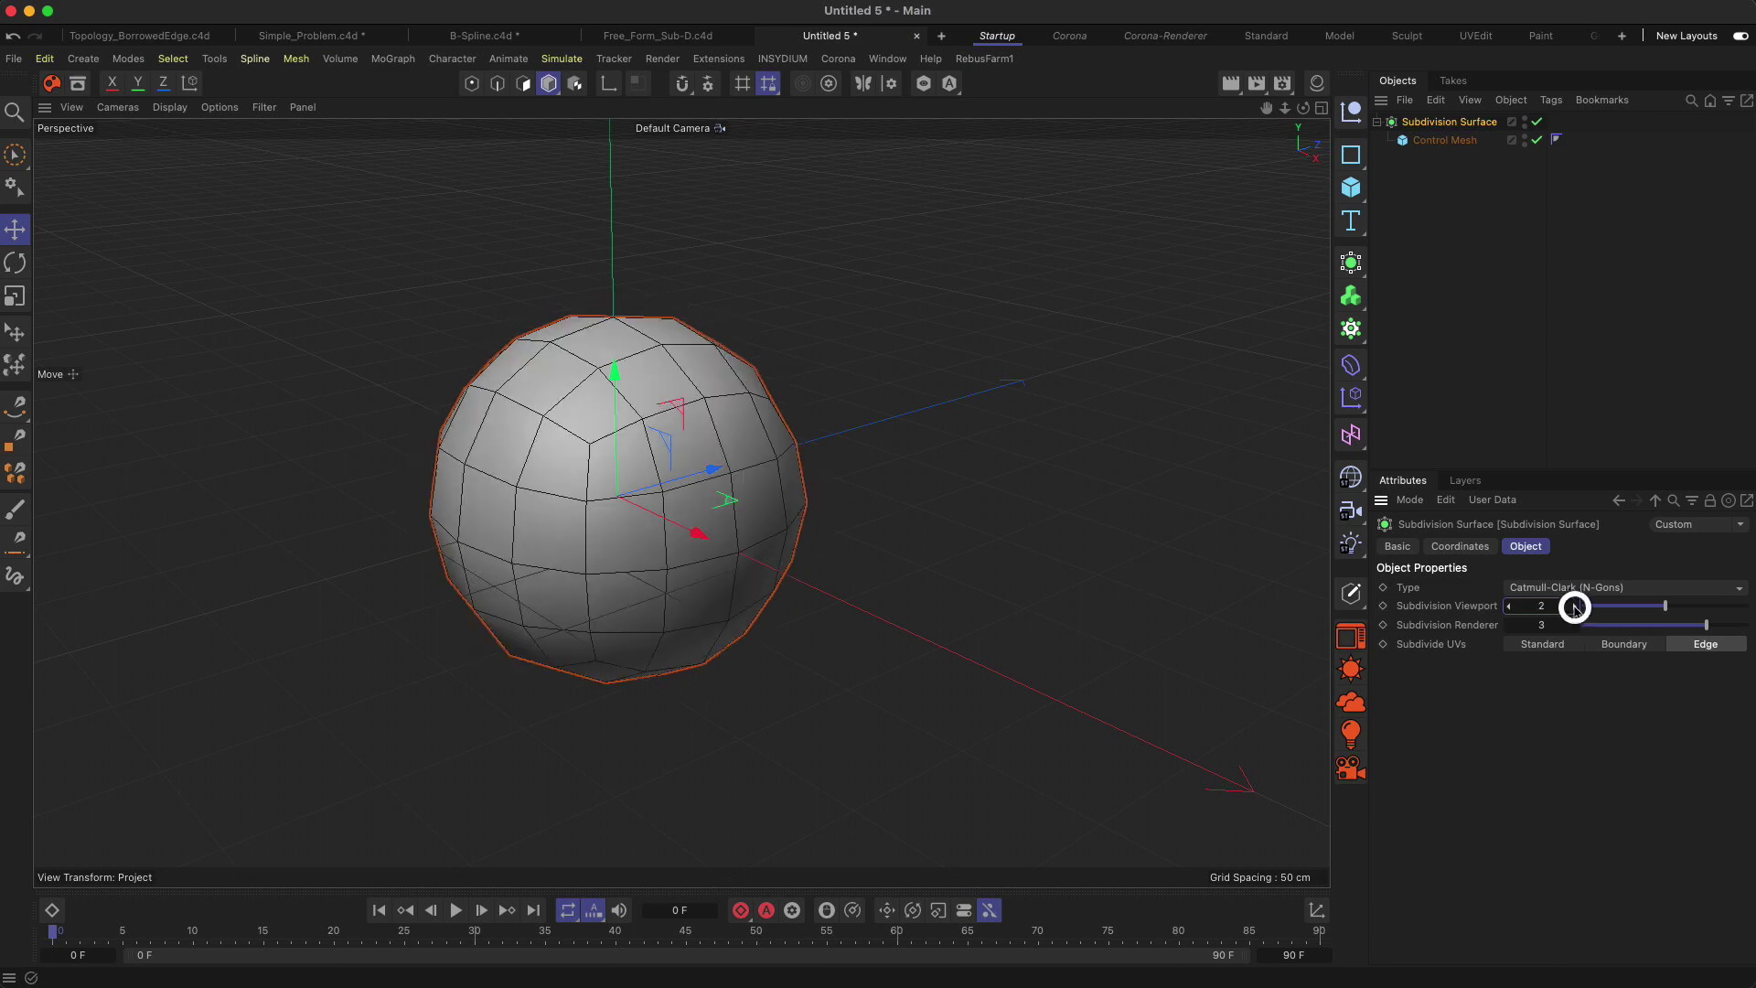
click(1575, 607)
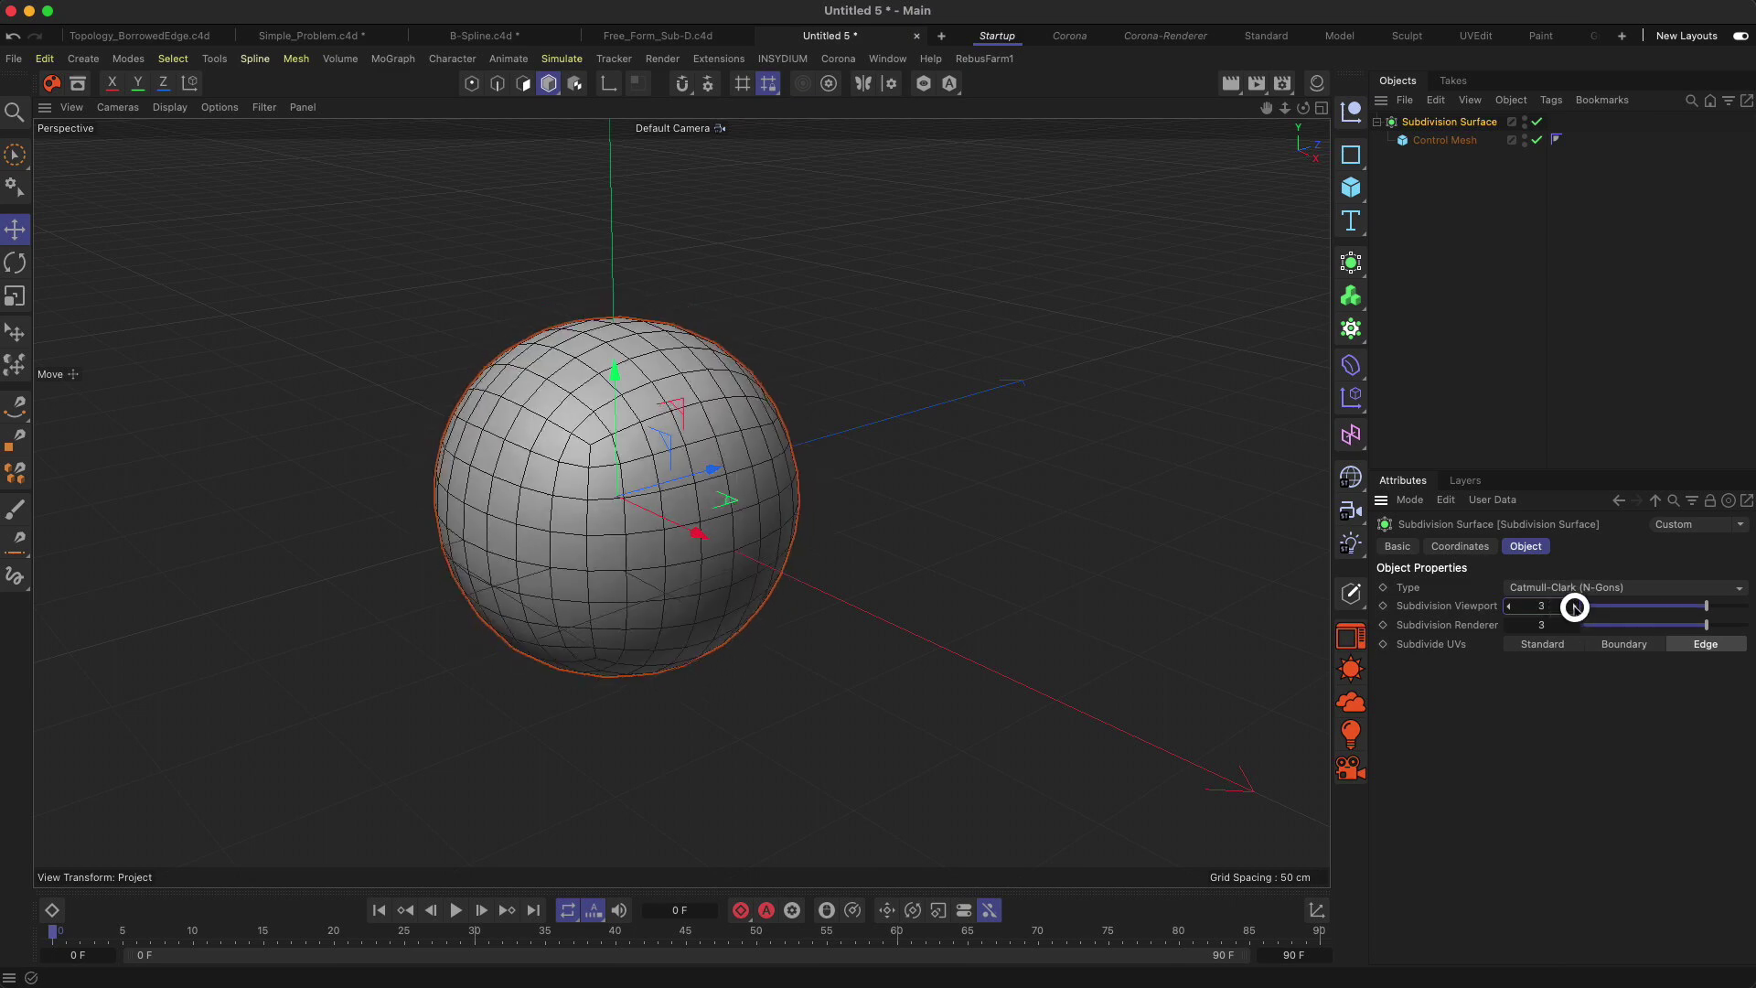
click(1450, 141)
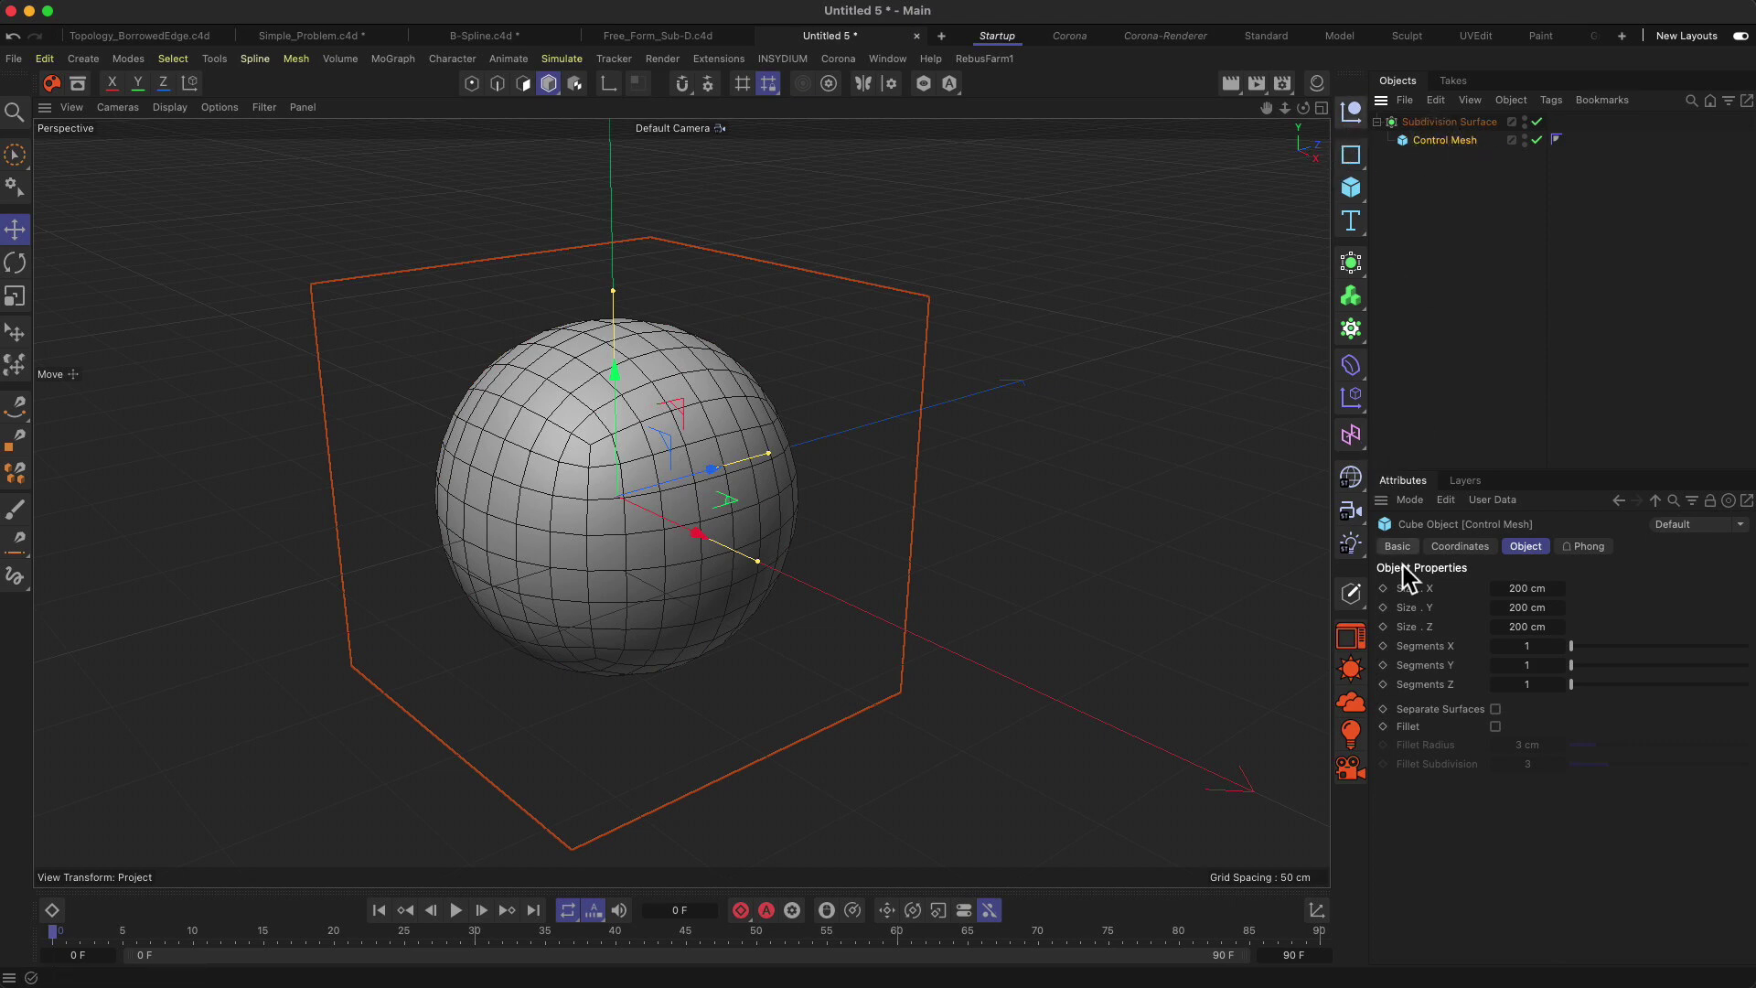
Make the cube editable and disable smoothing to view its cage.
click(1352, 595)
click(1440, 140)
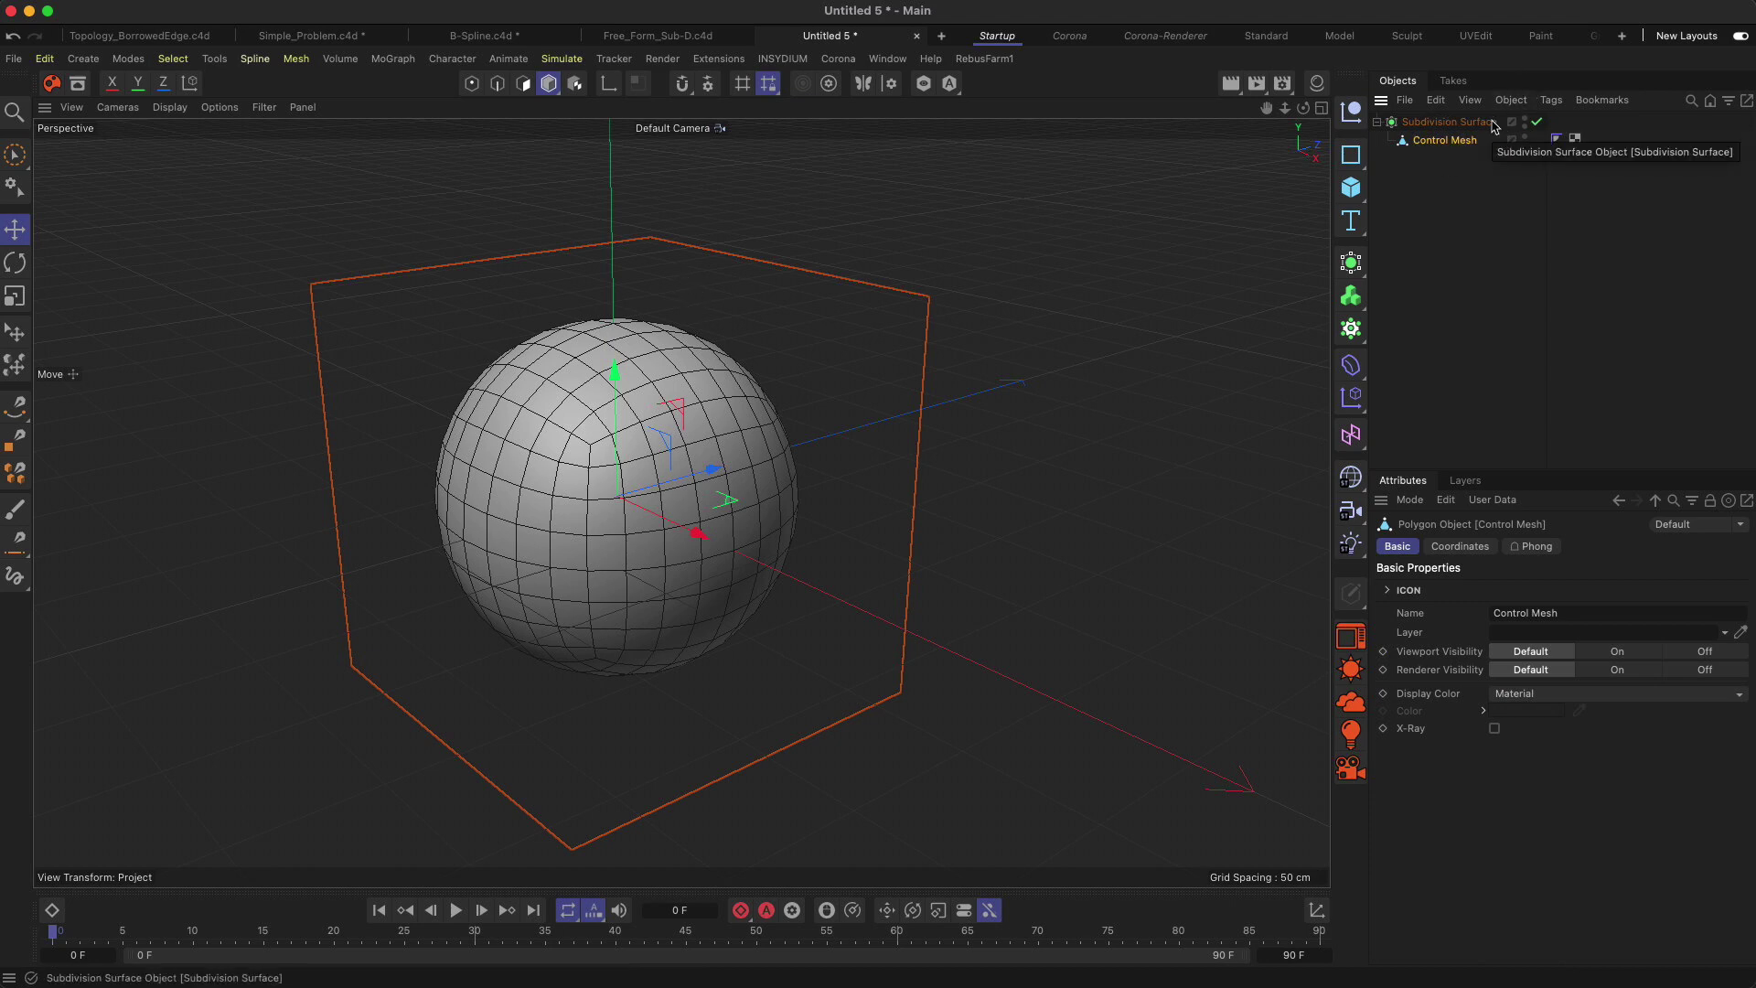
key(q)
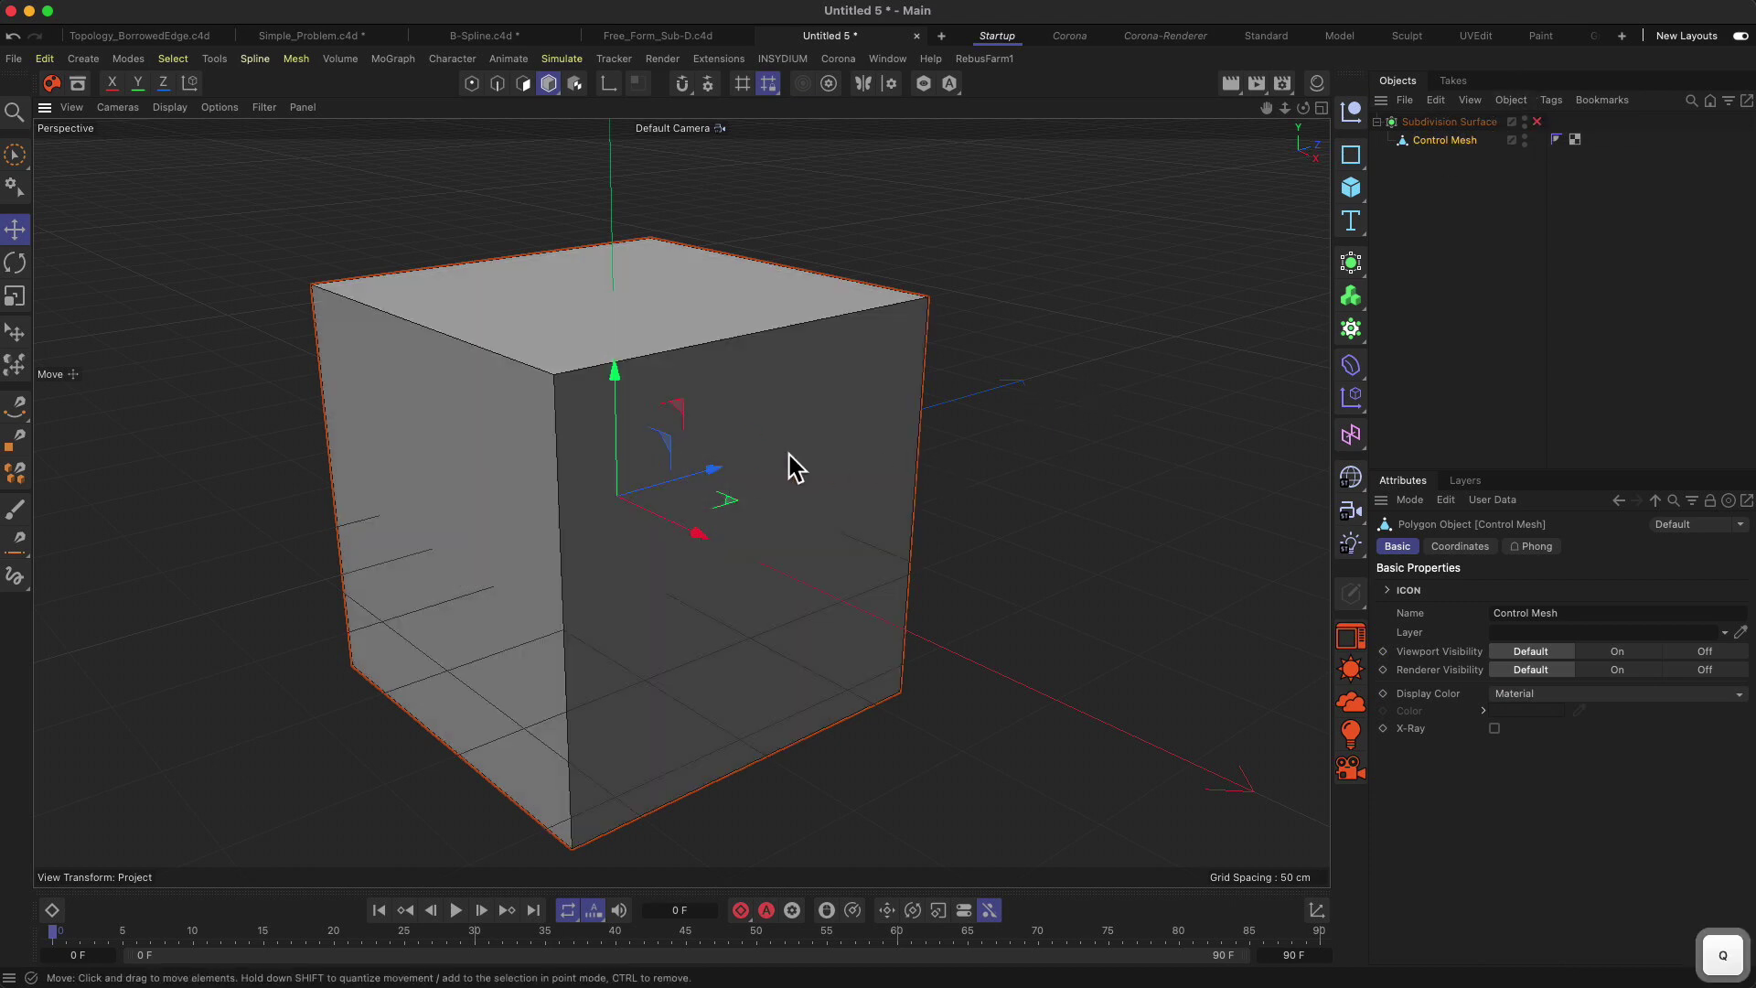
key(2)
drag(788, 467, 804, 483)
drag(992, 341, 921, 399)
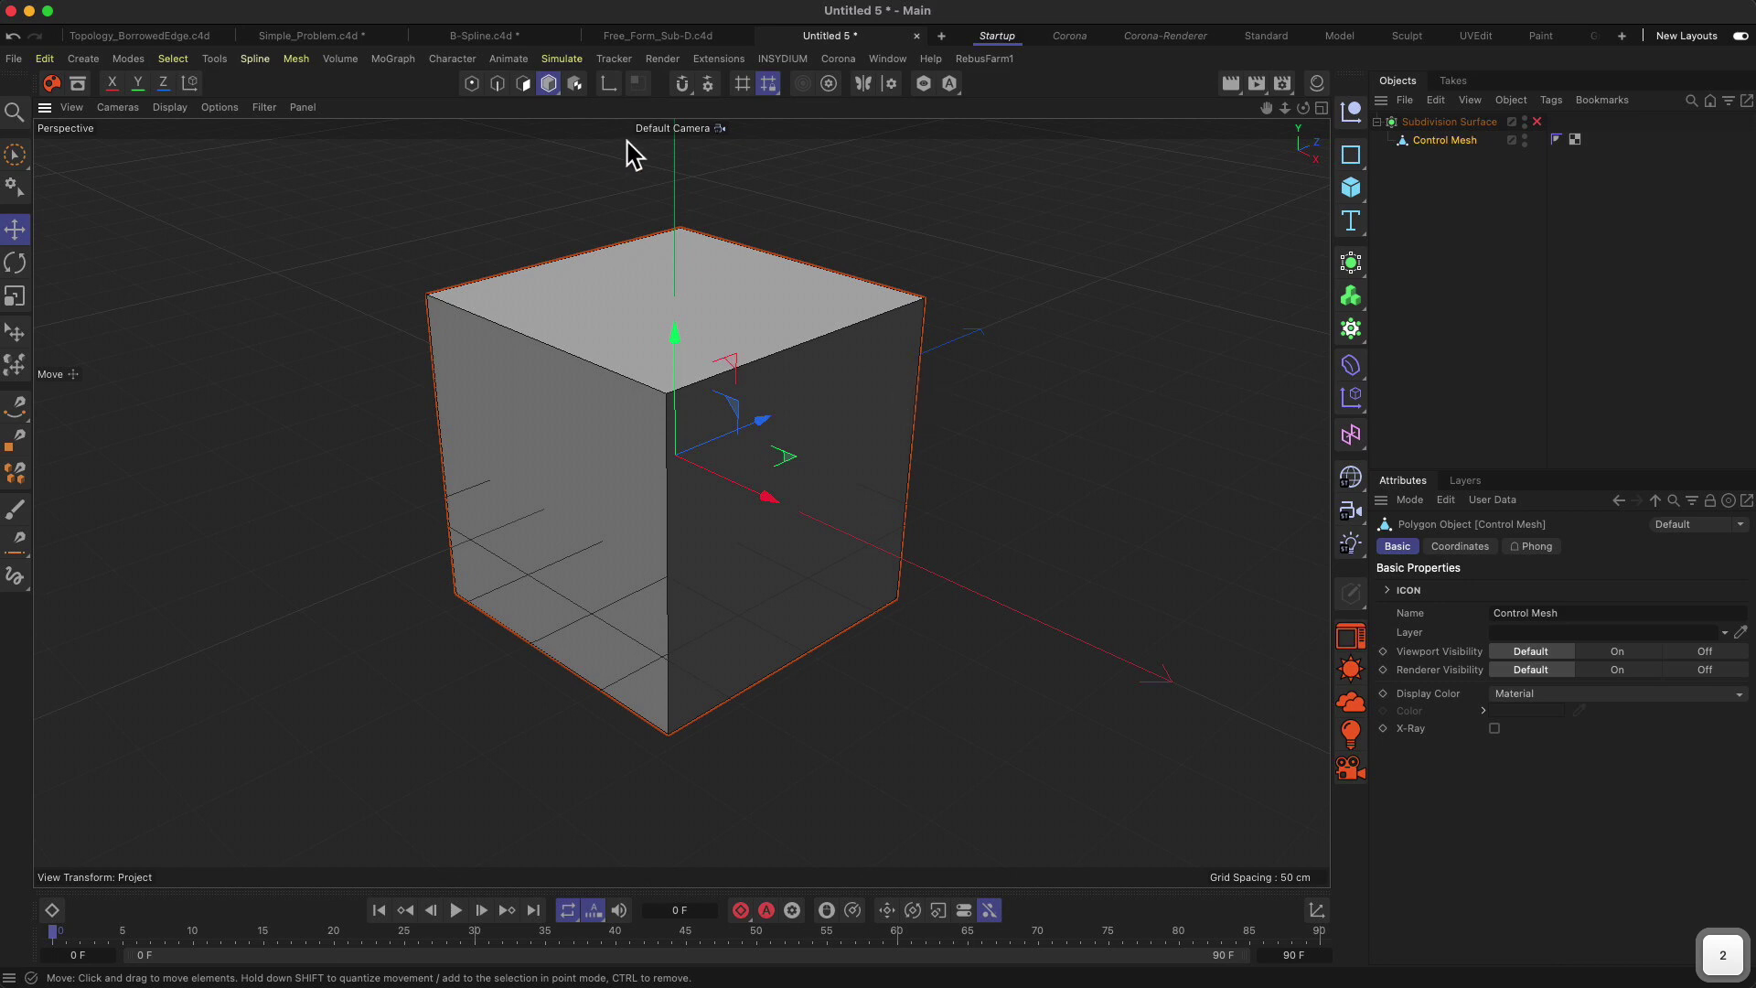
Paint-select two top corner points, then select the cube's front-left face.
click(472, 84)
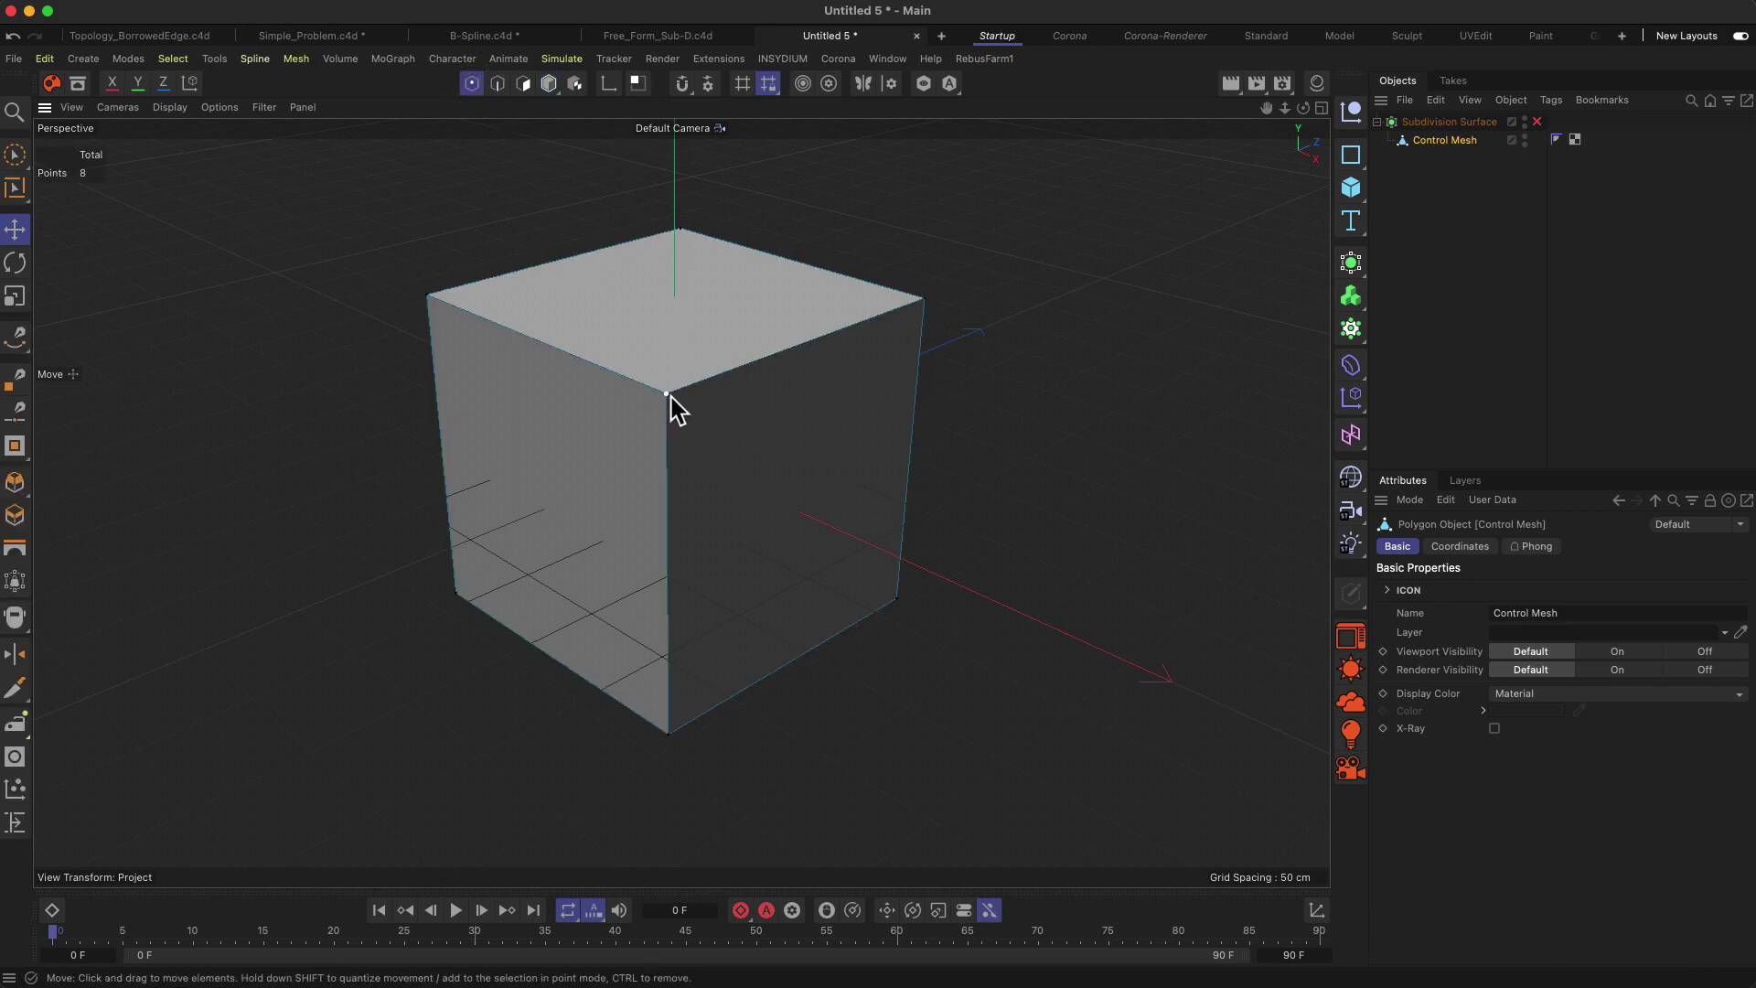
key(9)
drag(668, 395, 430, 296)
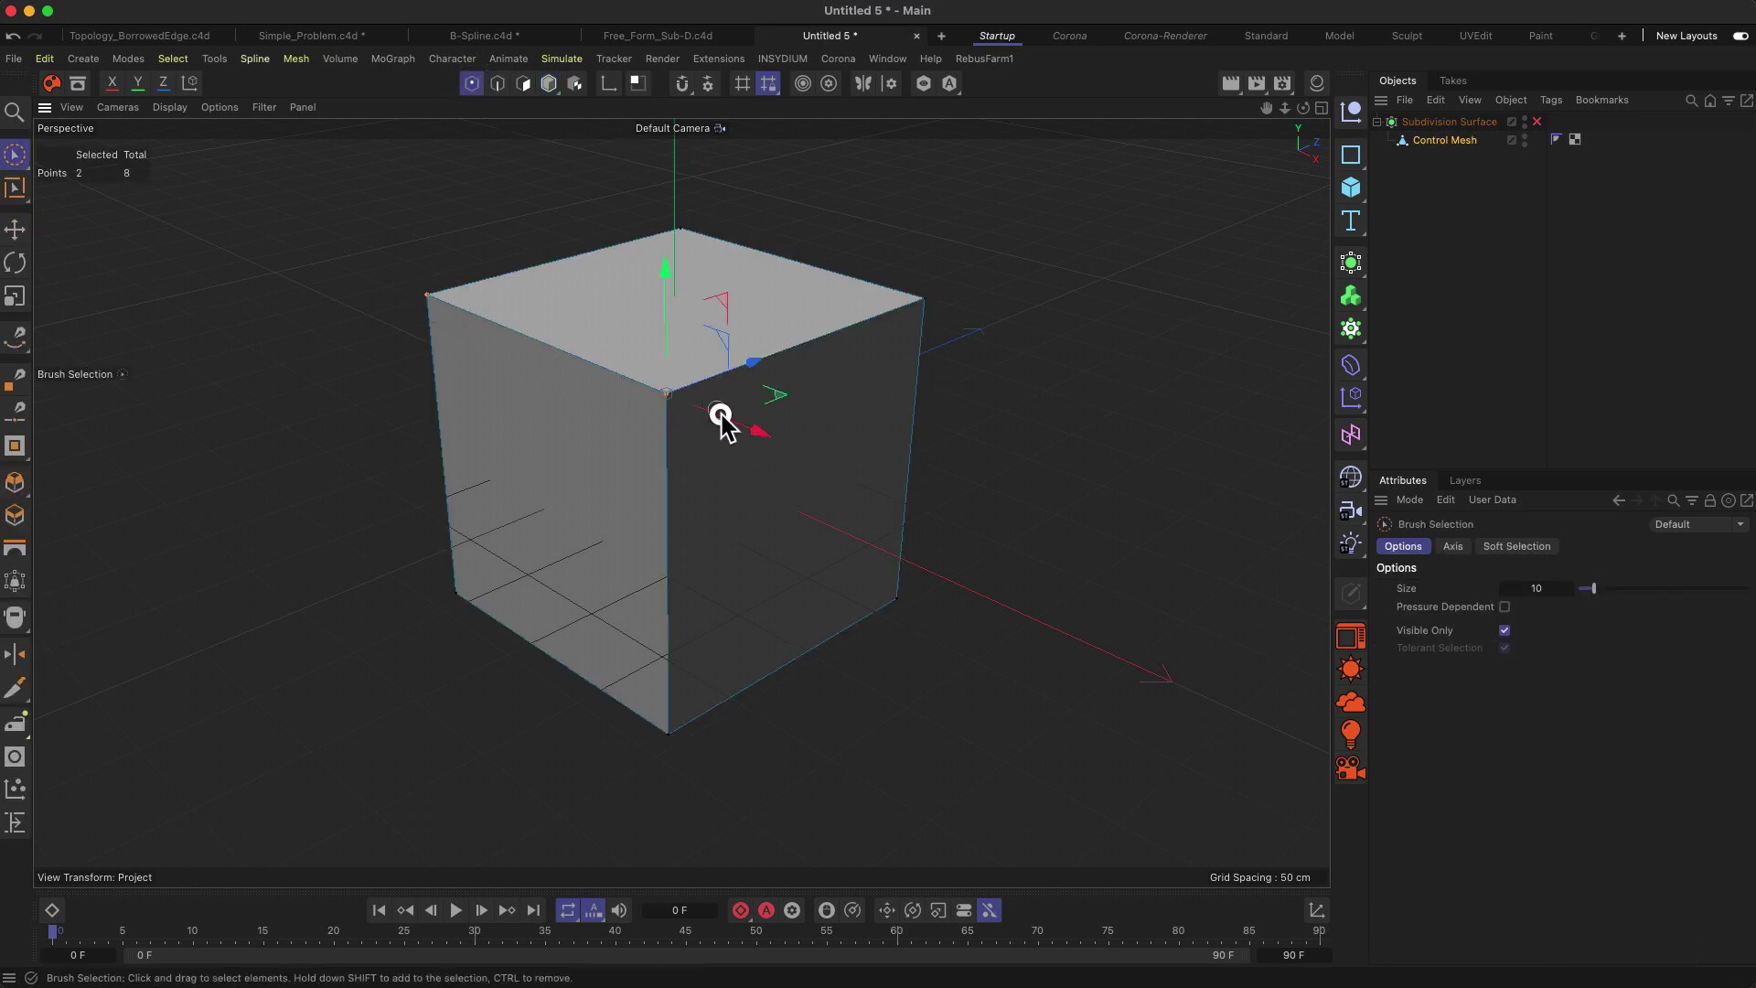
click(523, 84)
click(583, 424)
Inset the front-left face and extrude it out about 63.5 cm.
key(i)
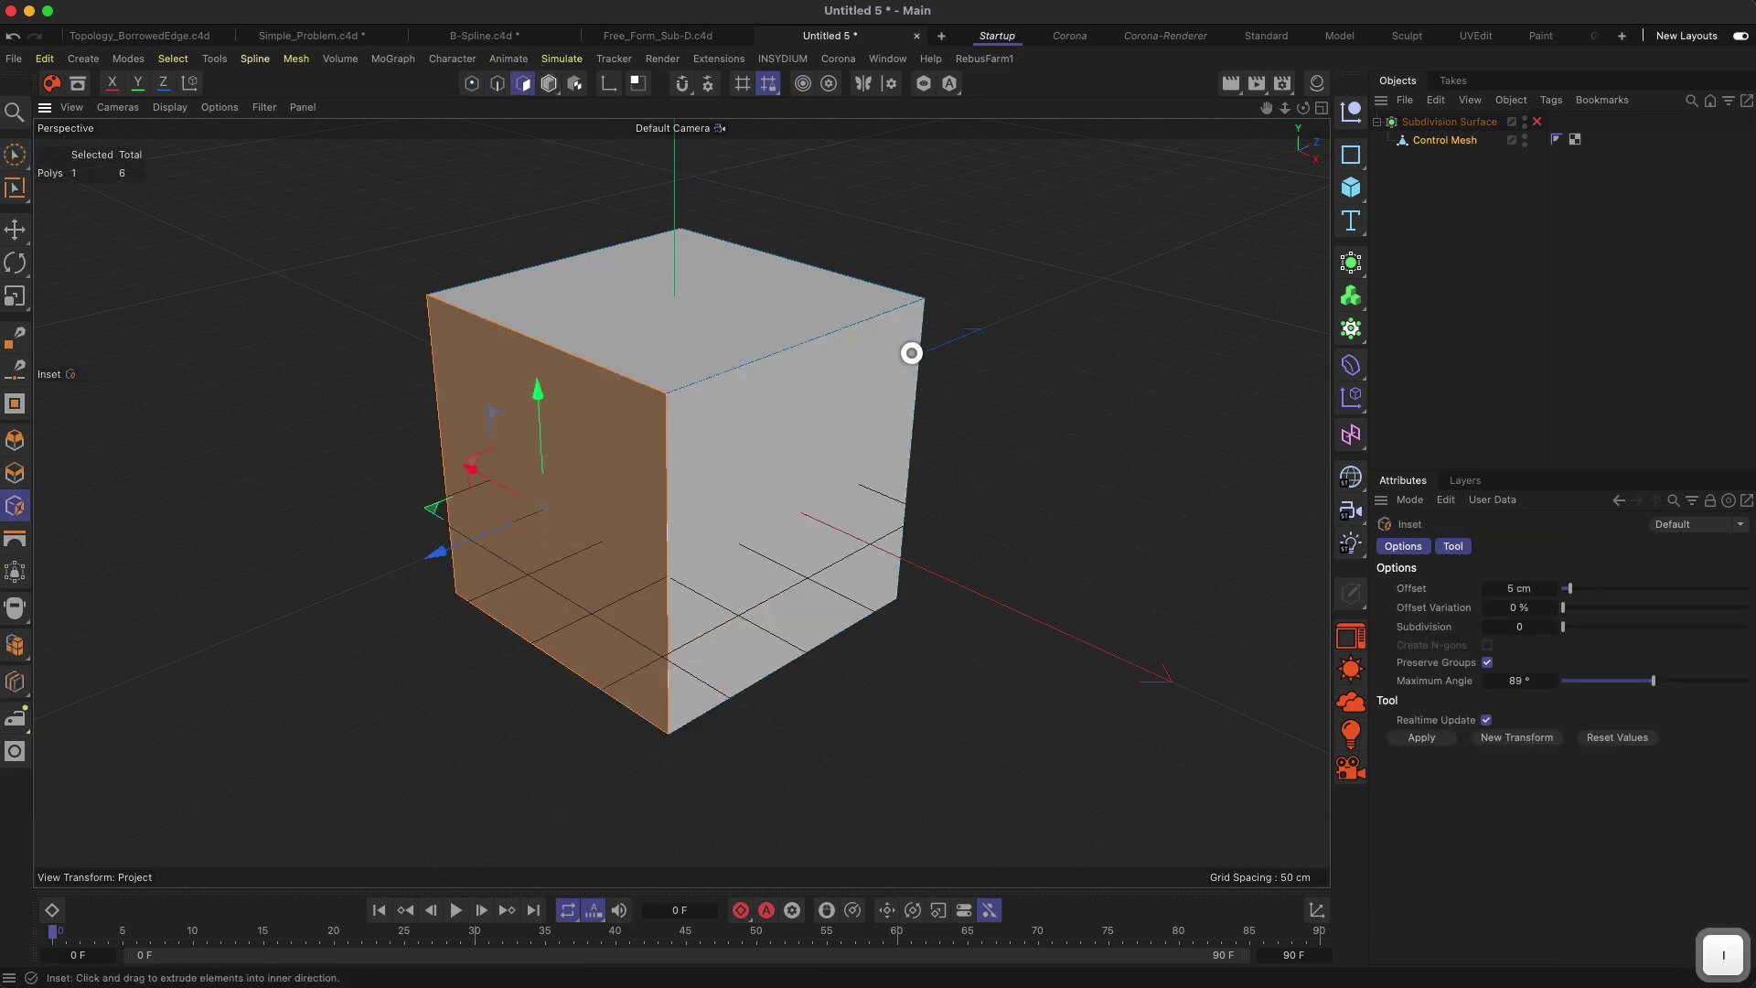
drag(919, 358, 256, 794)
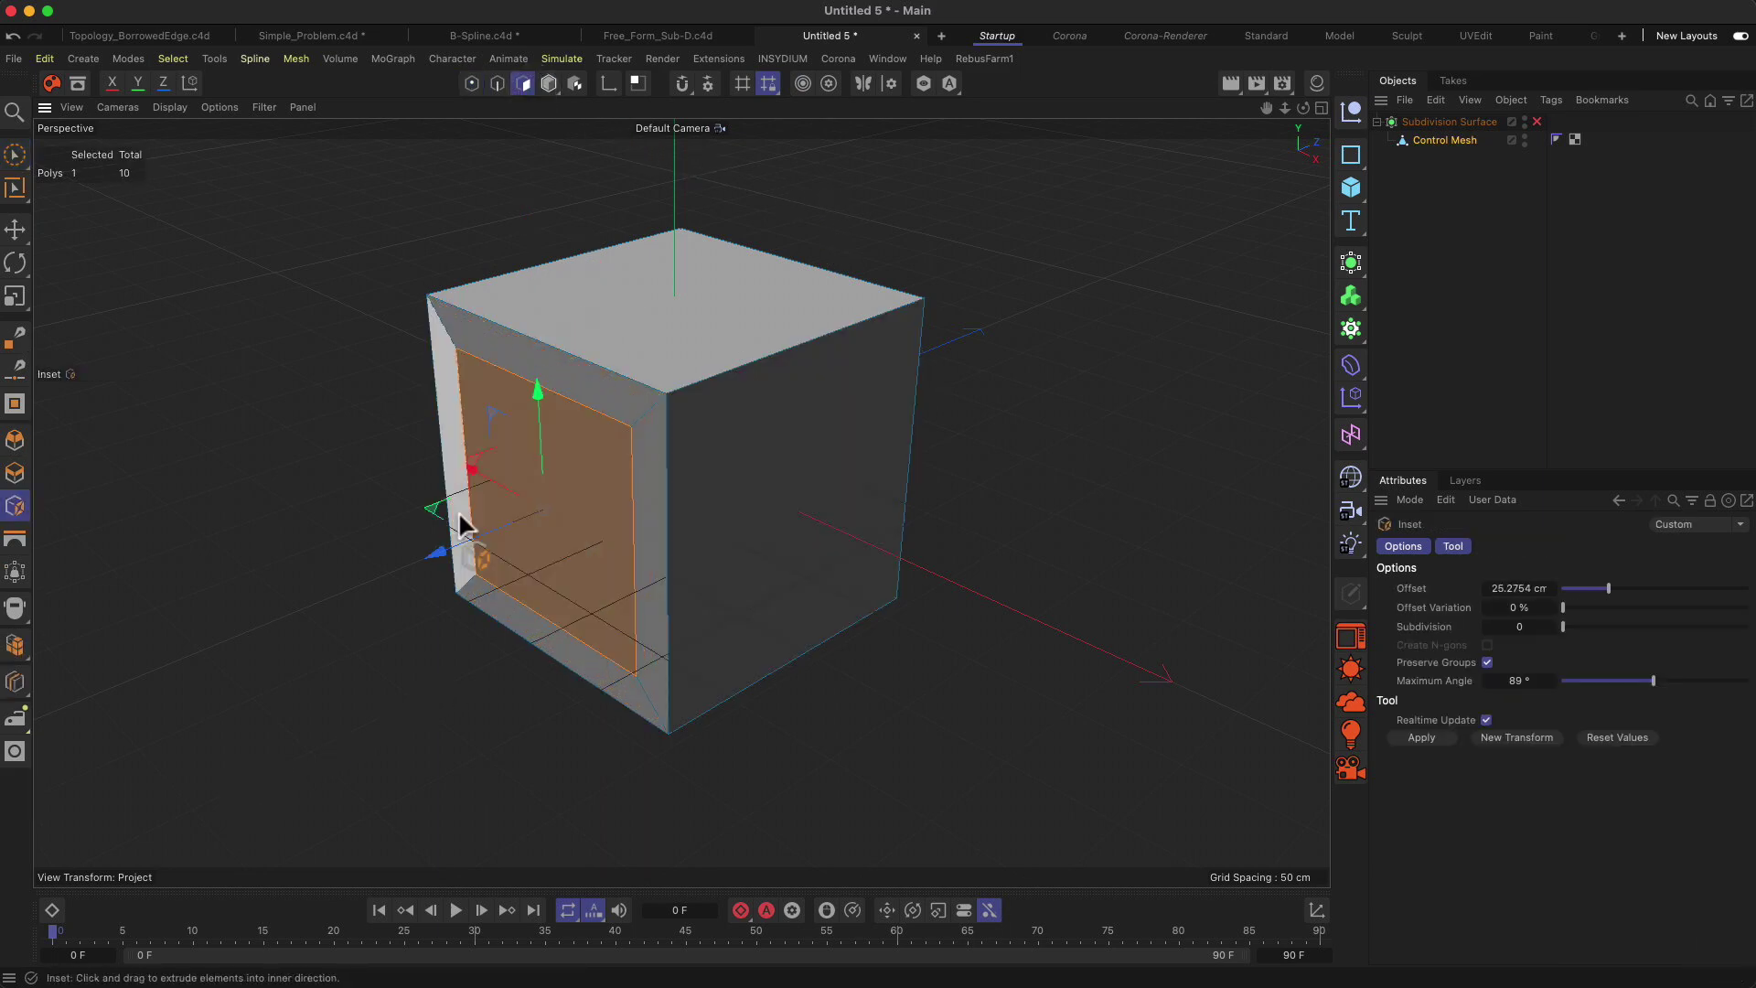
key(d)
drag(376, 639, 529, 667)
alt+drag(820, 486, 741, 465)
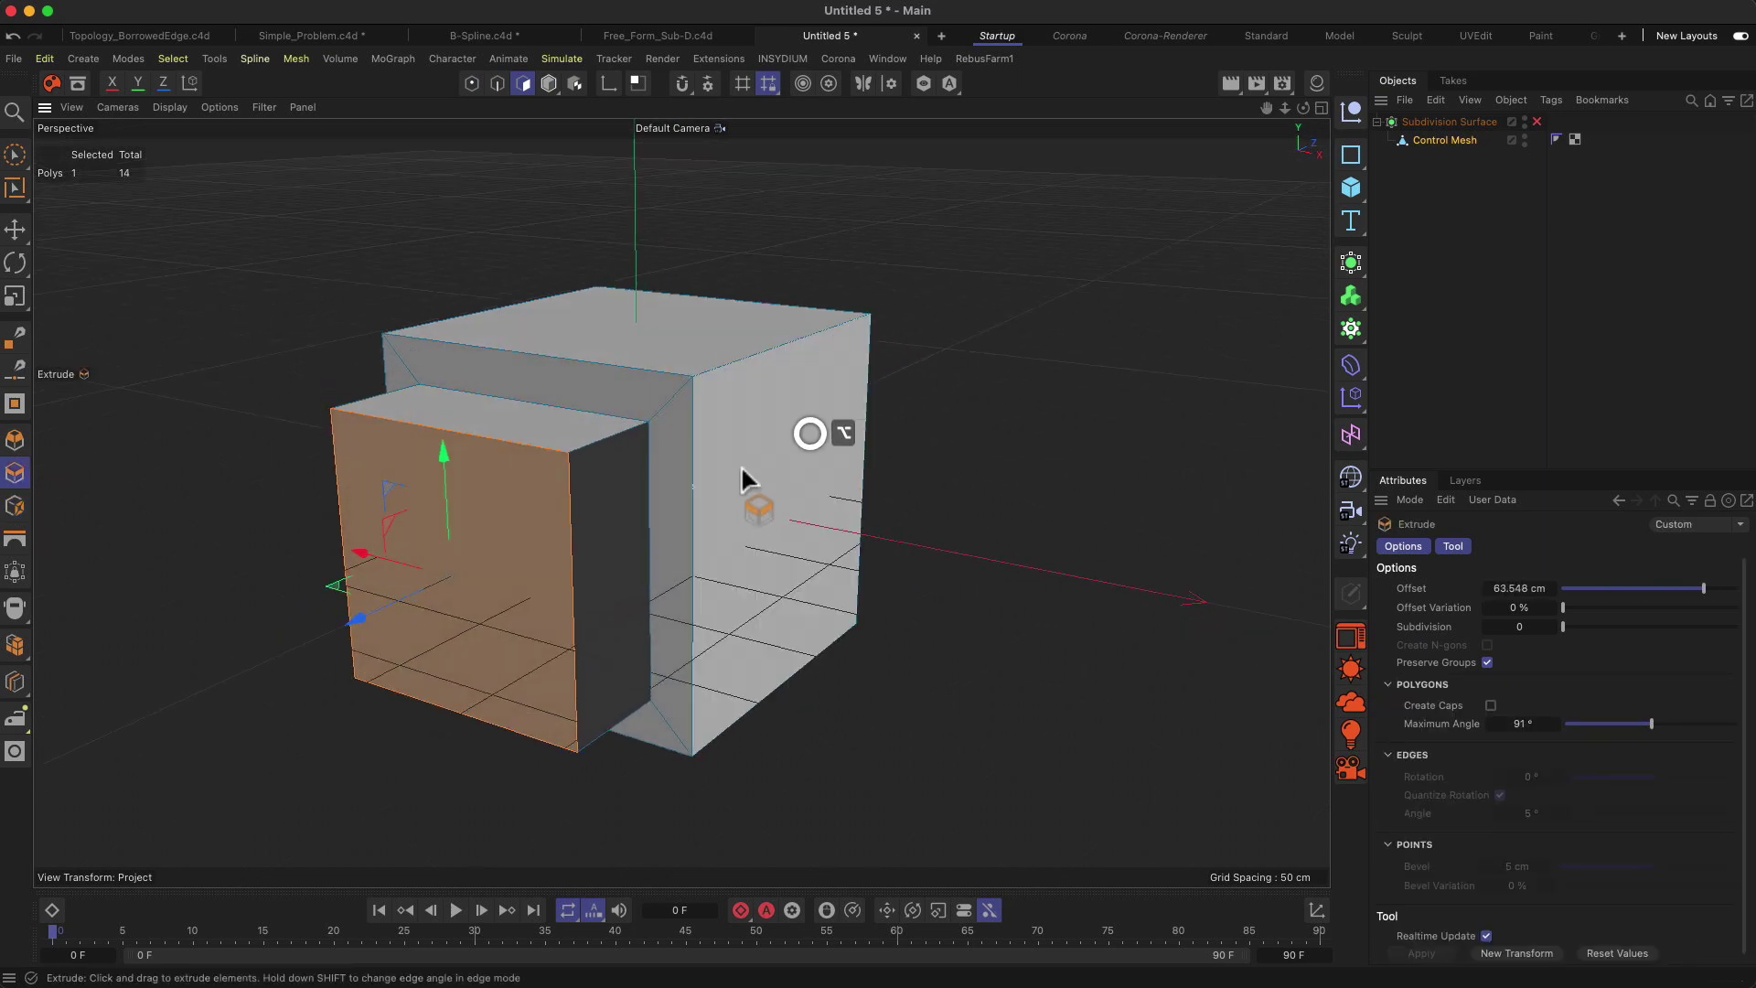
Re-enable the Subdivision Surface and inspect the rounded, elongated shape.
click(1538, 123)
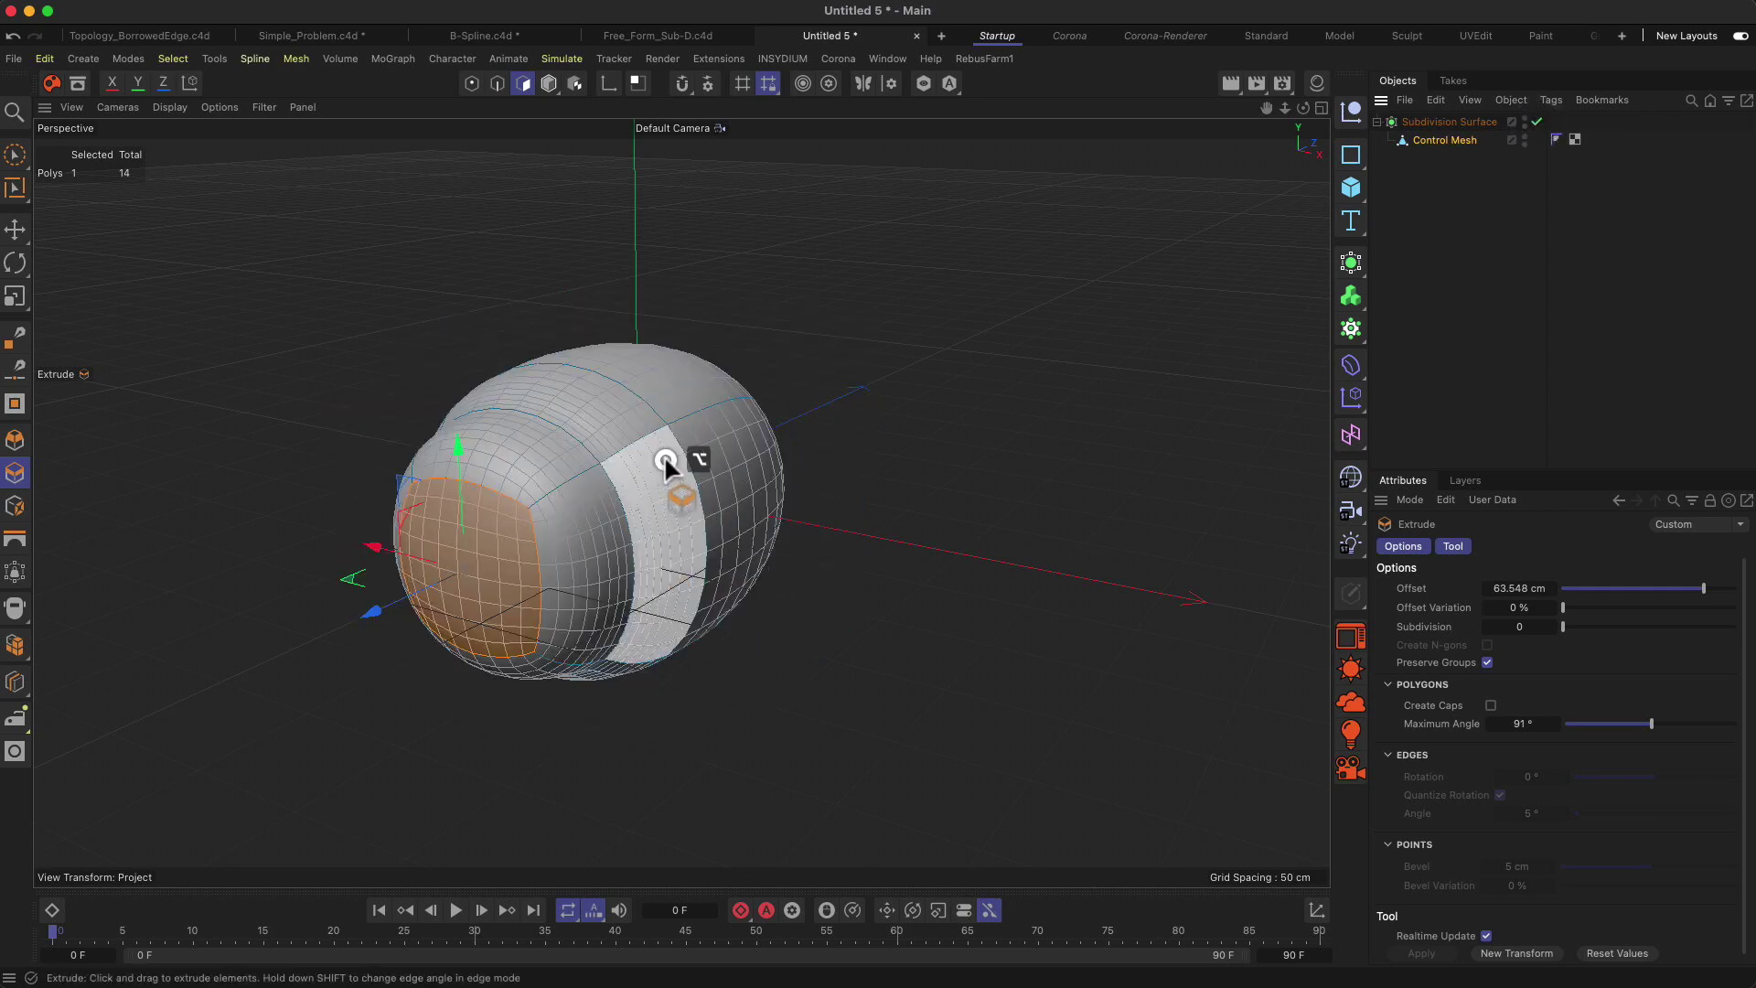
alt+drag(665, 462, 653, 392)
key(2)
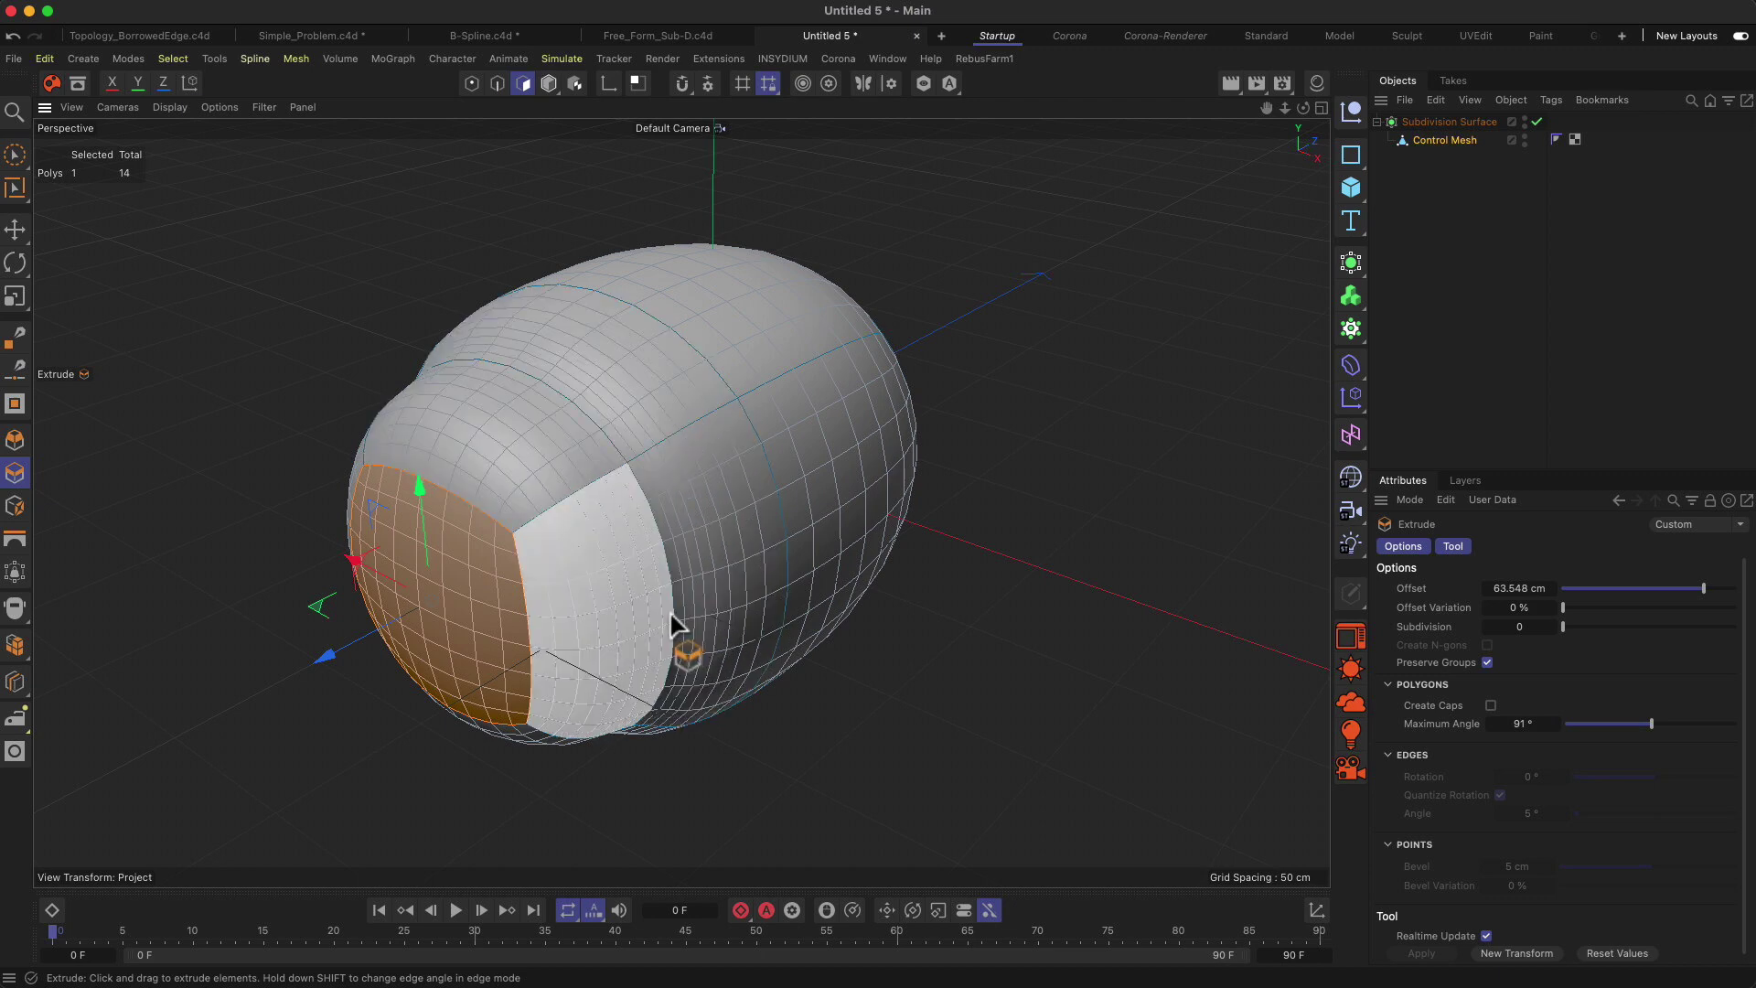
key(k)
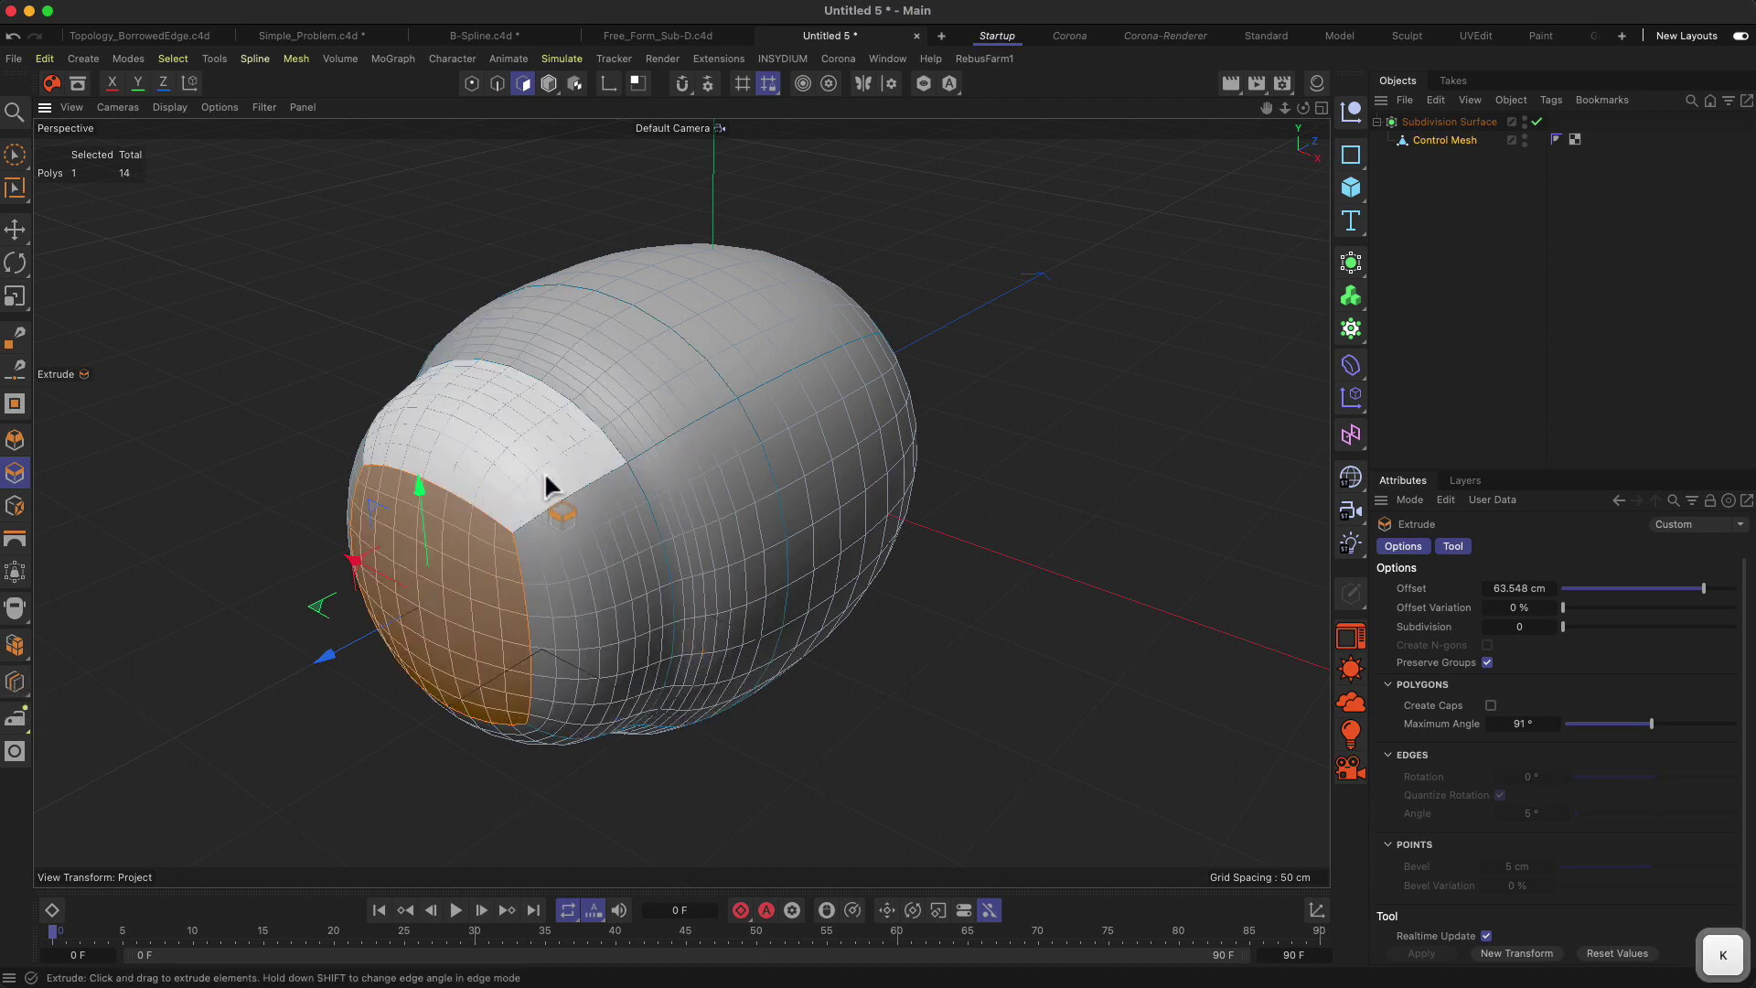
key(l)
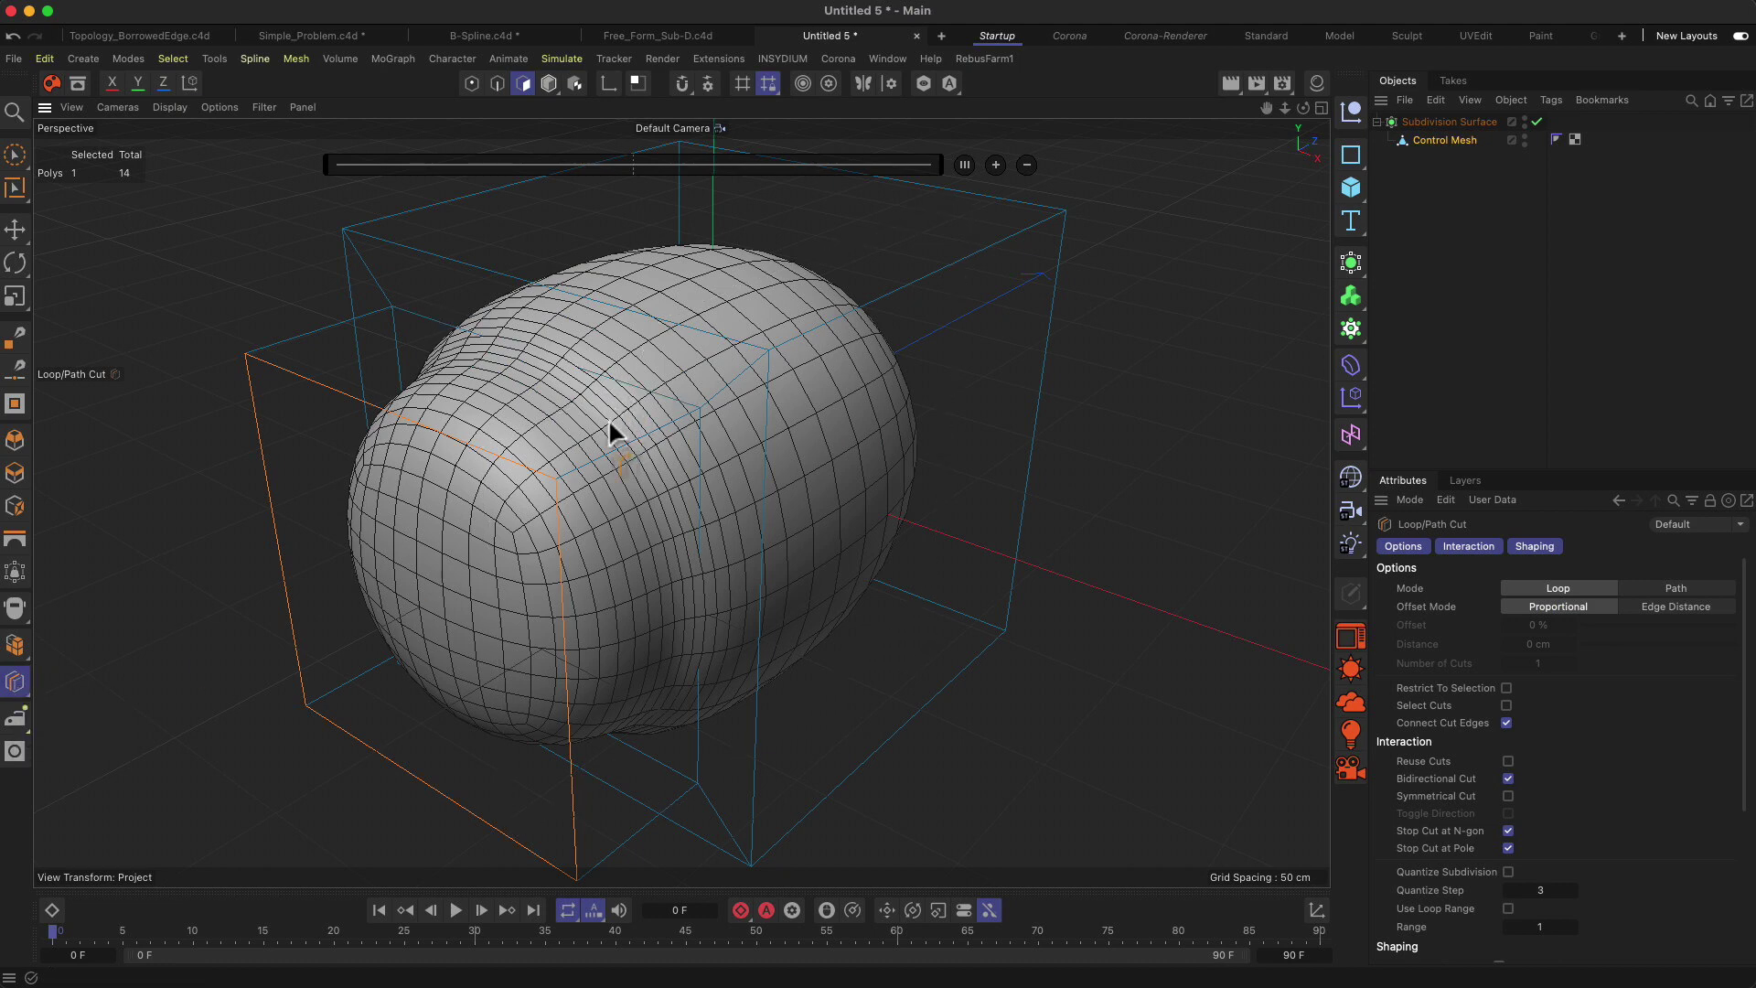
Add three edge loops at about 88.6%, 13.4% and 95.4%.
click(574, 471)
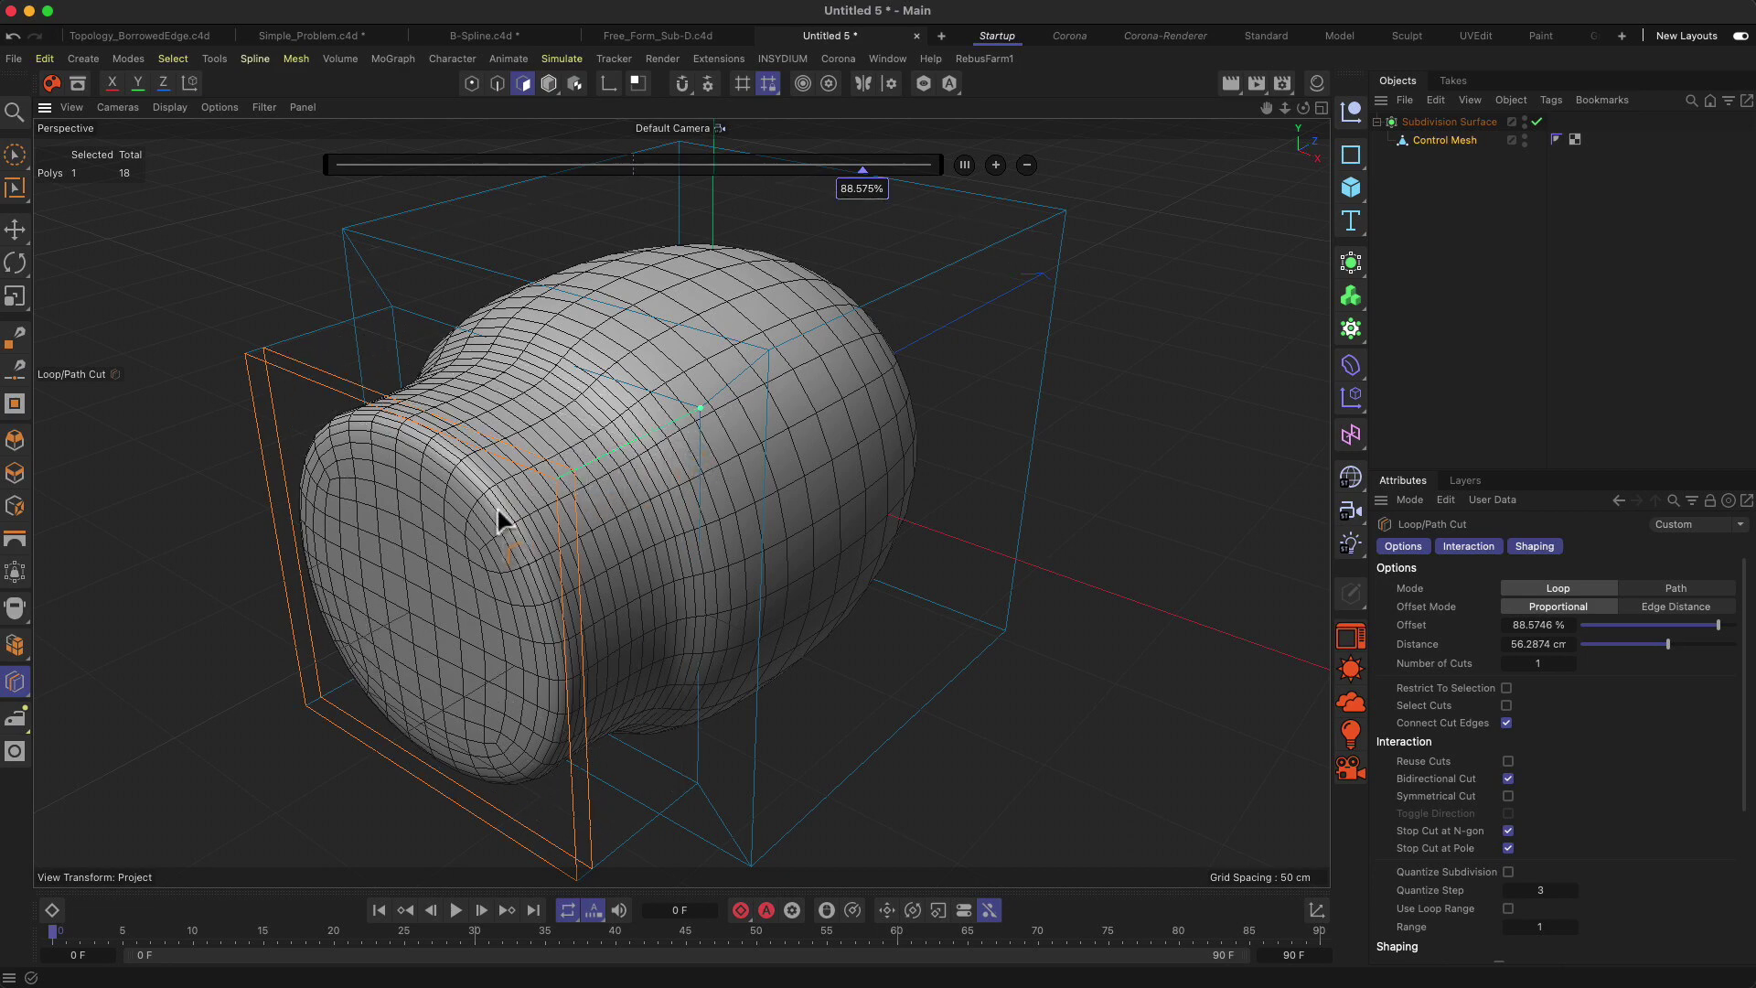
alt+drag(578, 470, 661, 417)
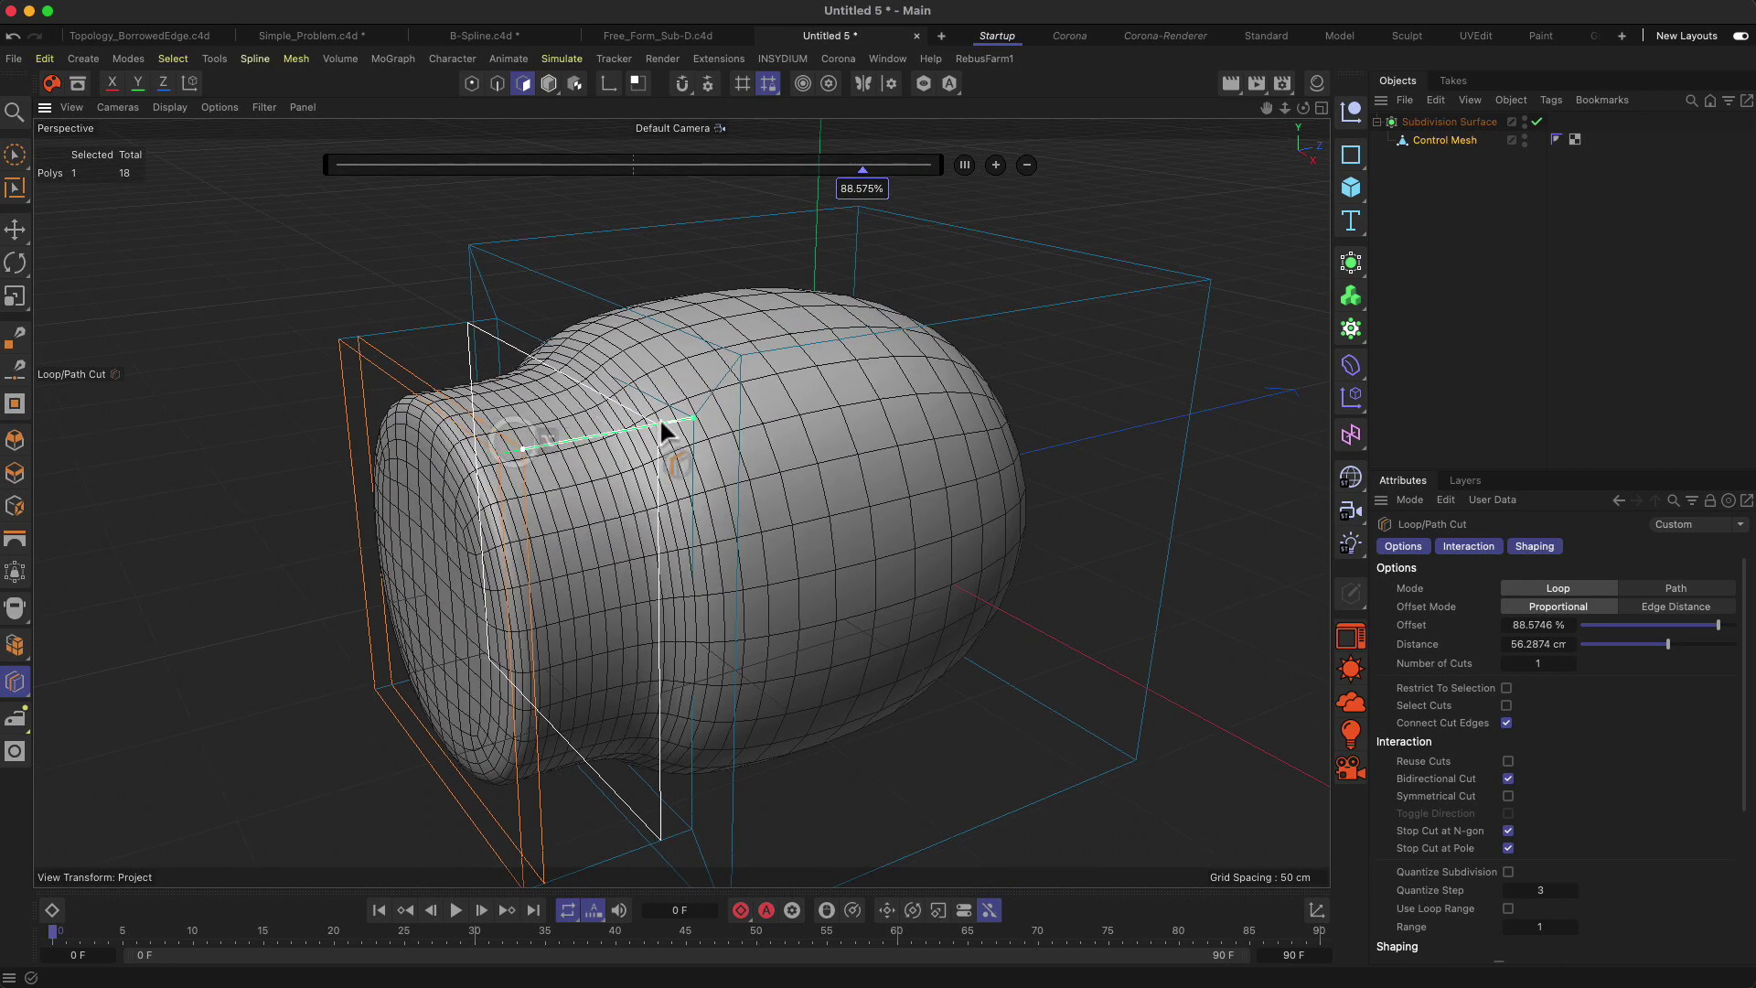
click(670, 415)
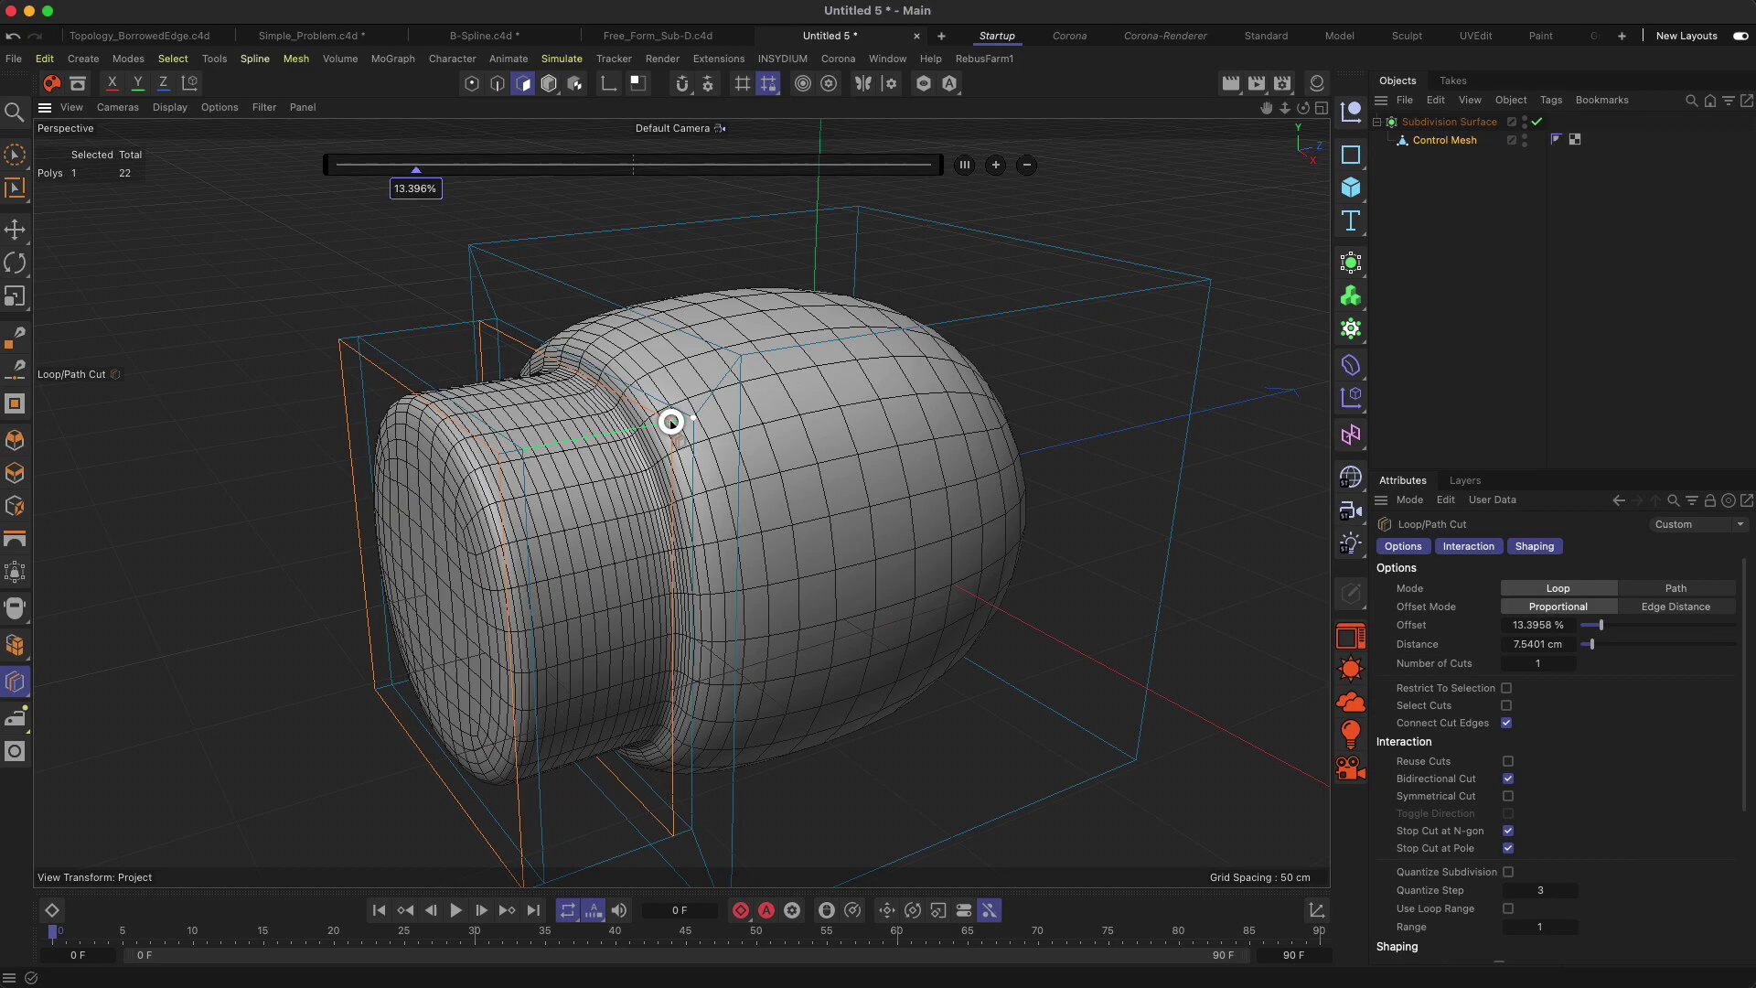
click(766, 343)
alt+drag(774, 346, 710, 458)
key(2)
drag(608, 482, 587, 561)
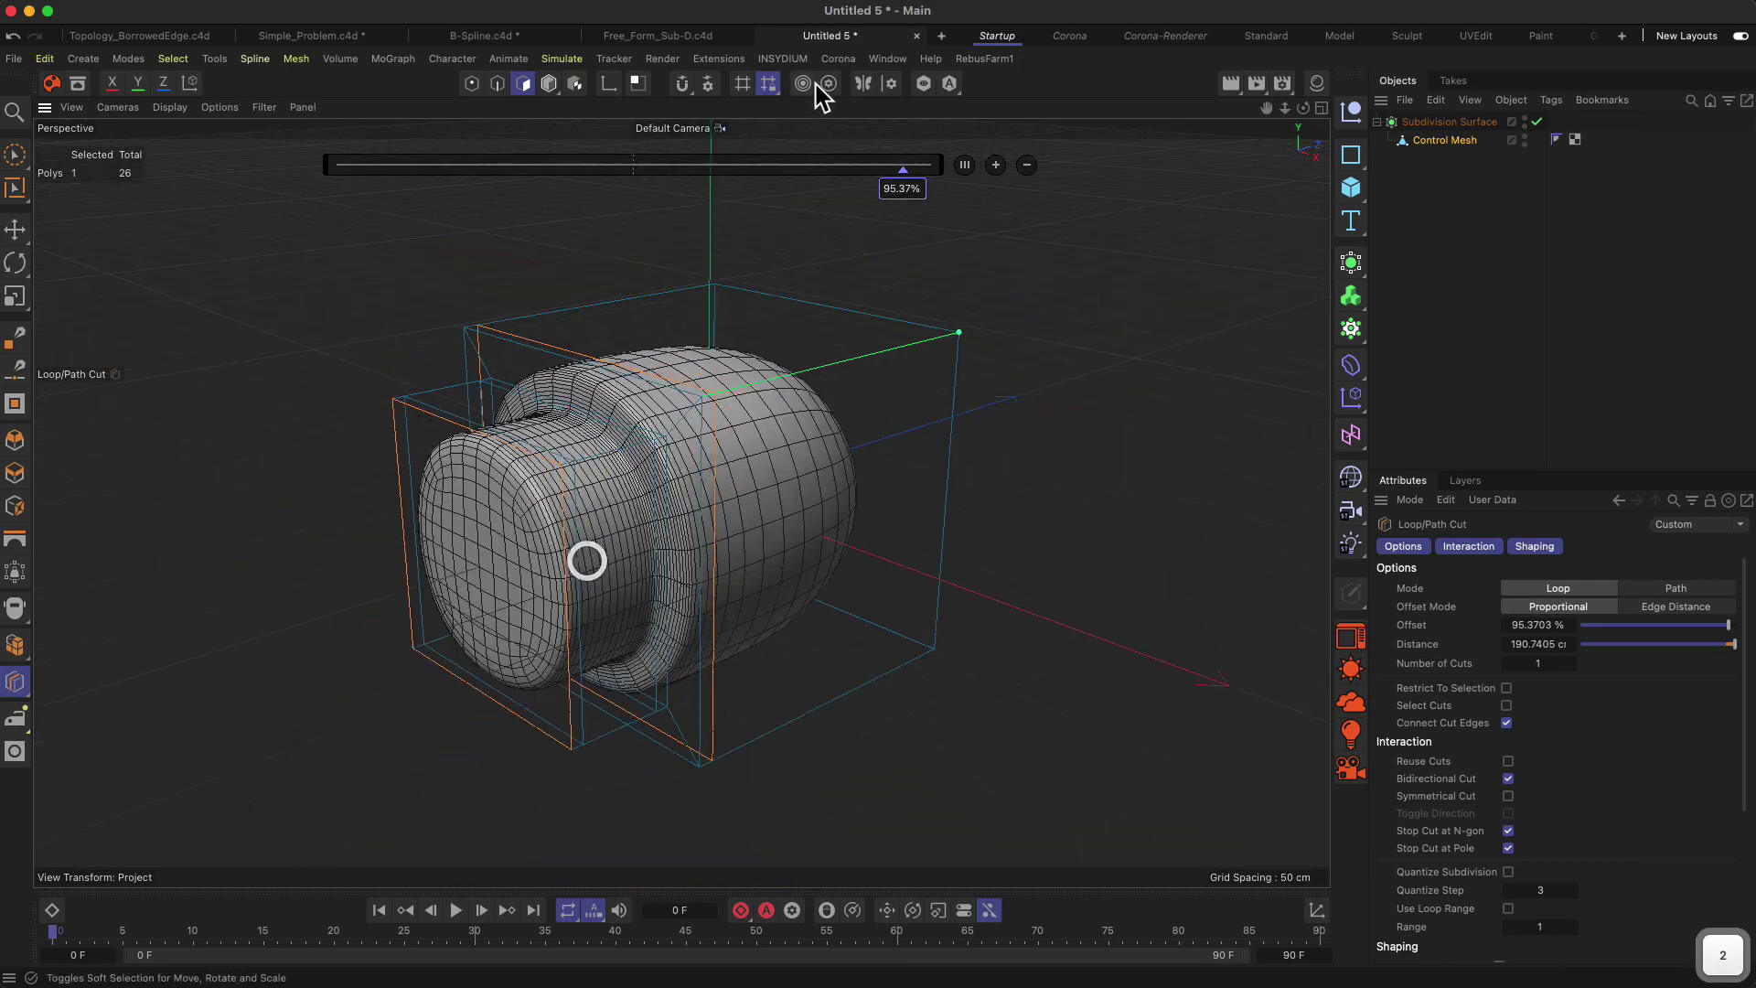
Switch the mesh to plain Gouraud shading and frame it in the view.
key(n)
key(a)
mouse_move(631, 333)
alt+mouse_down()
mouse_move(617, 448)
mouse_move(827, 388)
mouse_move(945, 381)
mouse_move(770, 409)
mouse_move(548, 494)
mouse_move(595, 353)
alt+mouse_up()
key(2)
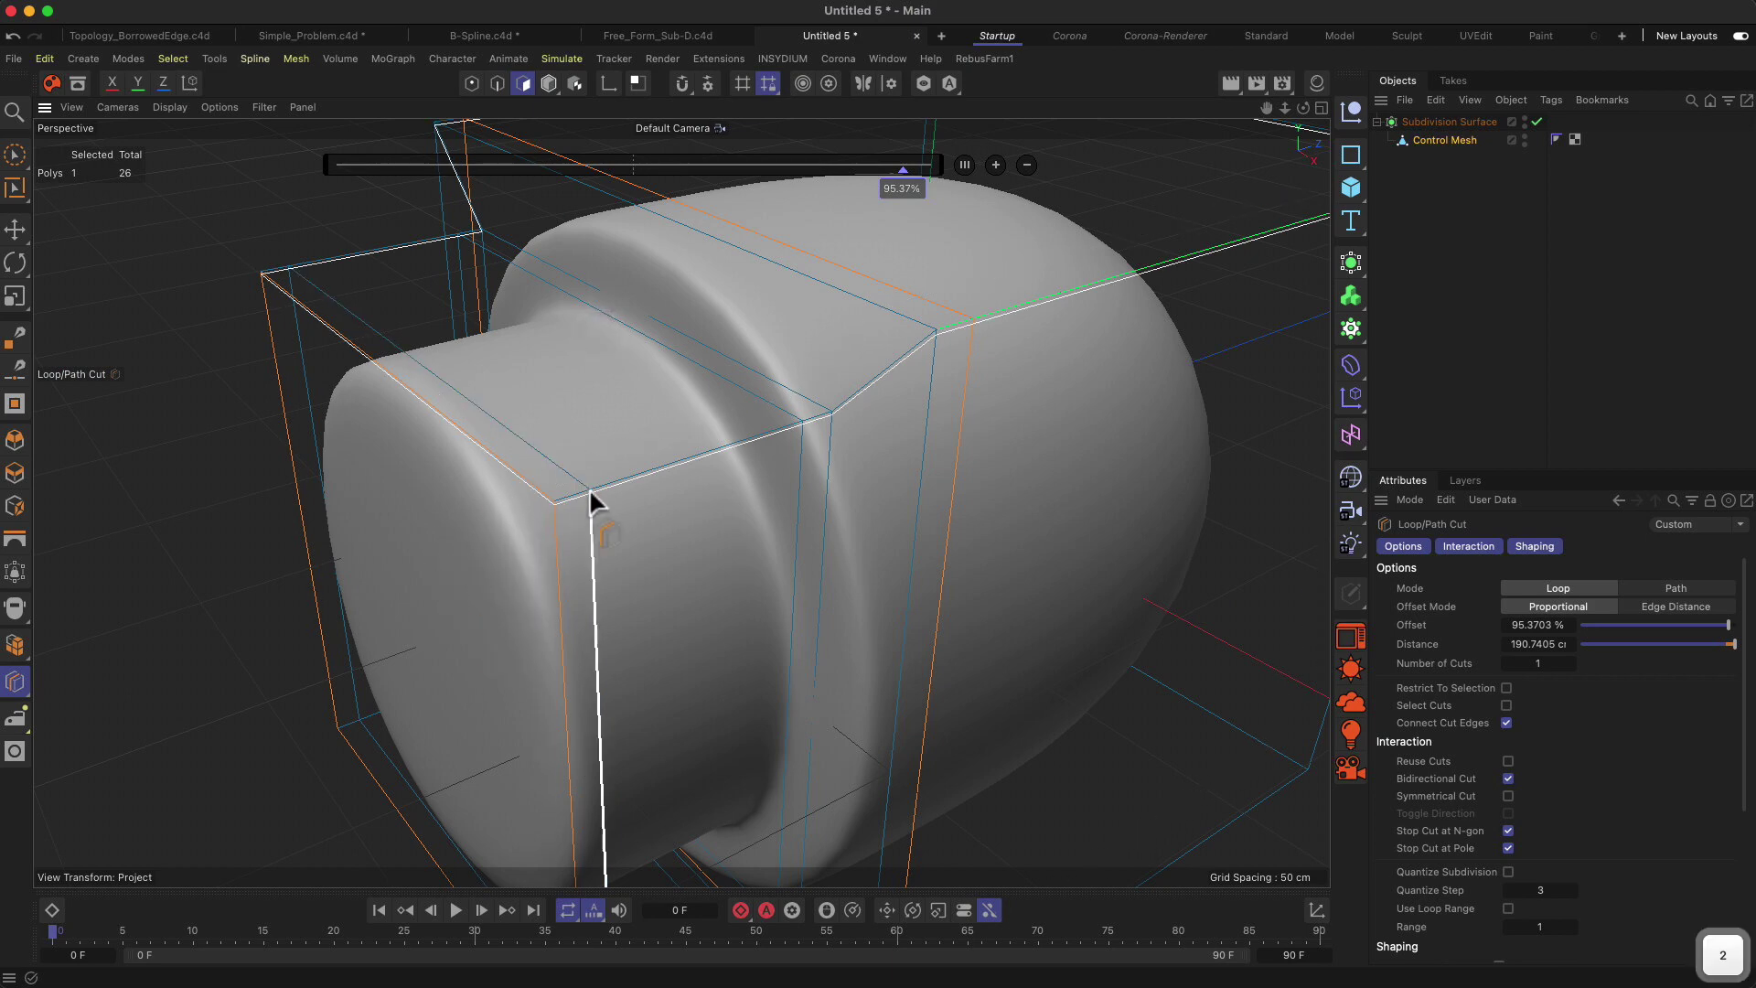
drag(590, 501, 464, 421)
key(1)
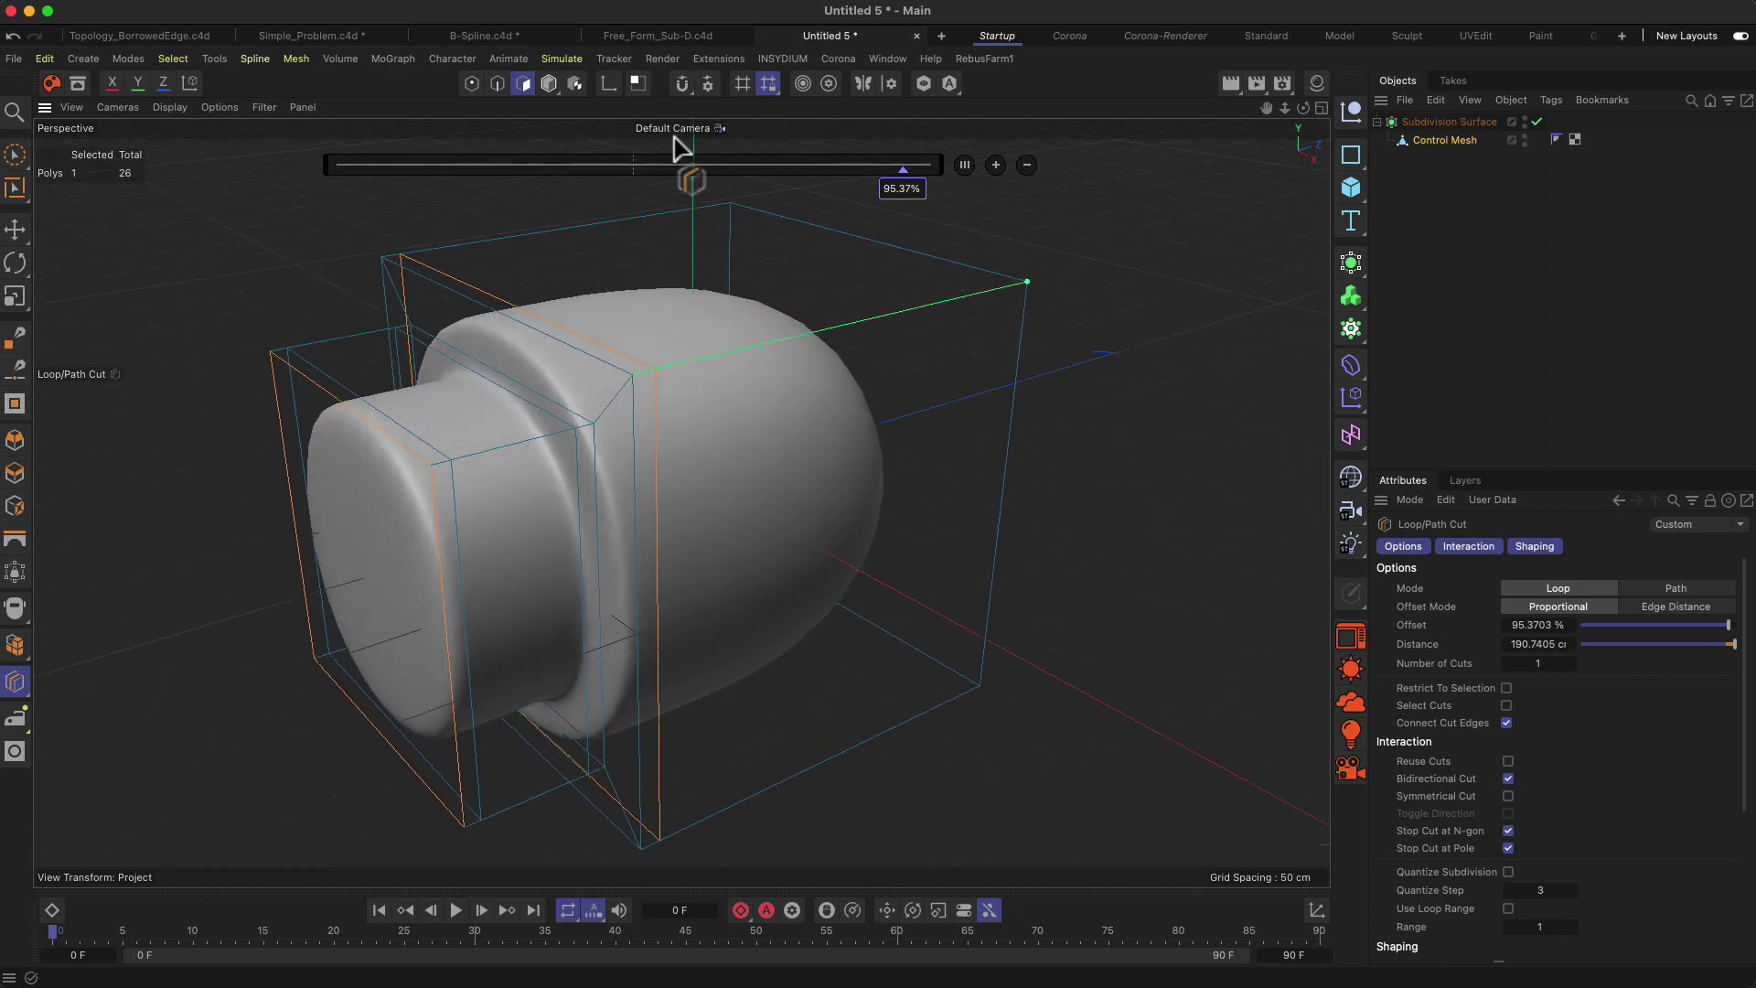
Switch to B-Spline.c4d, select the Bezier spline and pick its corner point.
click(511, 37)
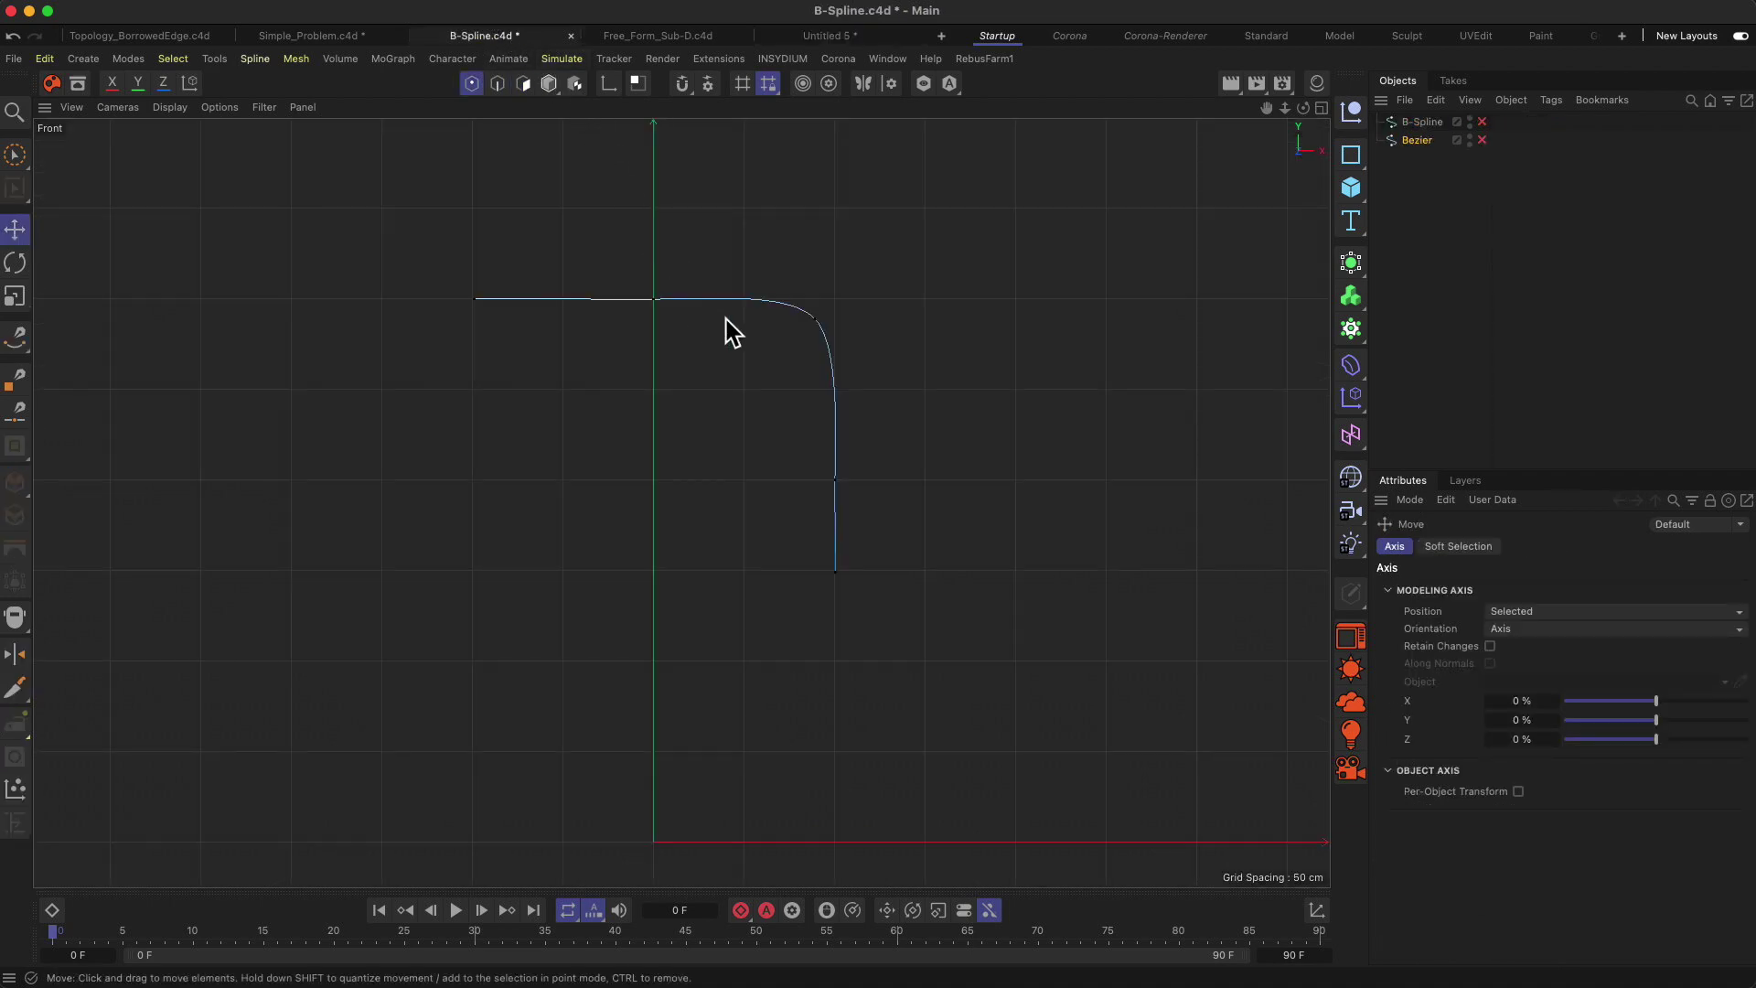
key(9)
drag(703, 372, 746, 353)
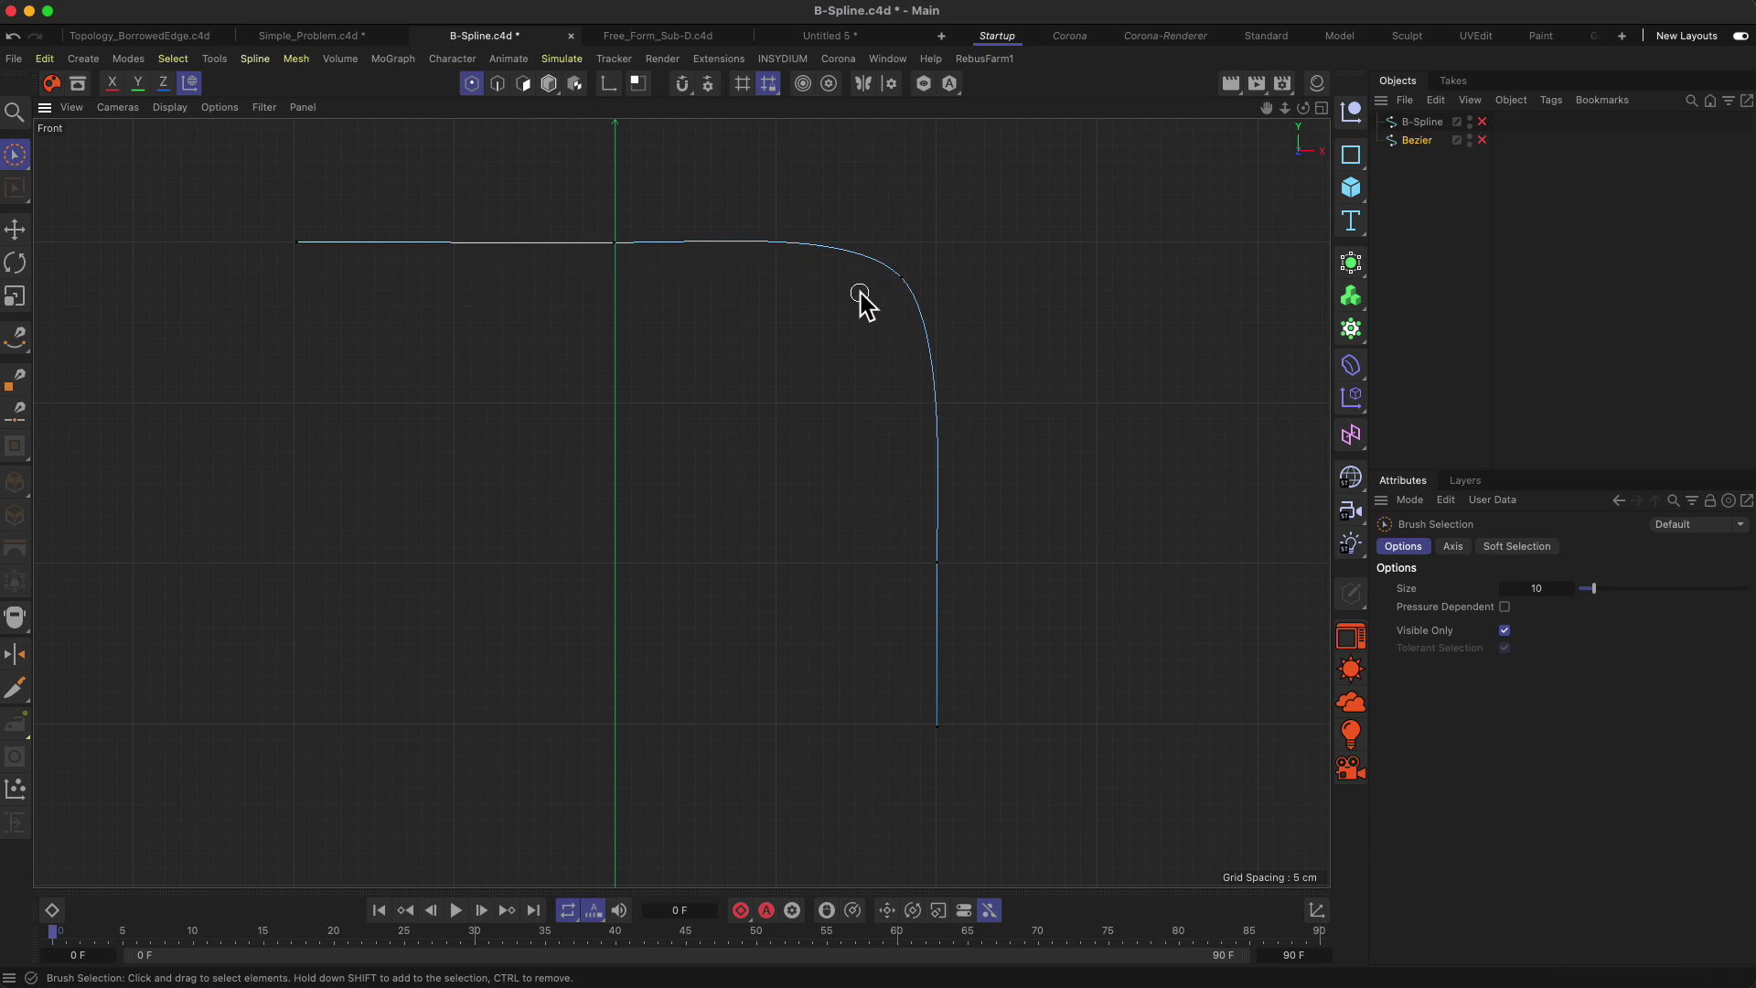
click(1418, 142)
click(903, 276)
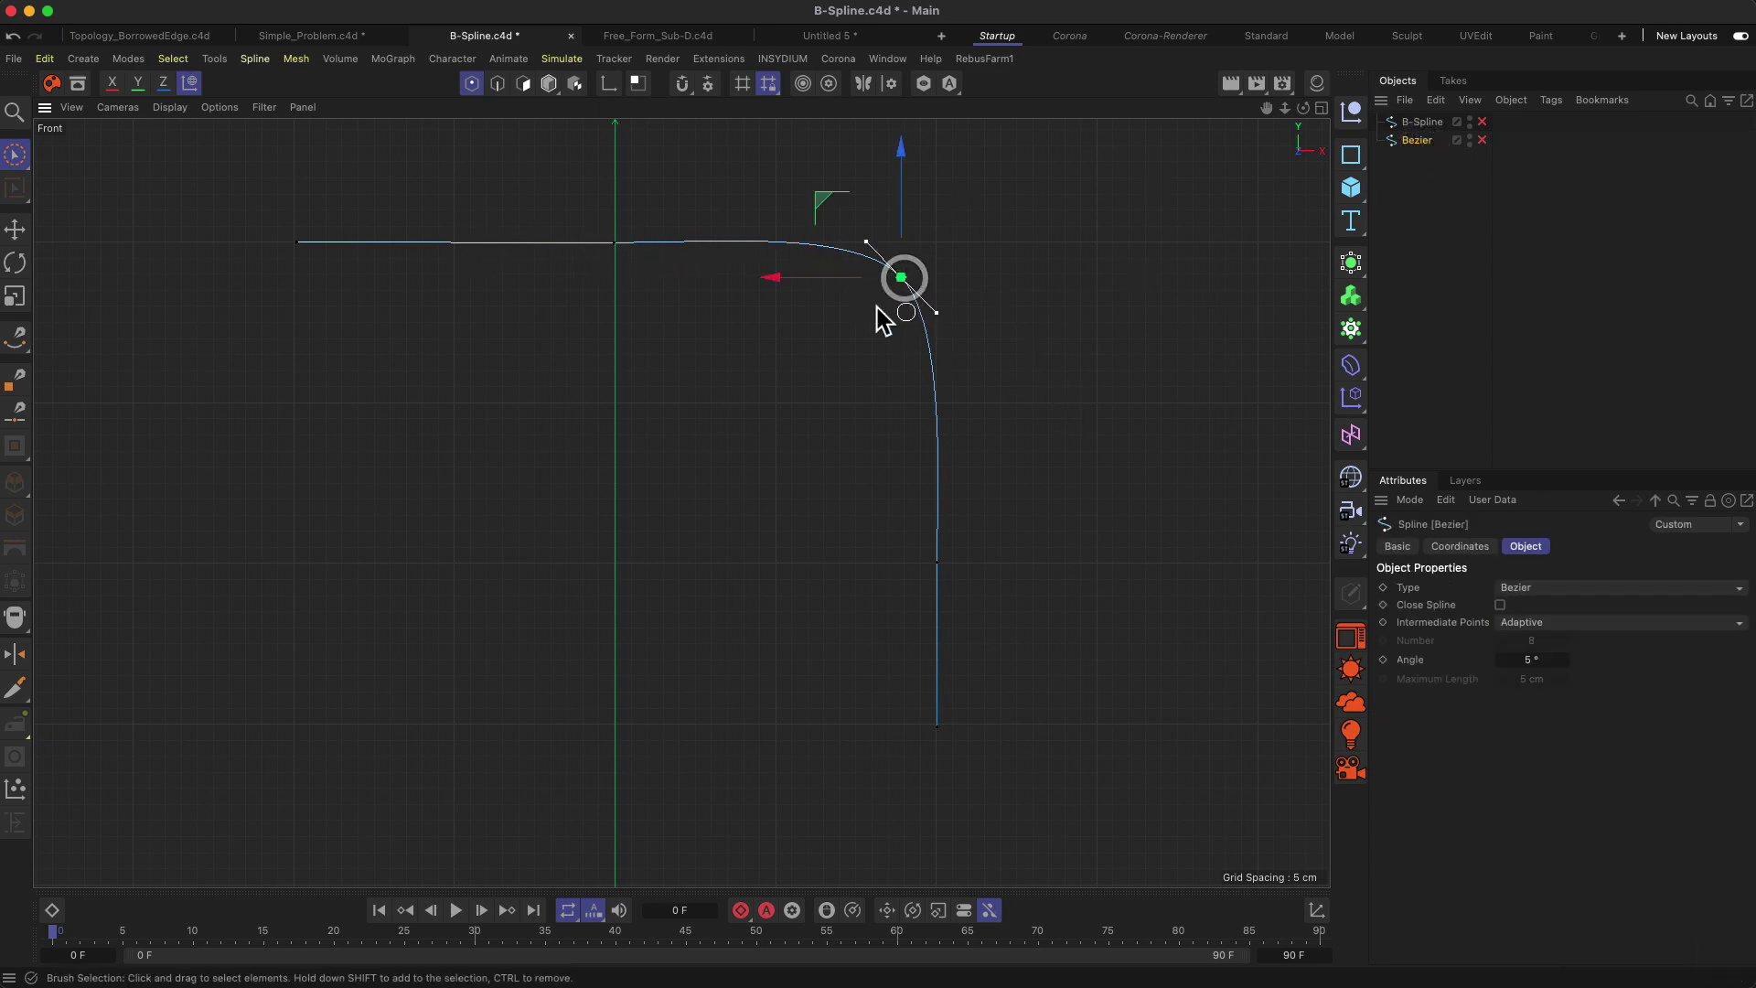
click(615, 242)
click(904, 276)
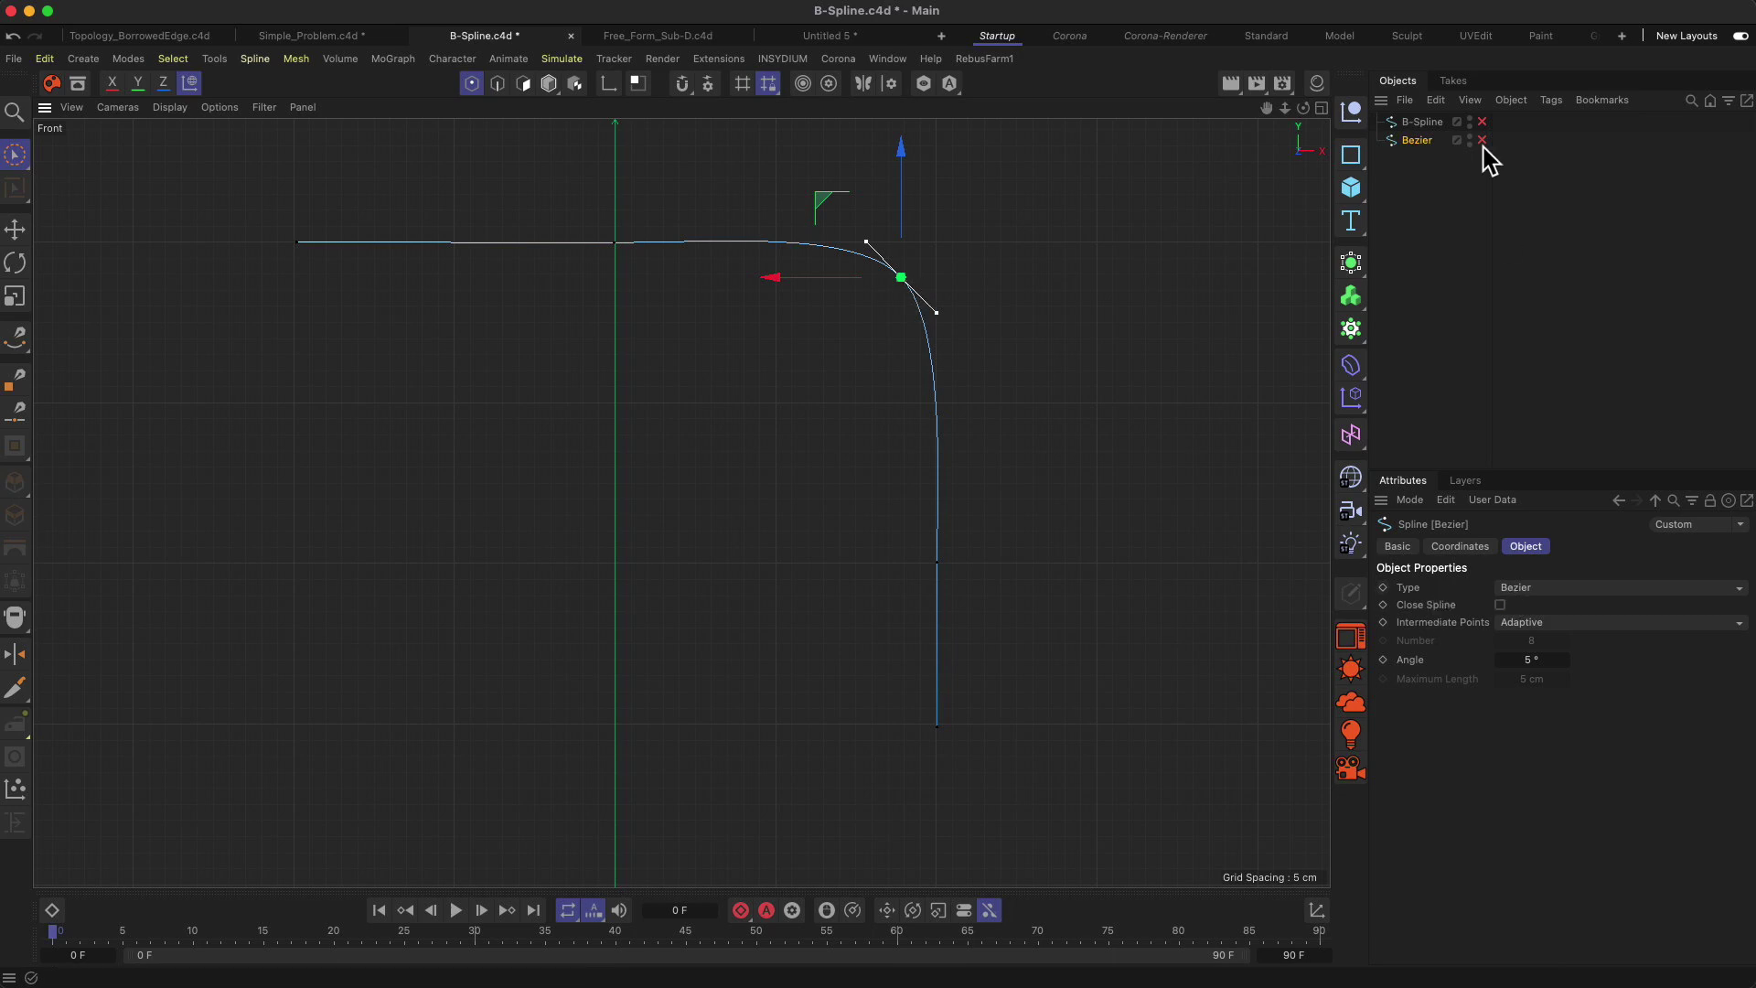
Select the B-Spline, slide the top-edge point right and the vertical-edge point up.
click(1430, 124)
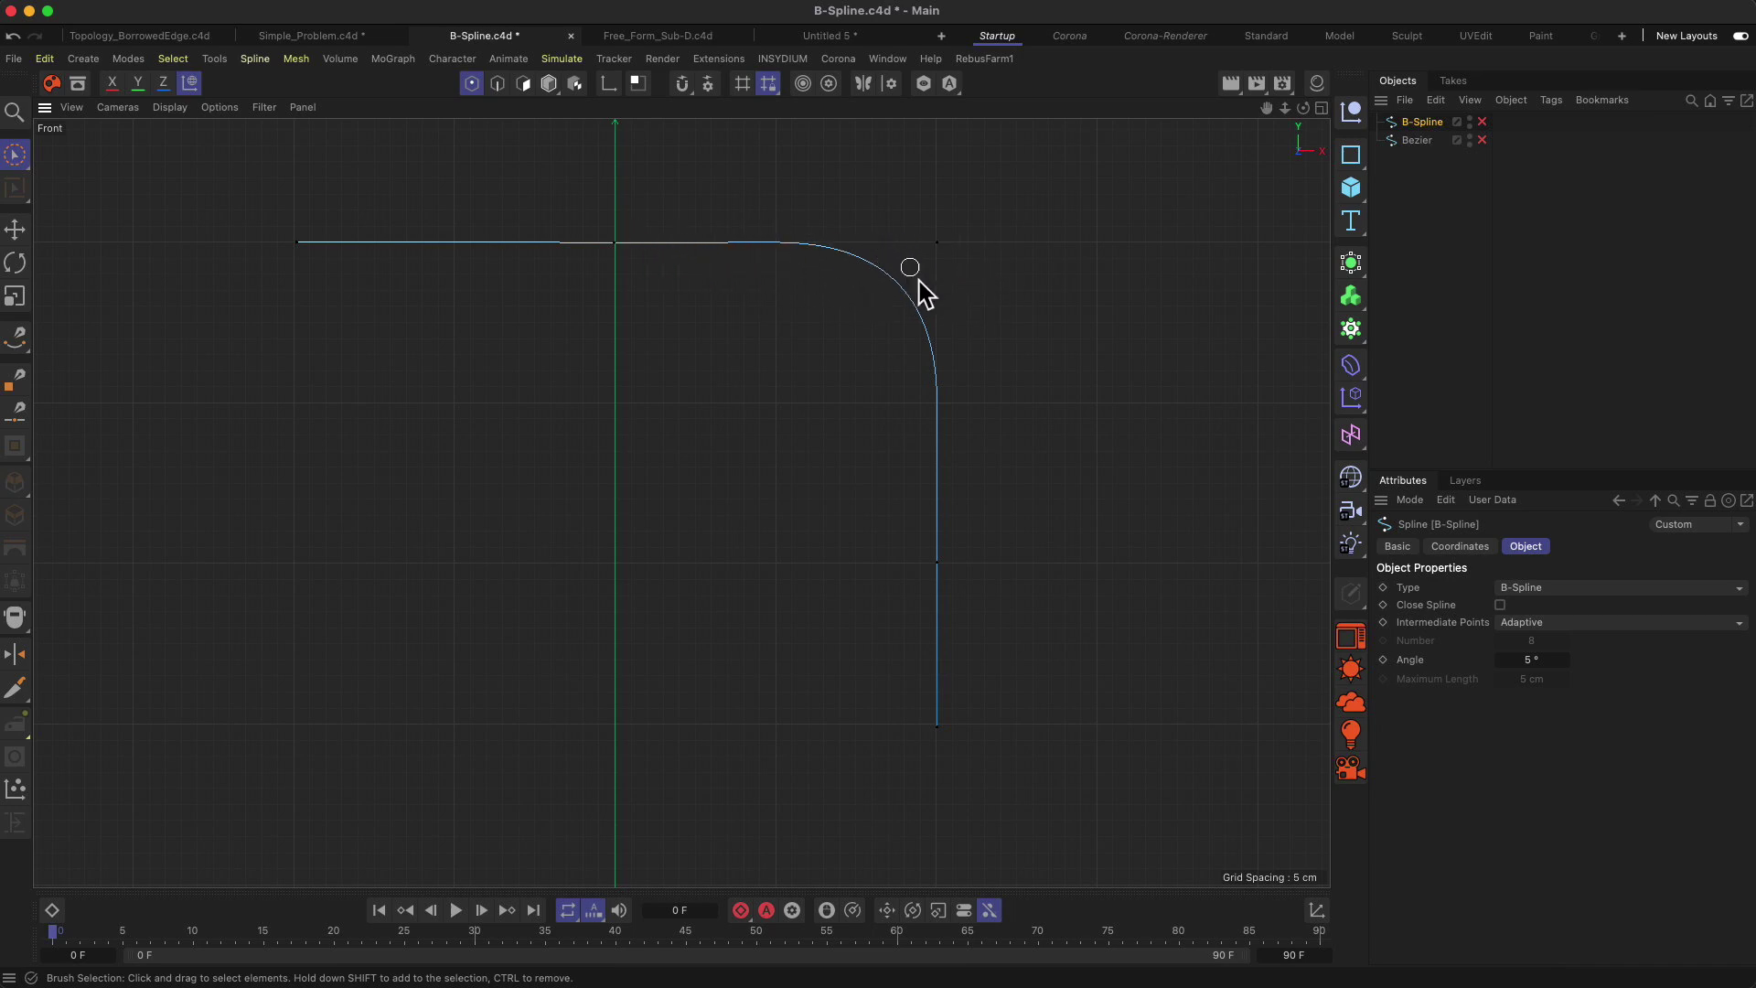
click(924, 241)
click(612, 243)
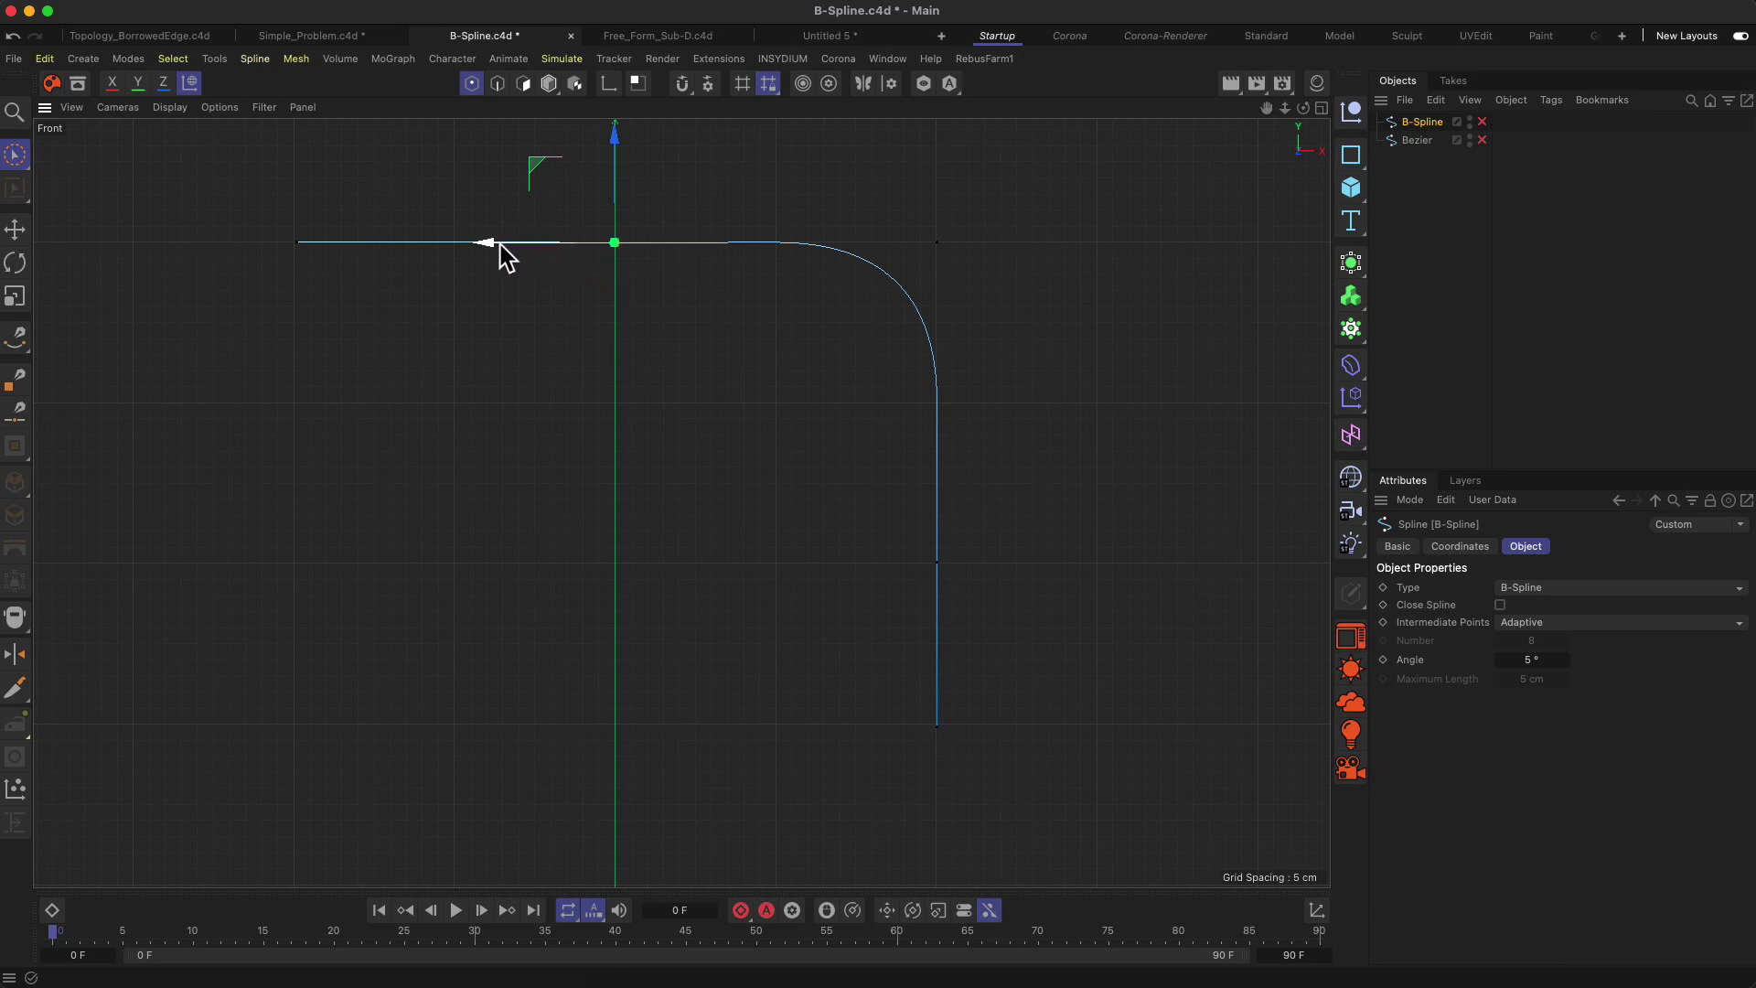
drag(501, 245, 720, 247)
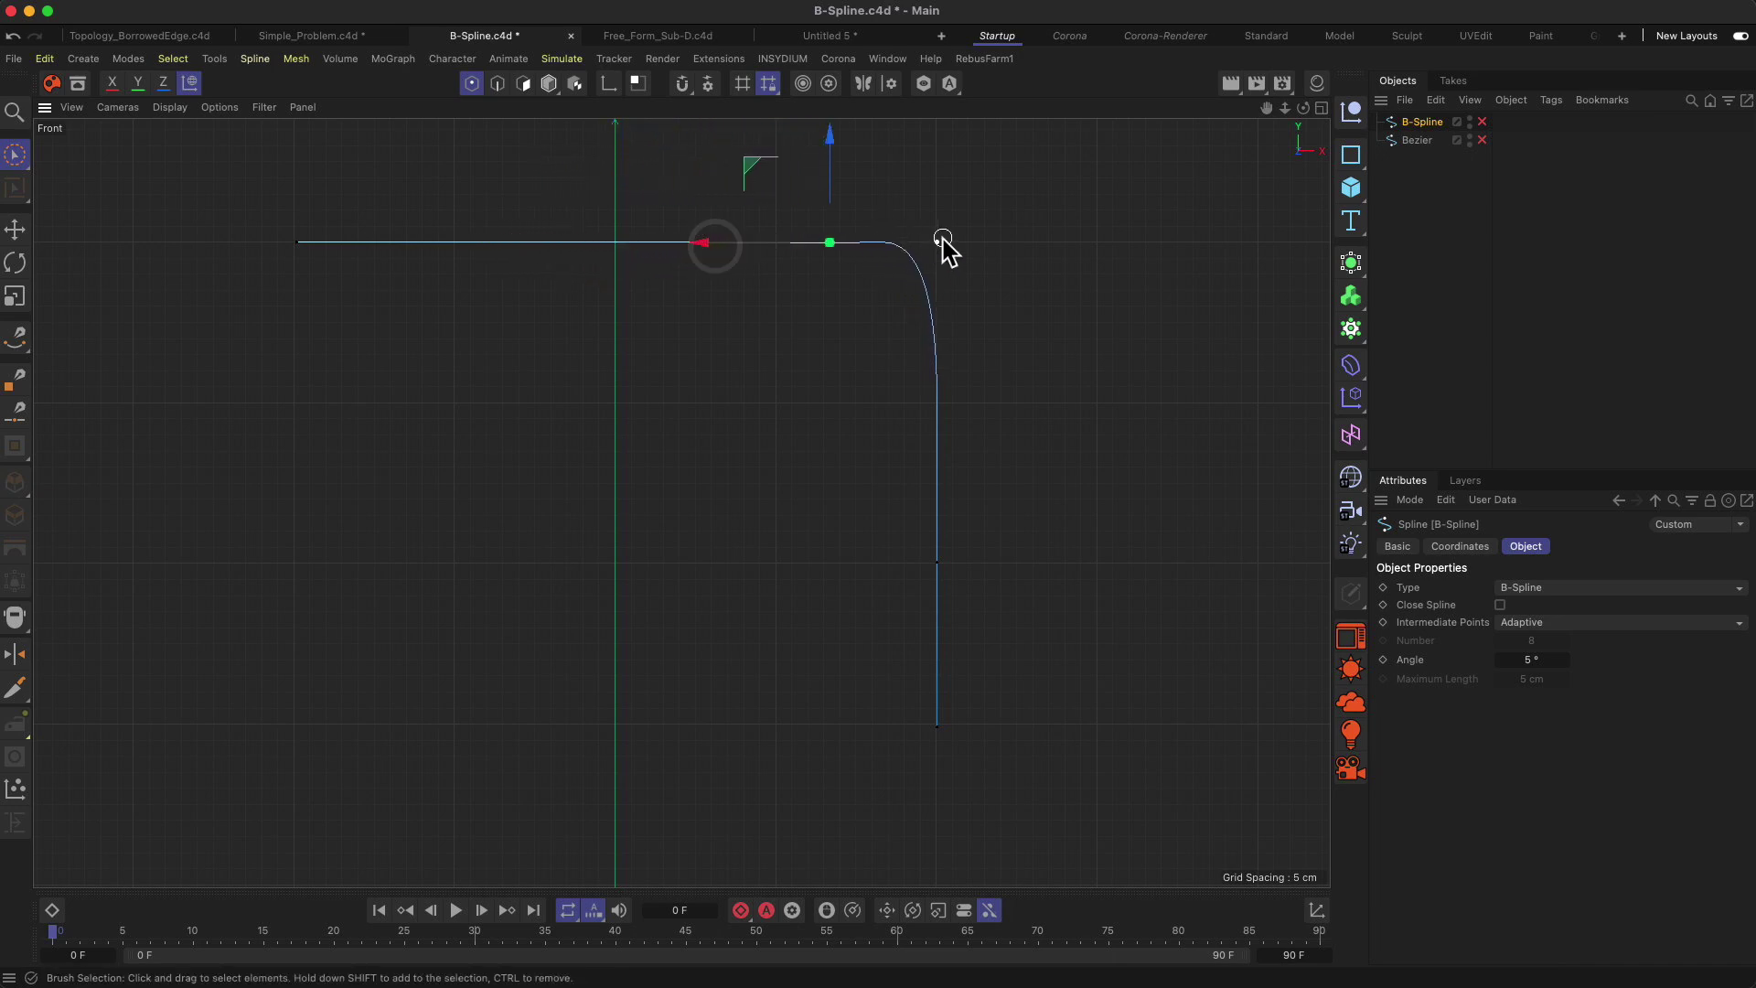
click(937, 562)
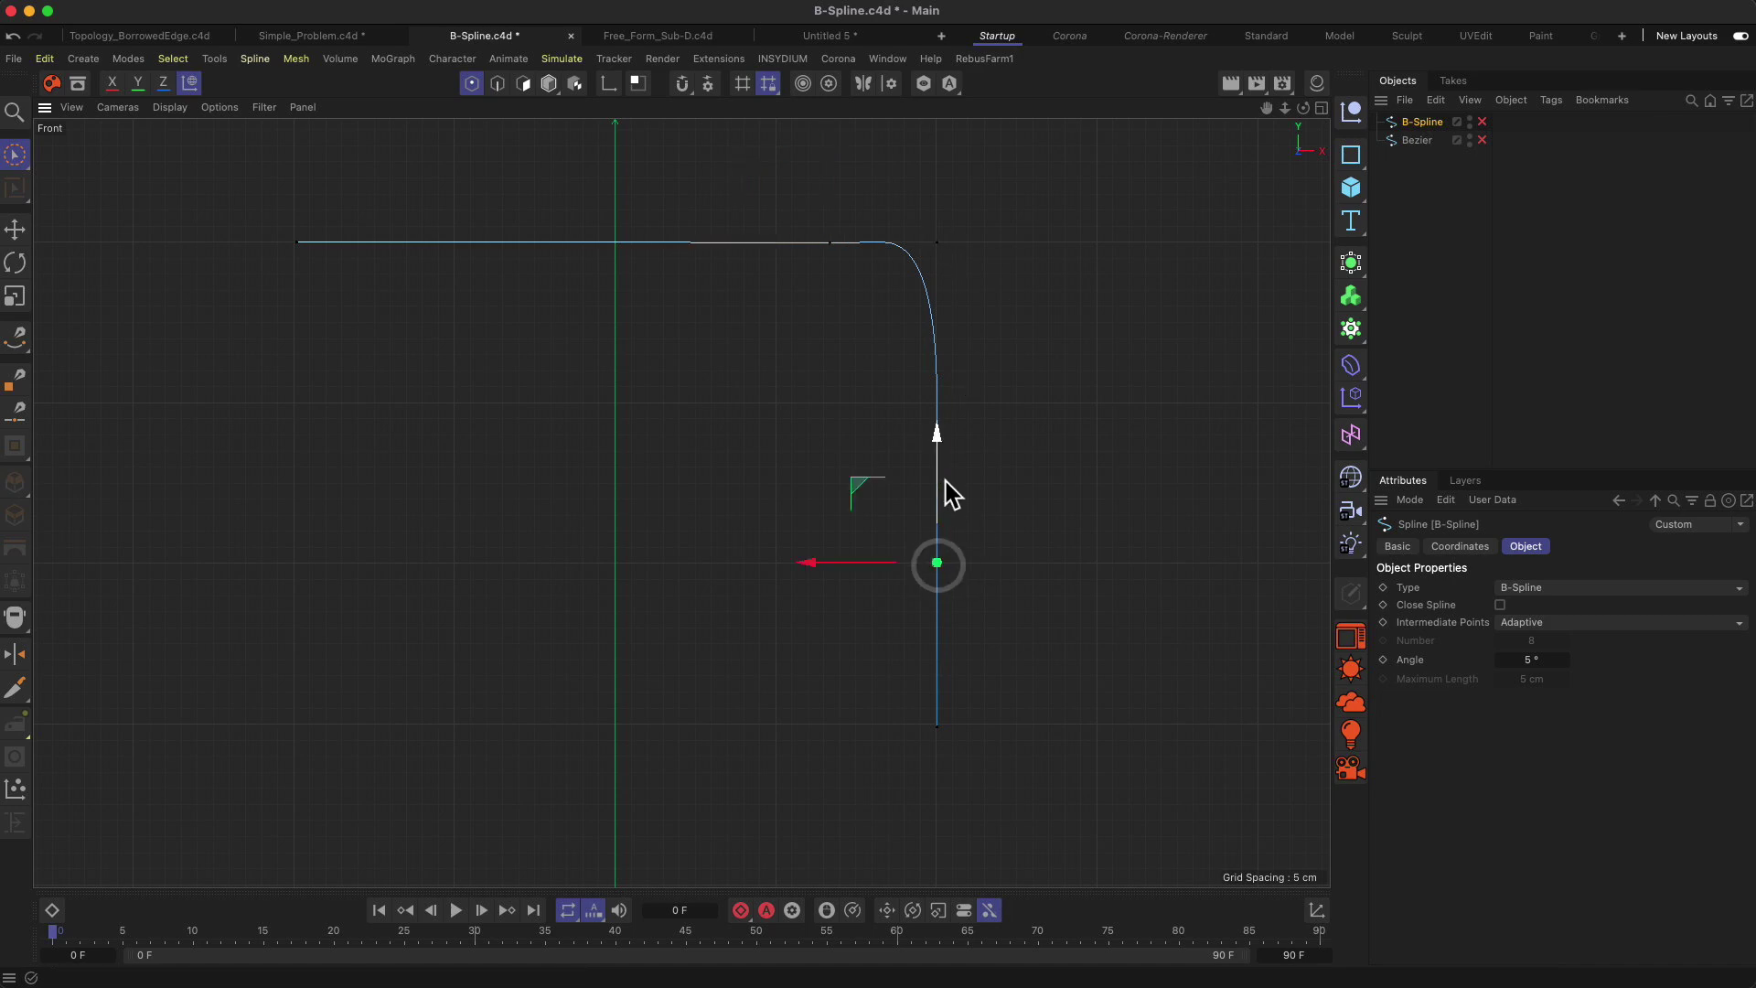
drag(951, 494, 962, 306)
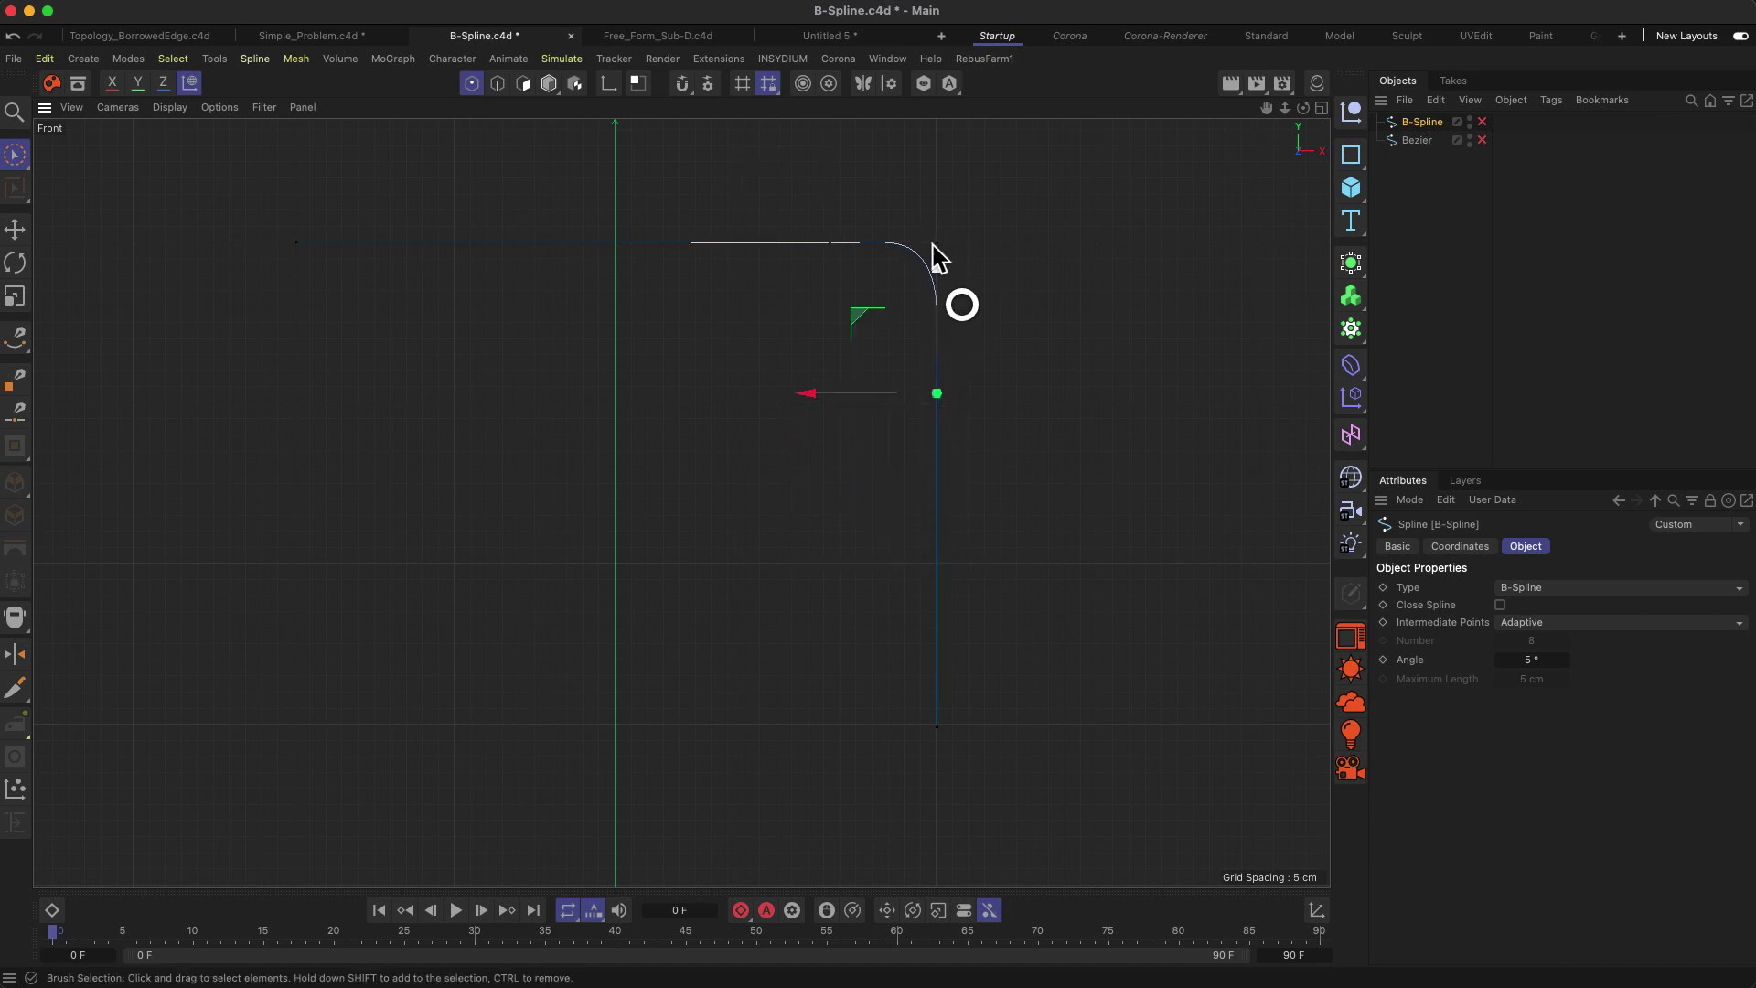
Refine the points: raise the vertical point, slide the top point left, lower the vertical one.
click(830, 243)
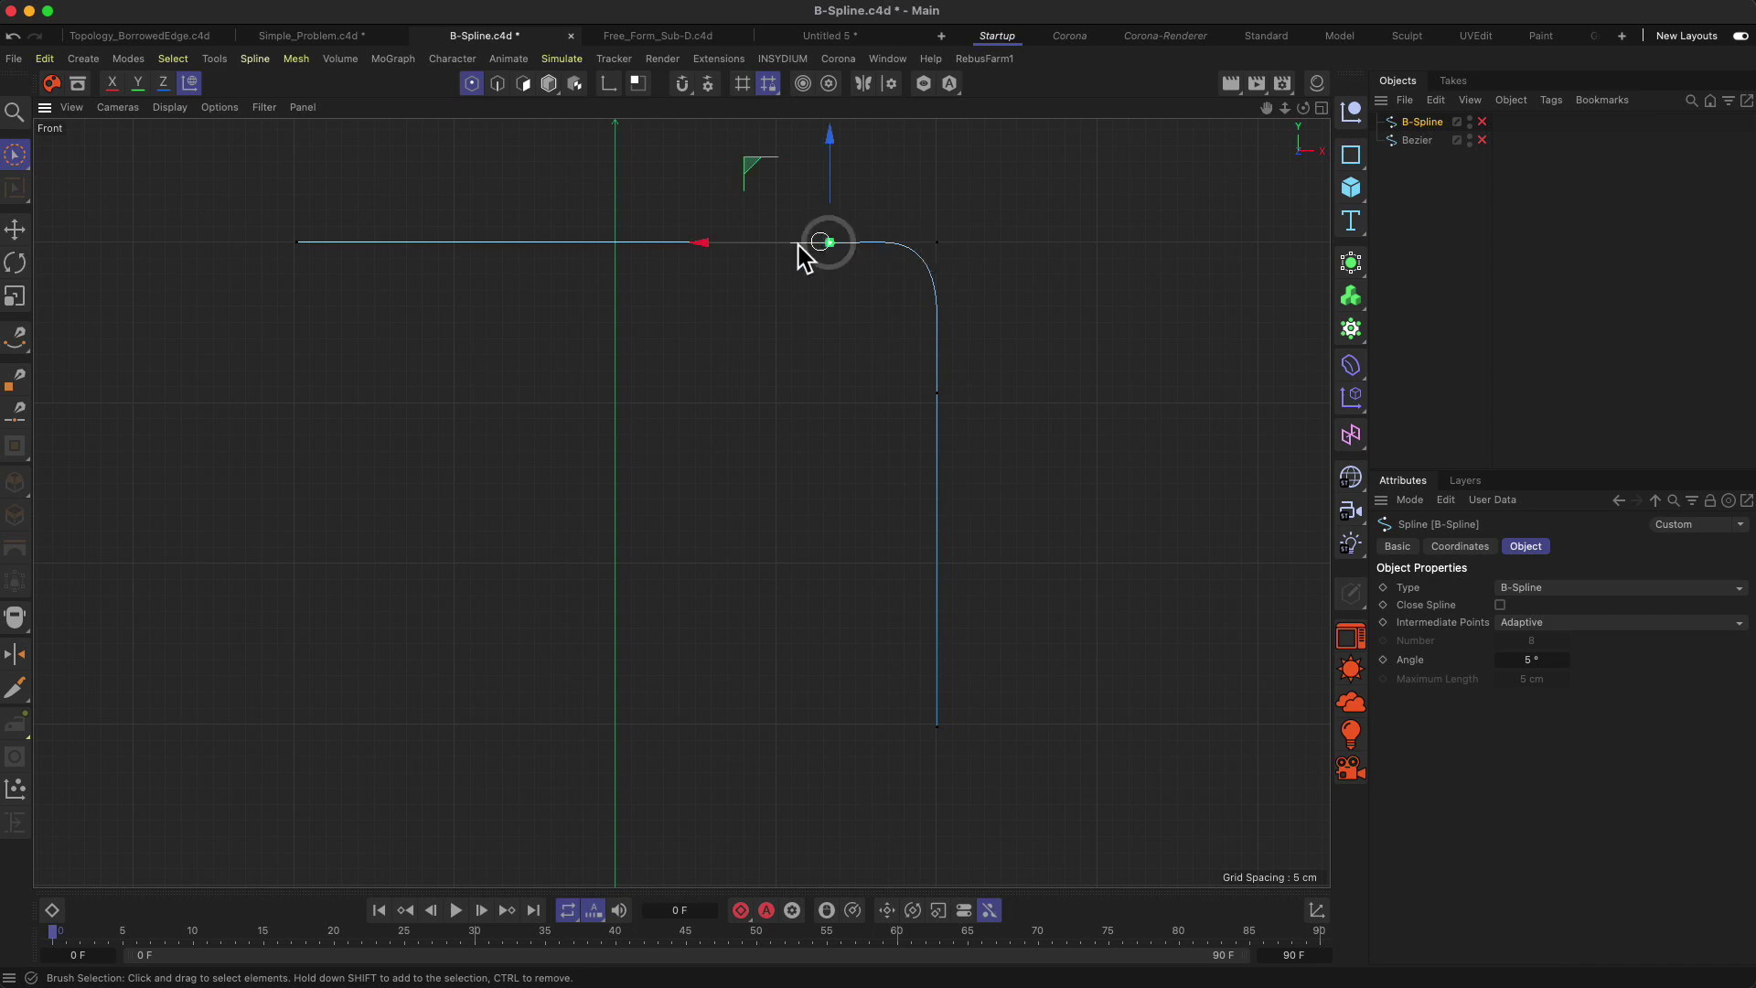
click(766, 245)
click(938, 395)
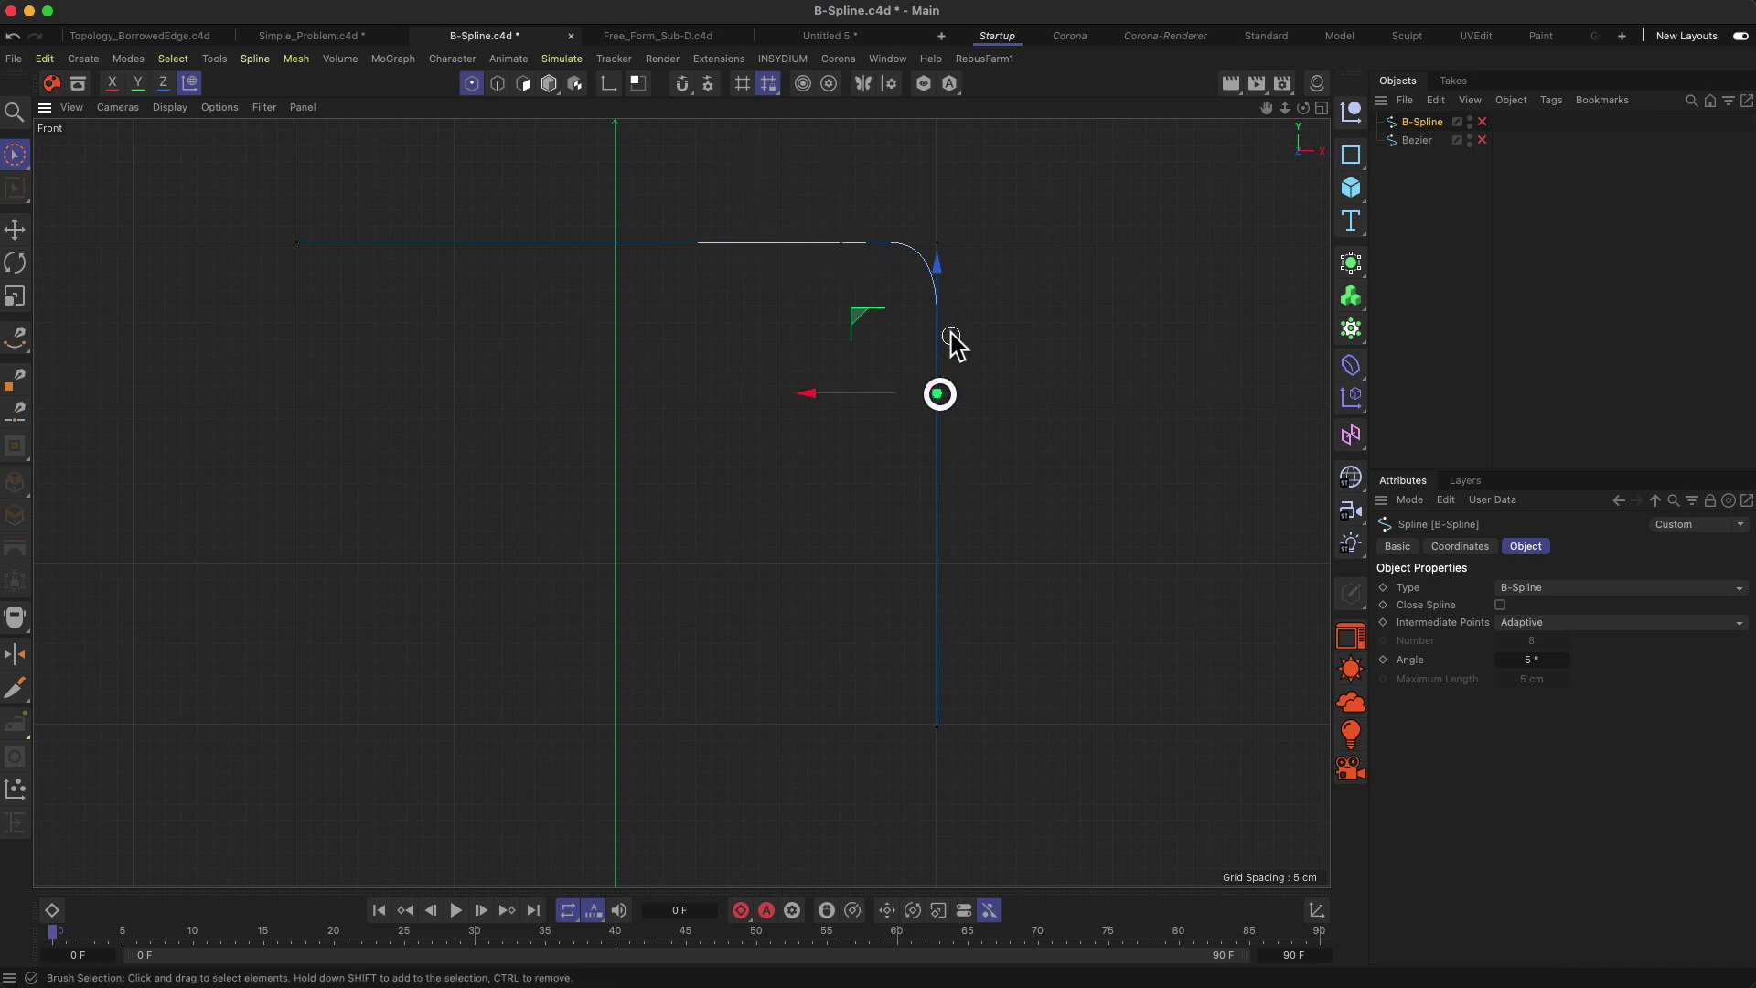
drag(941, 313, 943, 283)
click(1040, 202)
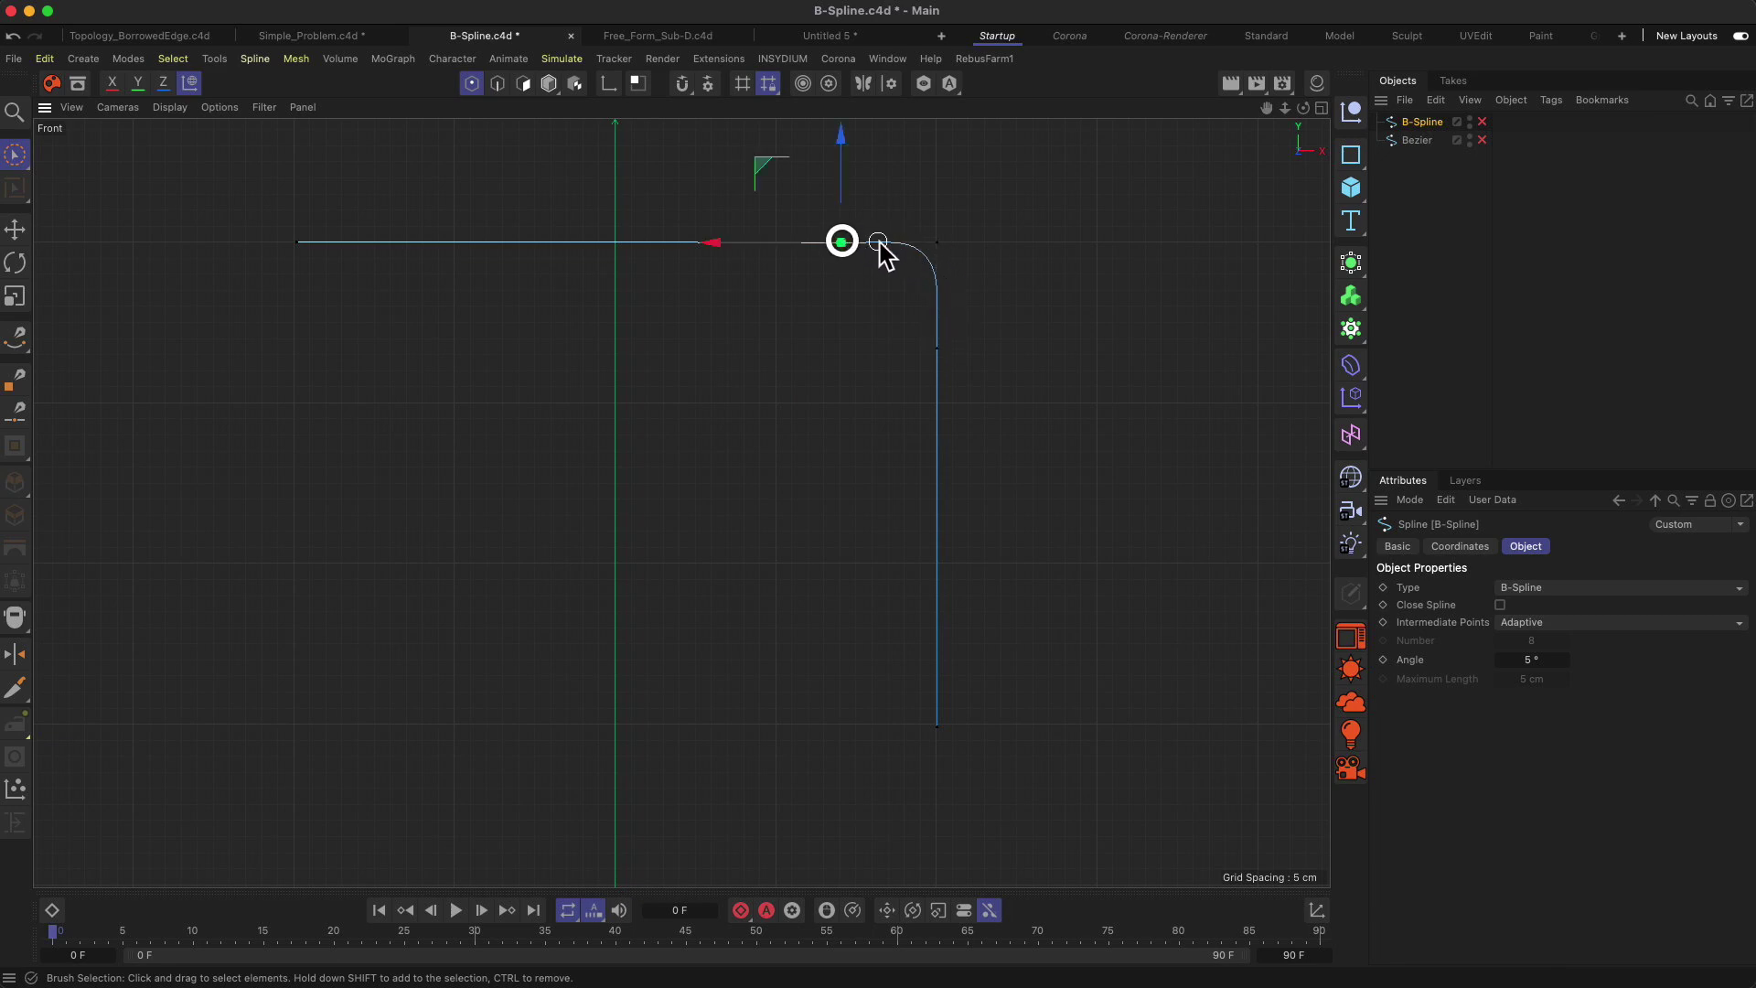
drag(796, 247, 552, 244)
click(936, 348)
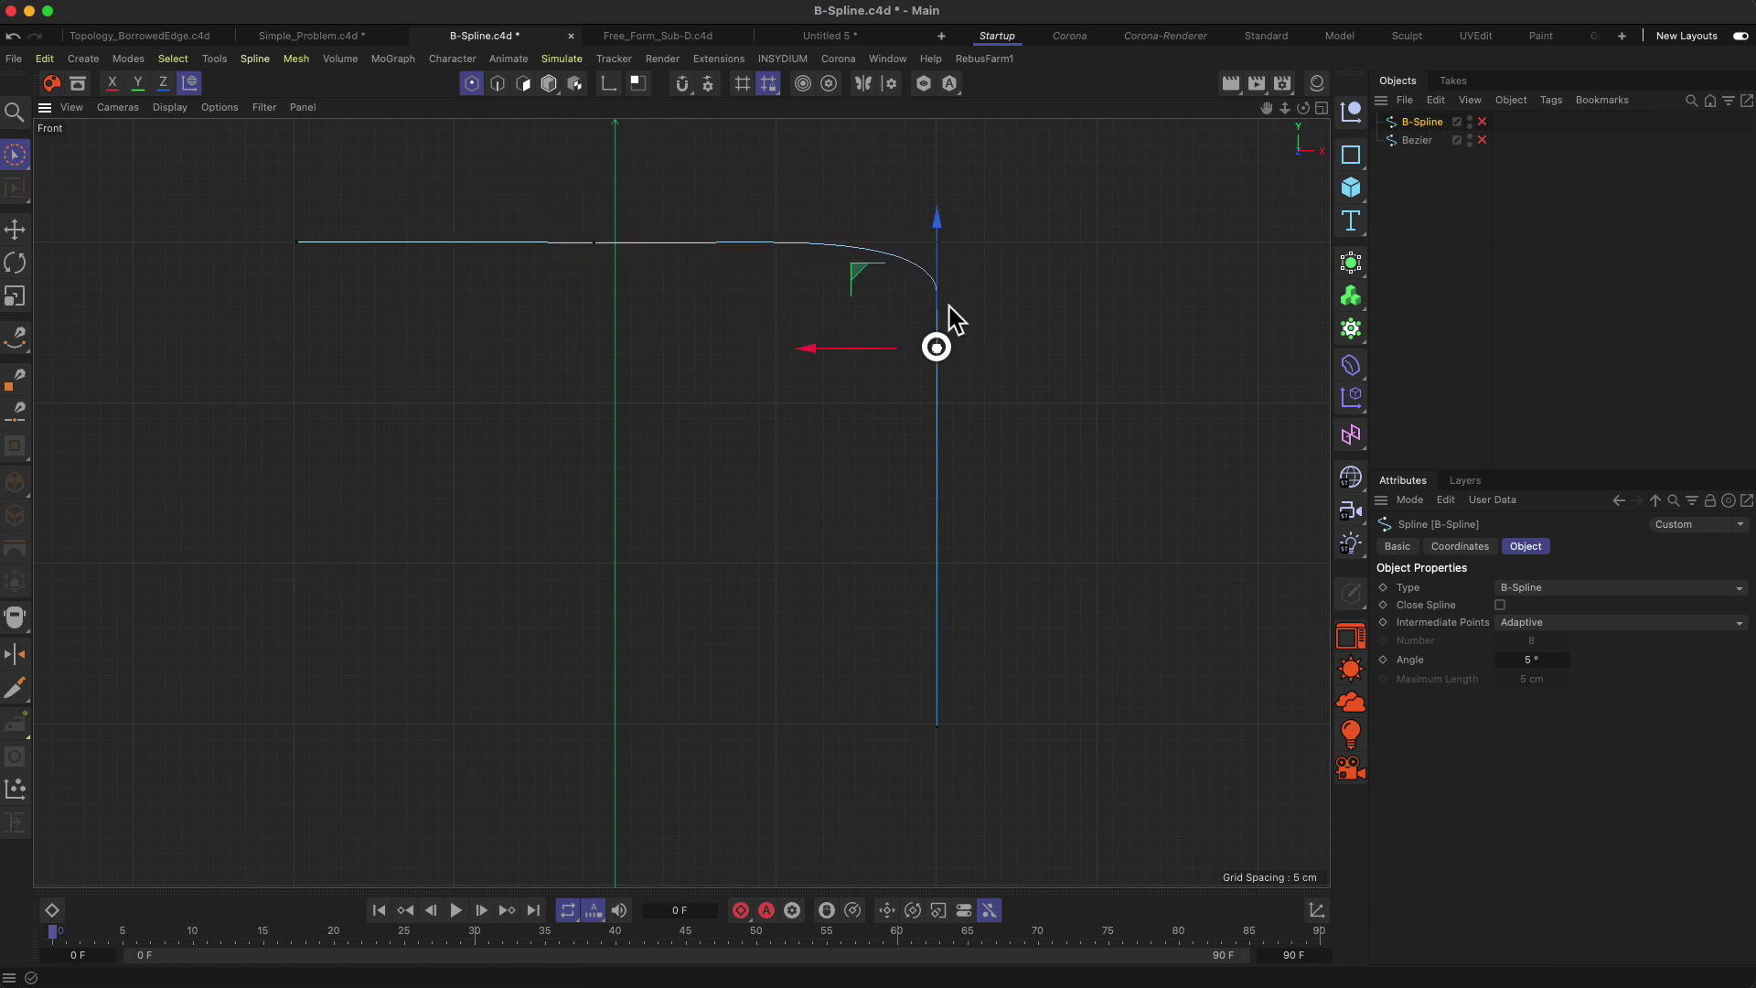
drag(942, 228, 956, 499)
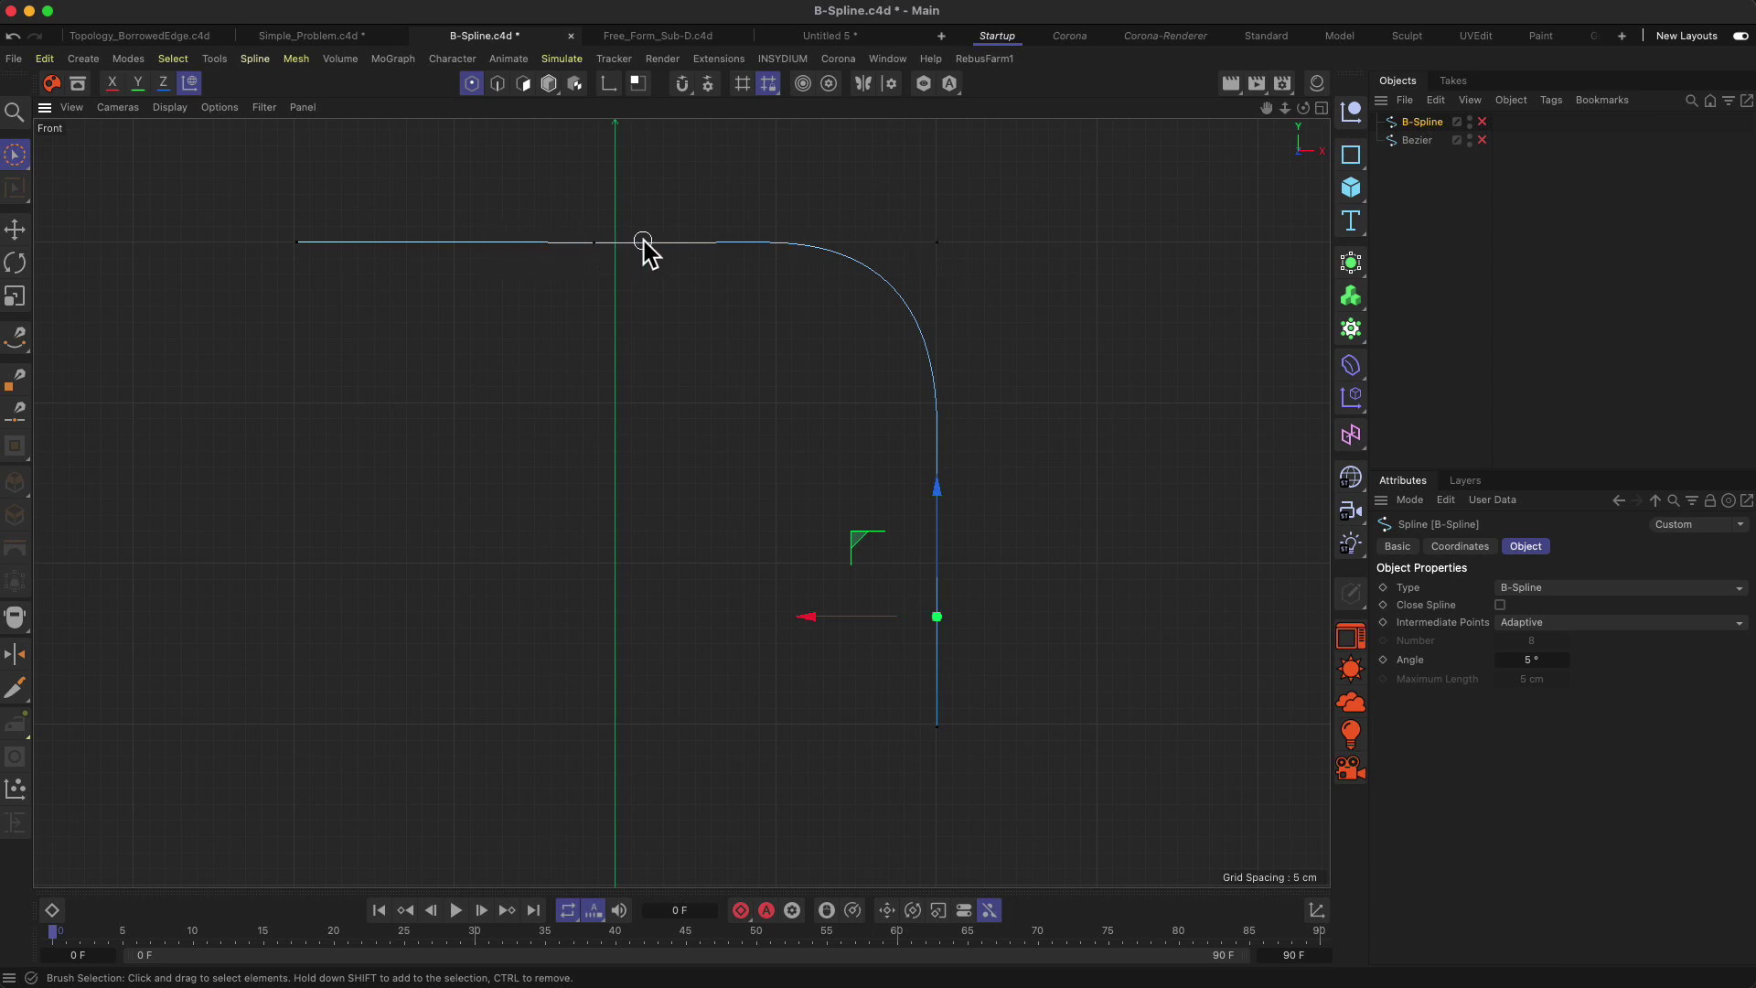
Delete the top-edge and vertical-segment points so the B-Spline forms one broad arc.
click(595, 243)
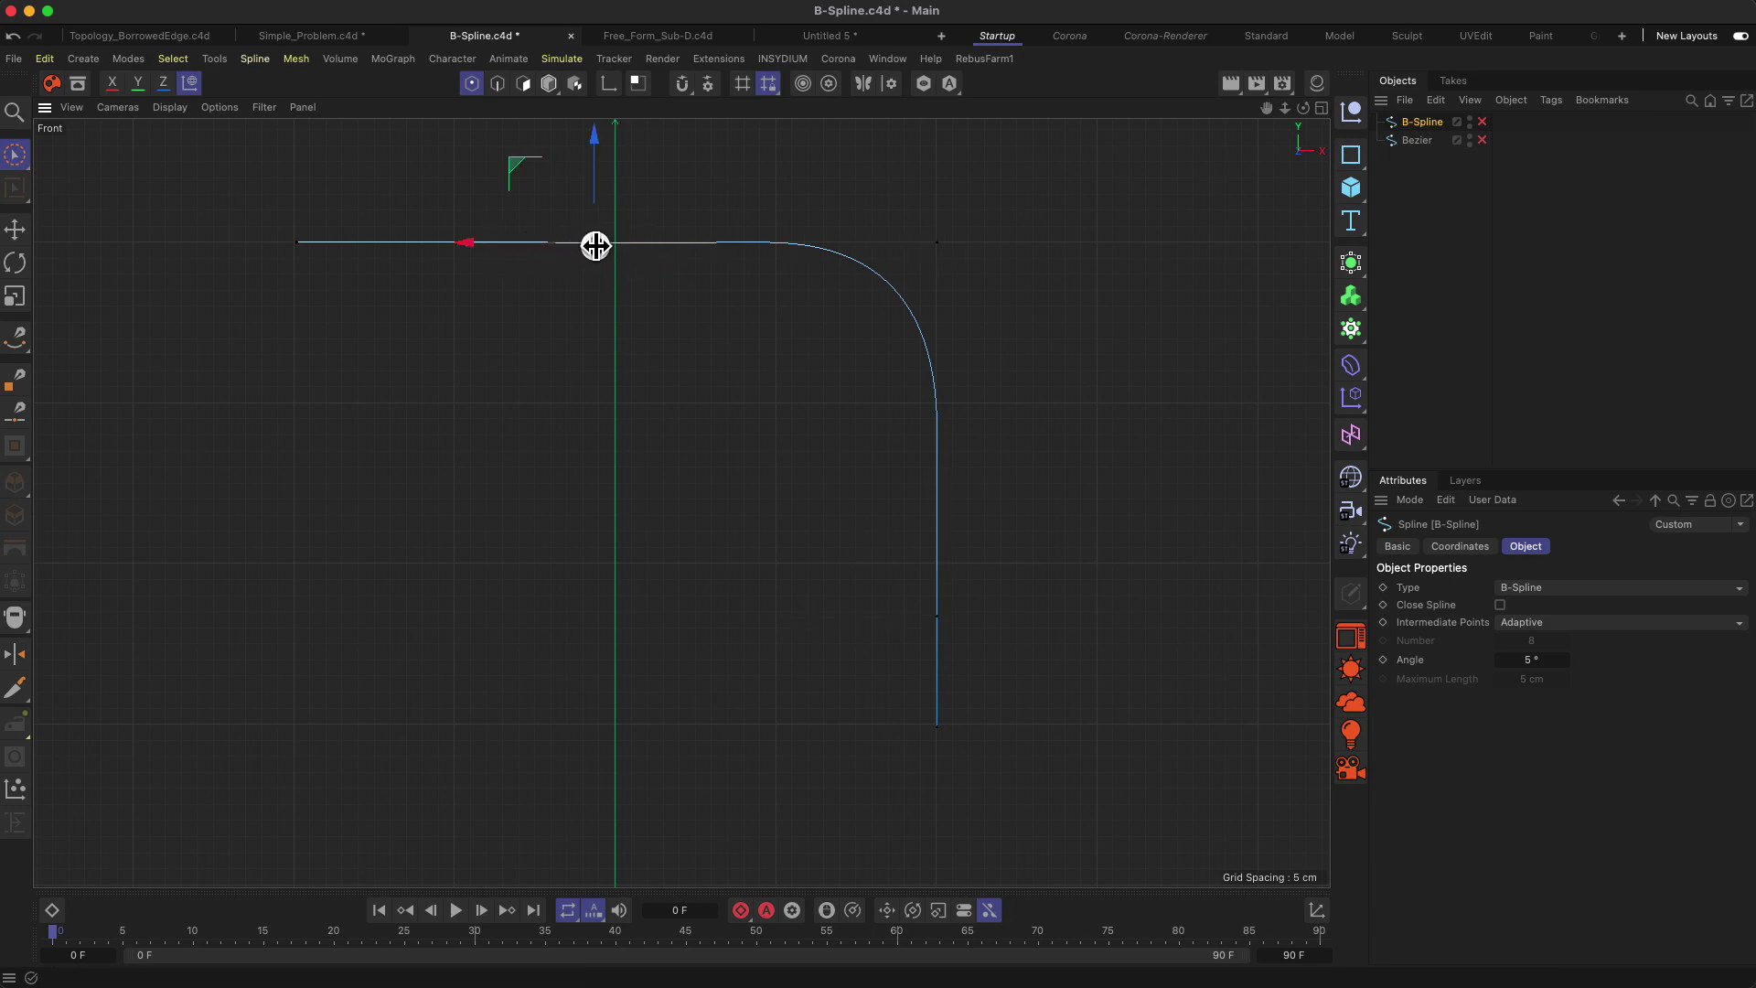
right_click(568, 327)
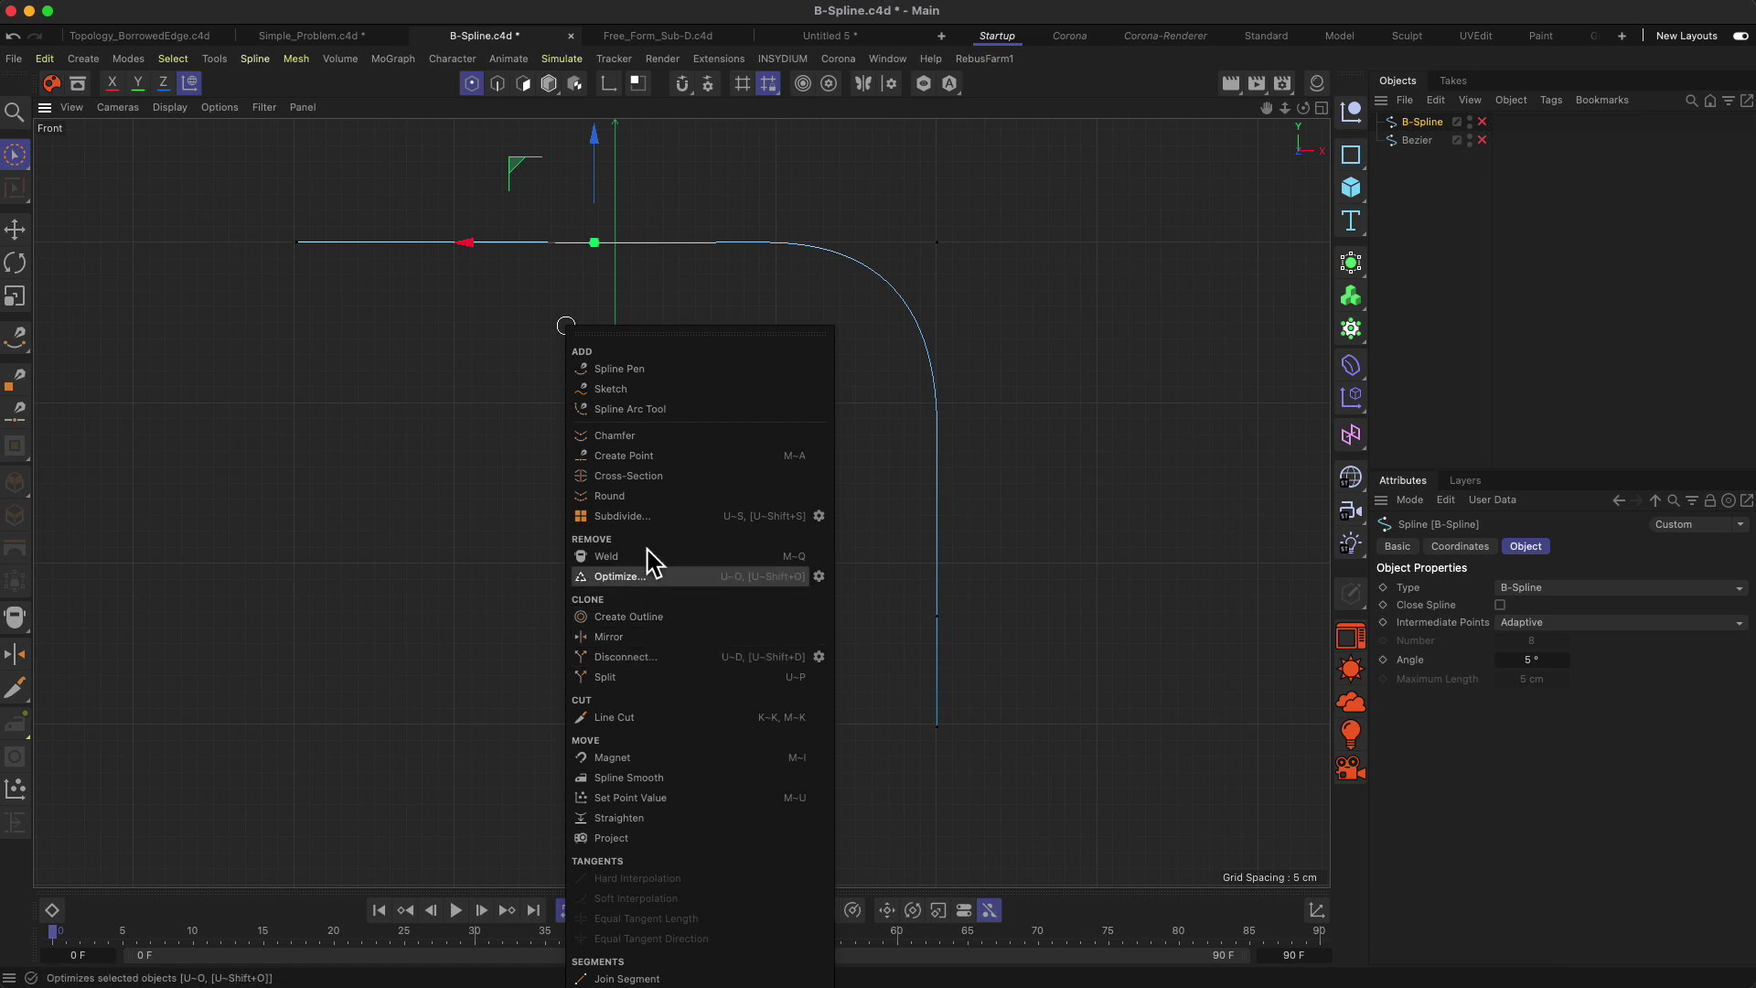
click(535, 447)
key(BackSpace)
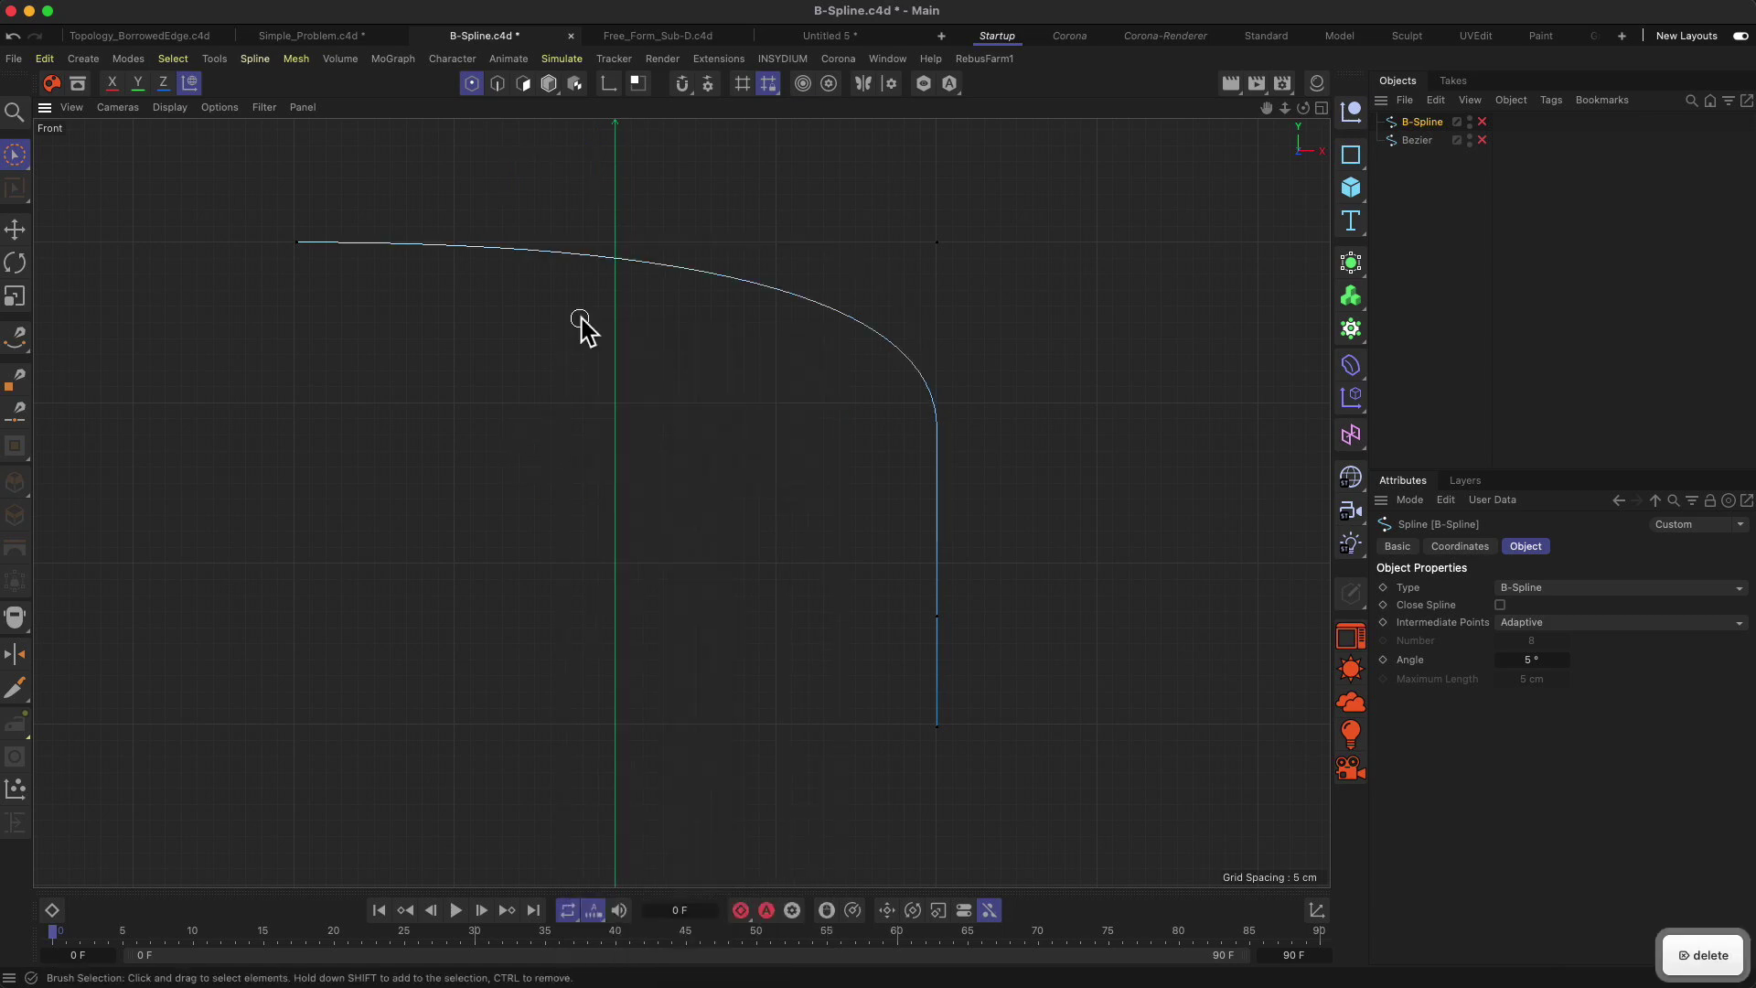
click(937, 619)
key(BackSpace)
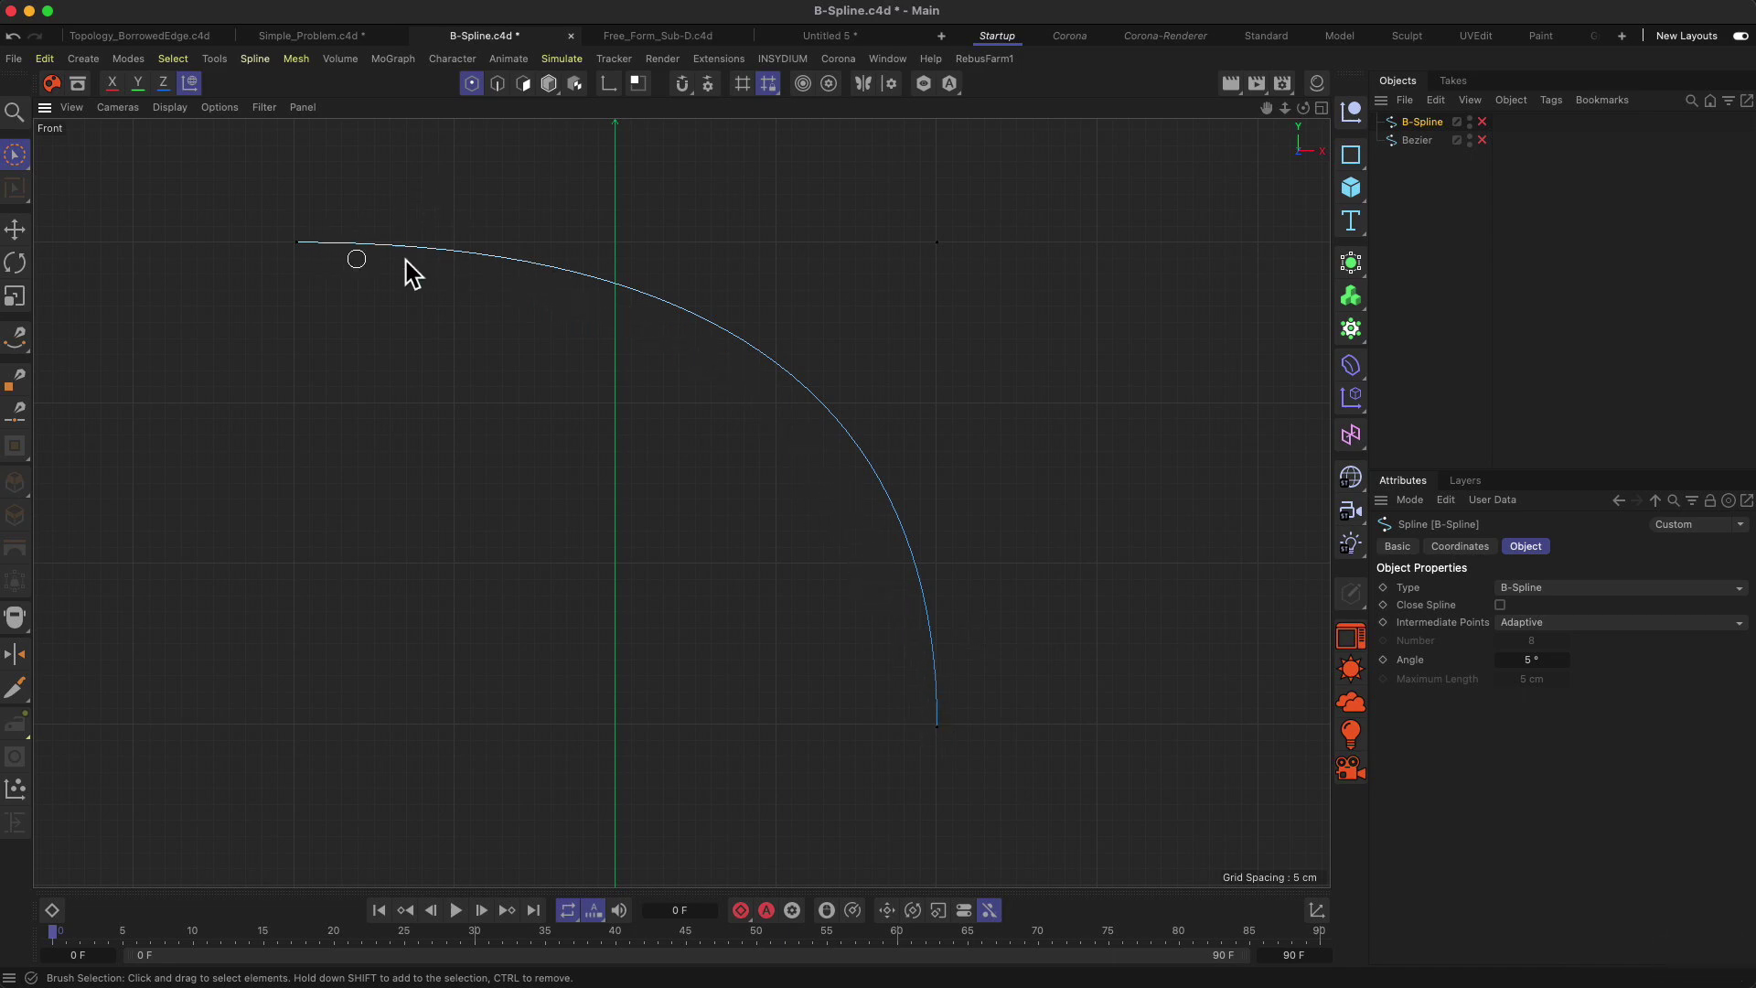
click(940, 239)
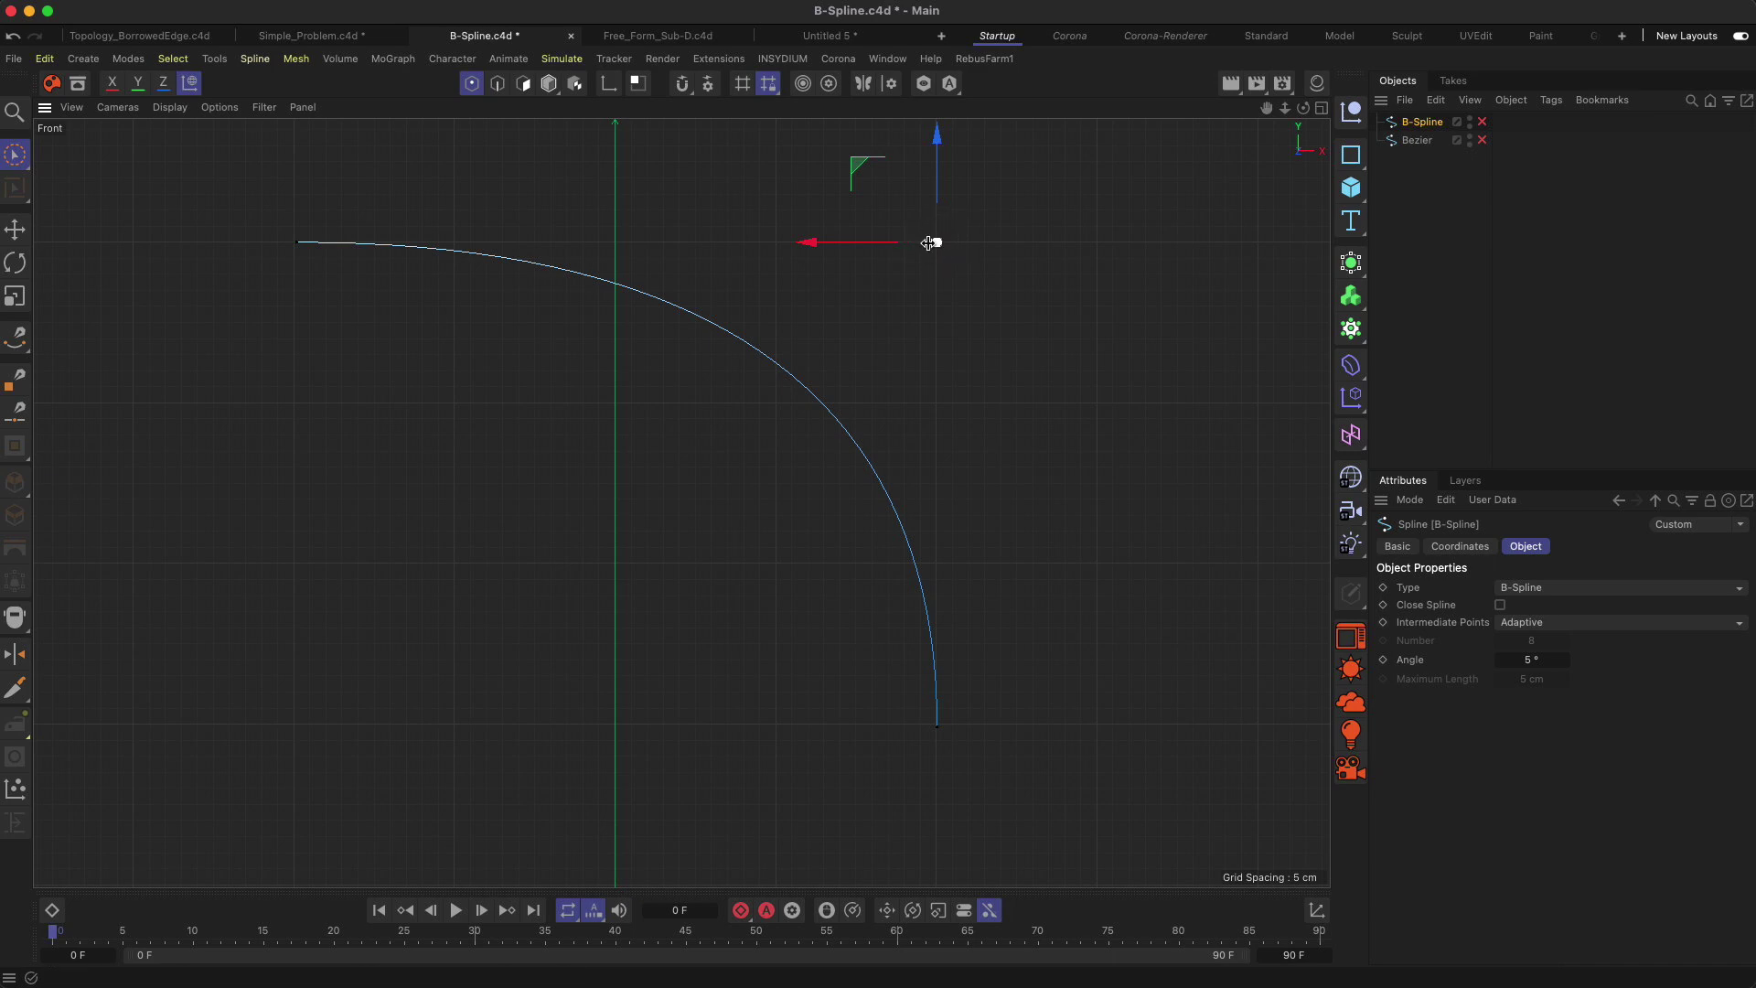
Switch to the Untitled 5 document, then advance the presentation to the next slide.
click(838, 36)
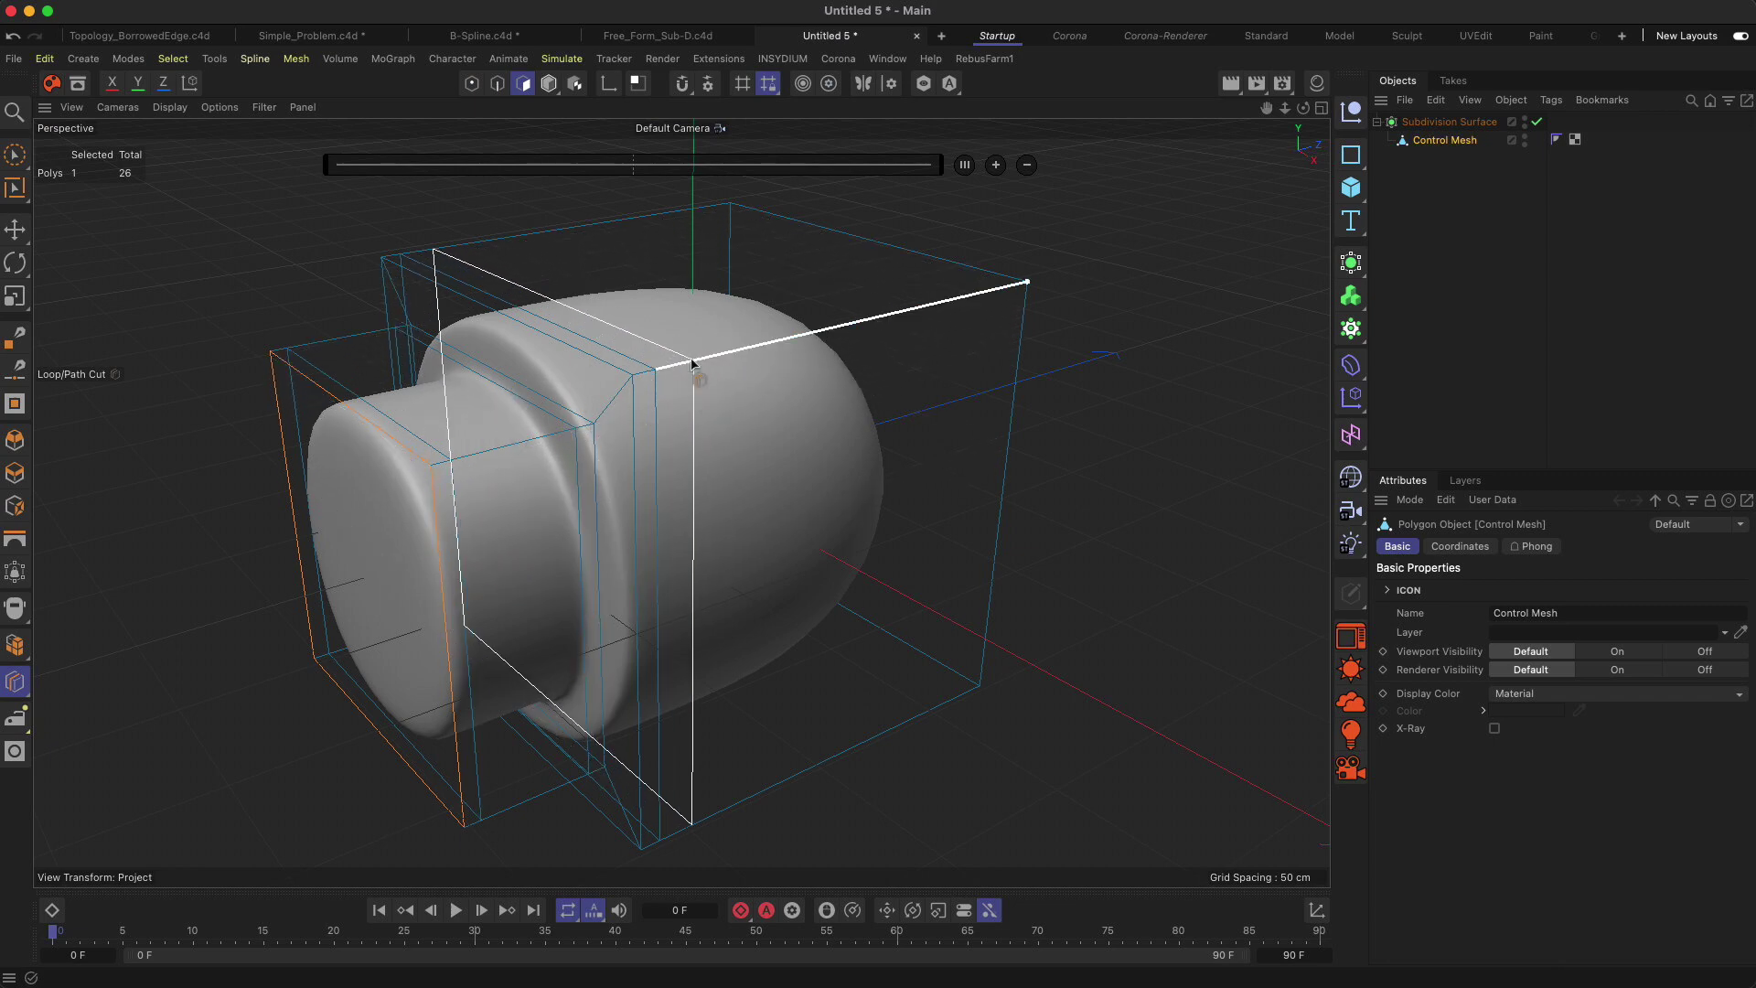
key(super+Tab)
key(Right)
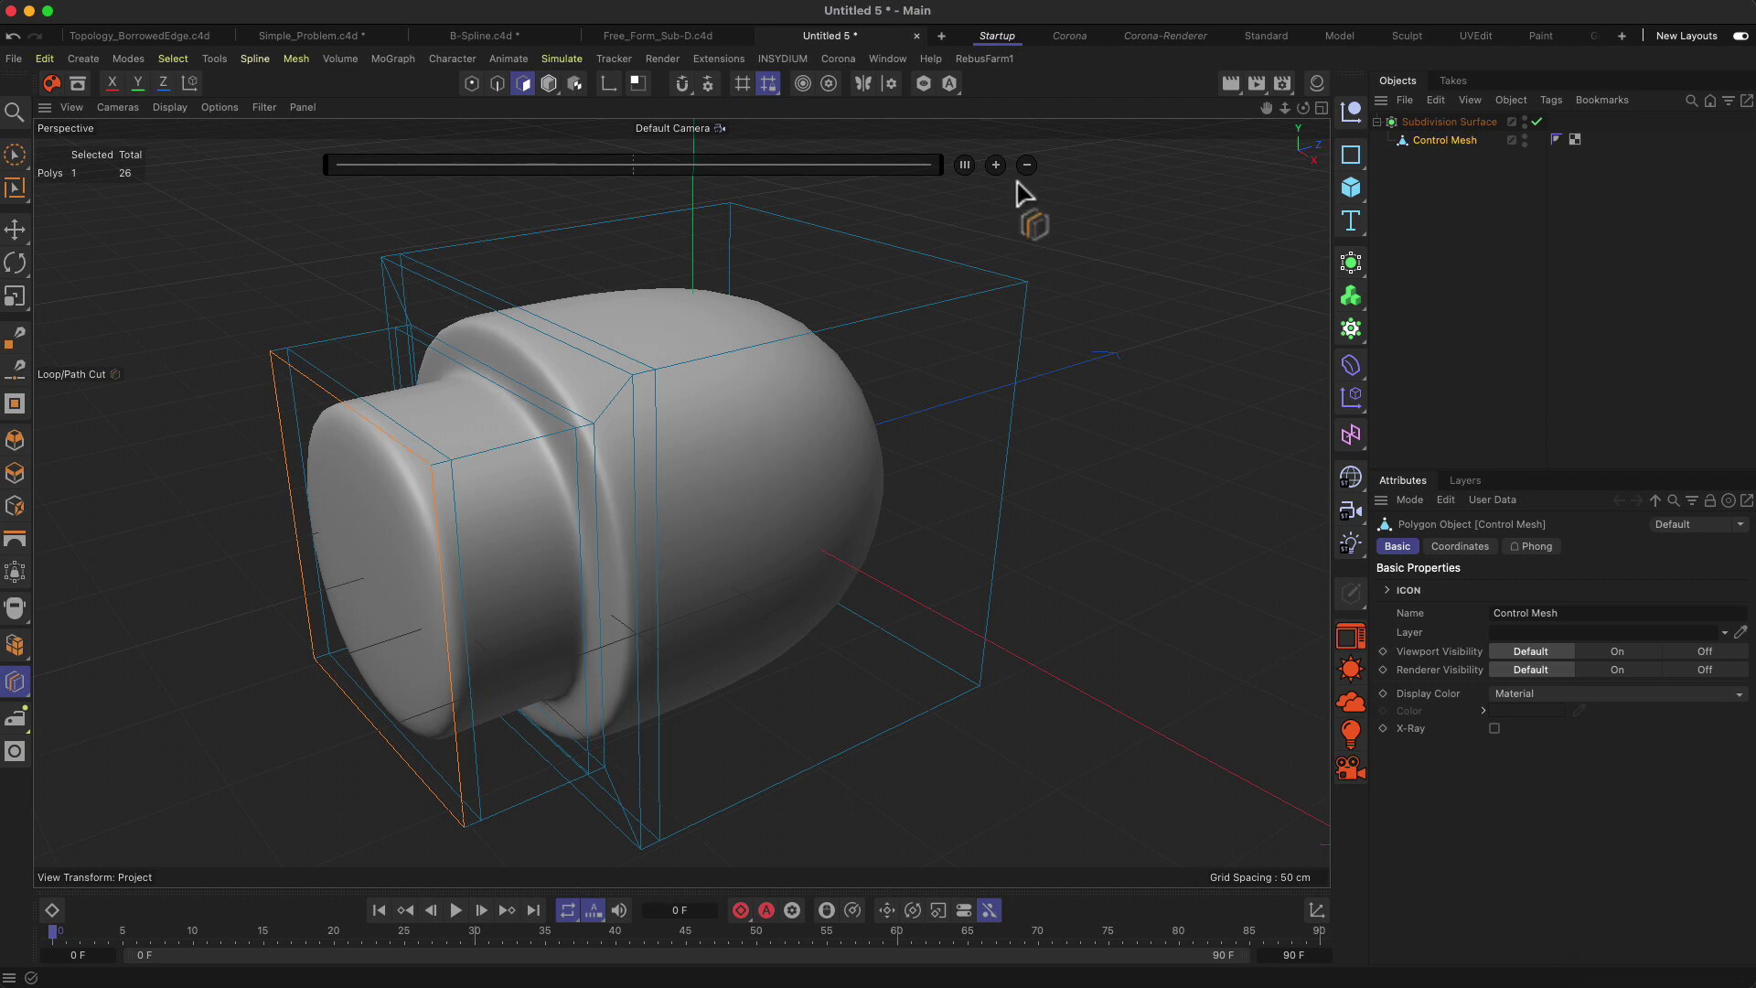
Switch to Free_Form_Sub-D.c4d and frame the polygon sheet.
click(695, 38)
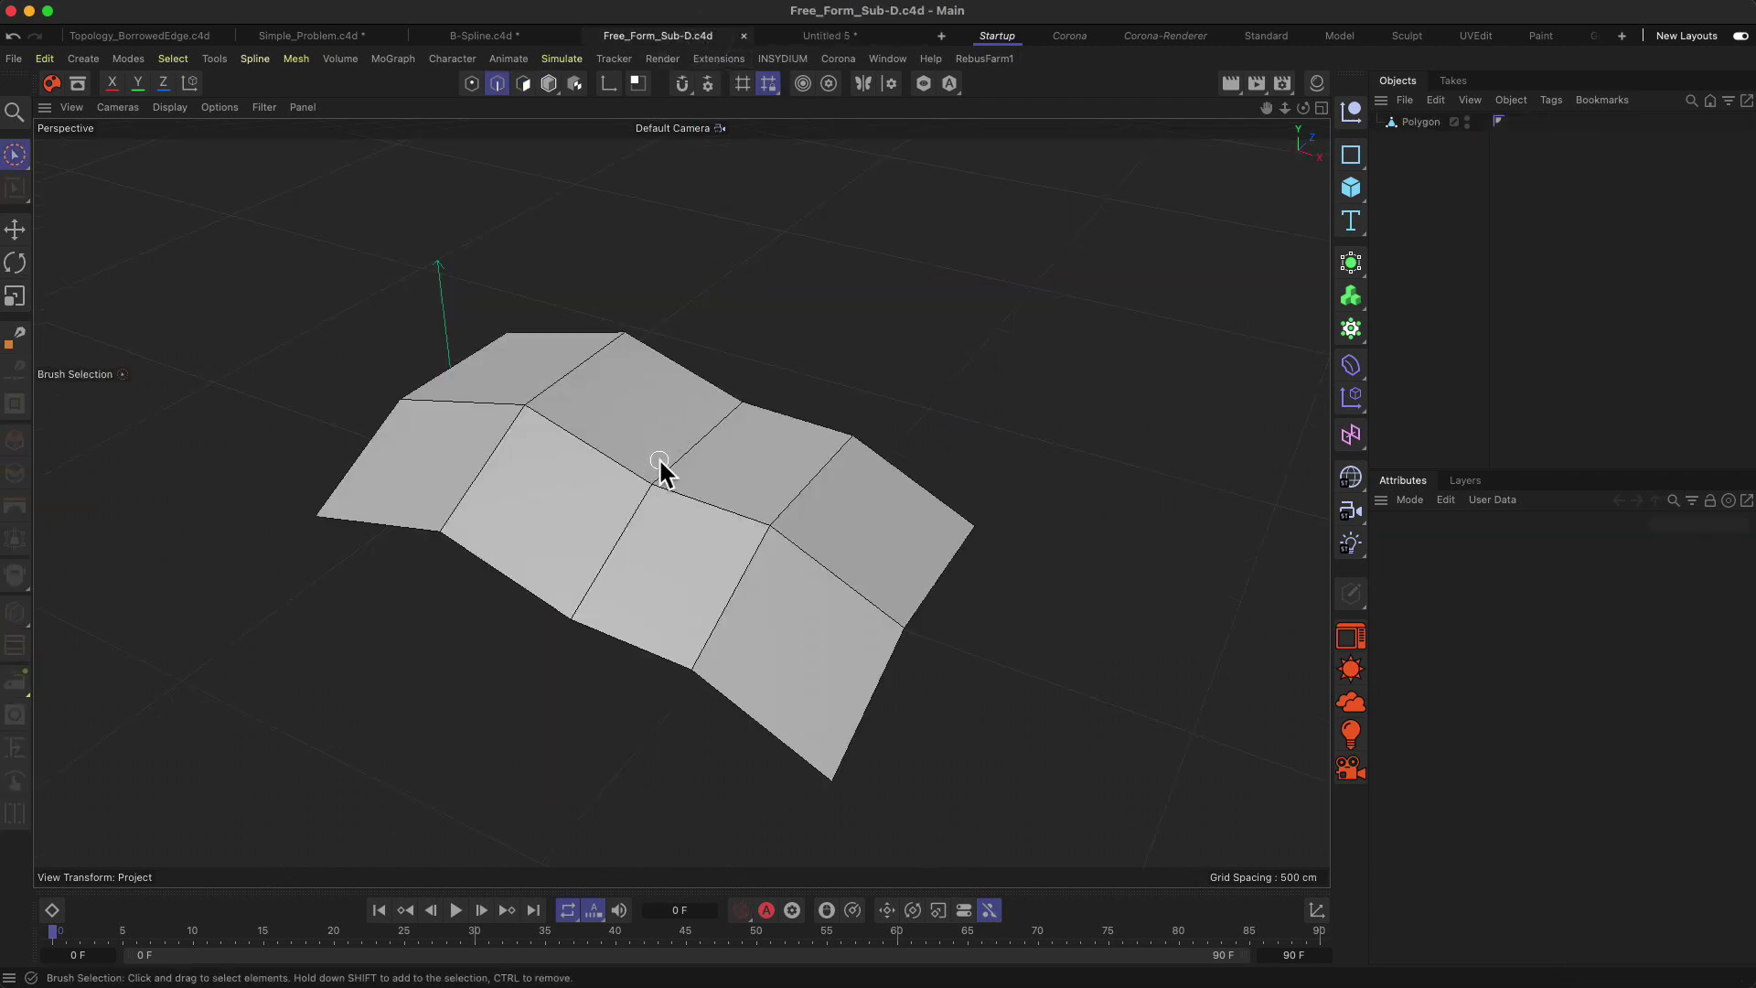
mouse_move(669, 461)
alt+mouse_down()
mouse_move(690, 499)
mouse_move(677, 480)
alt+mouse_up()
key(2)
alt+drag(615, 400, 560, 497)
key(1)
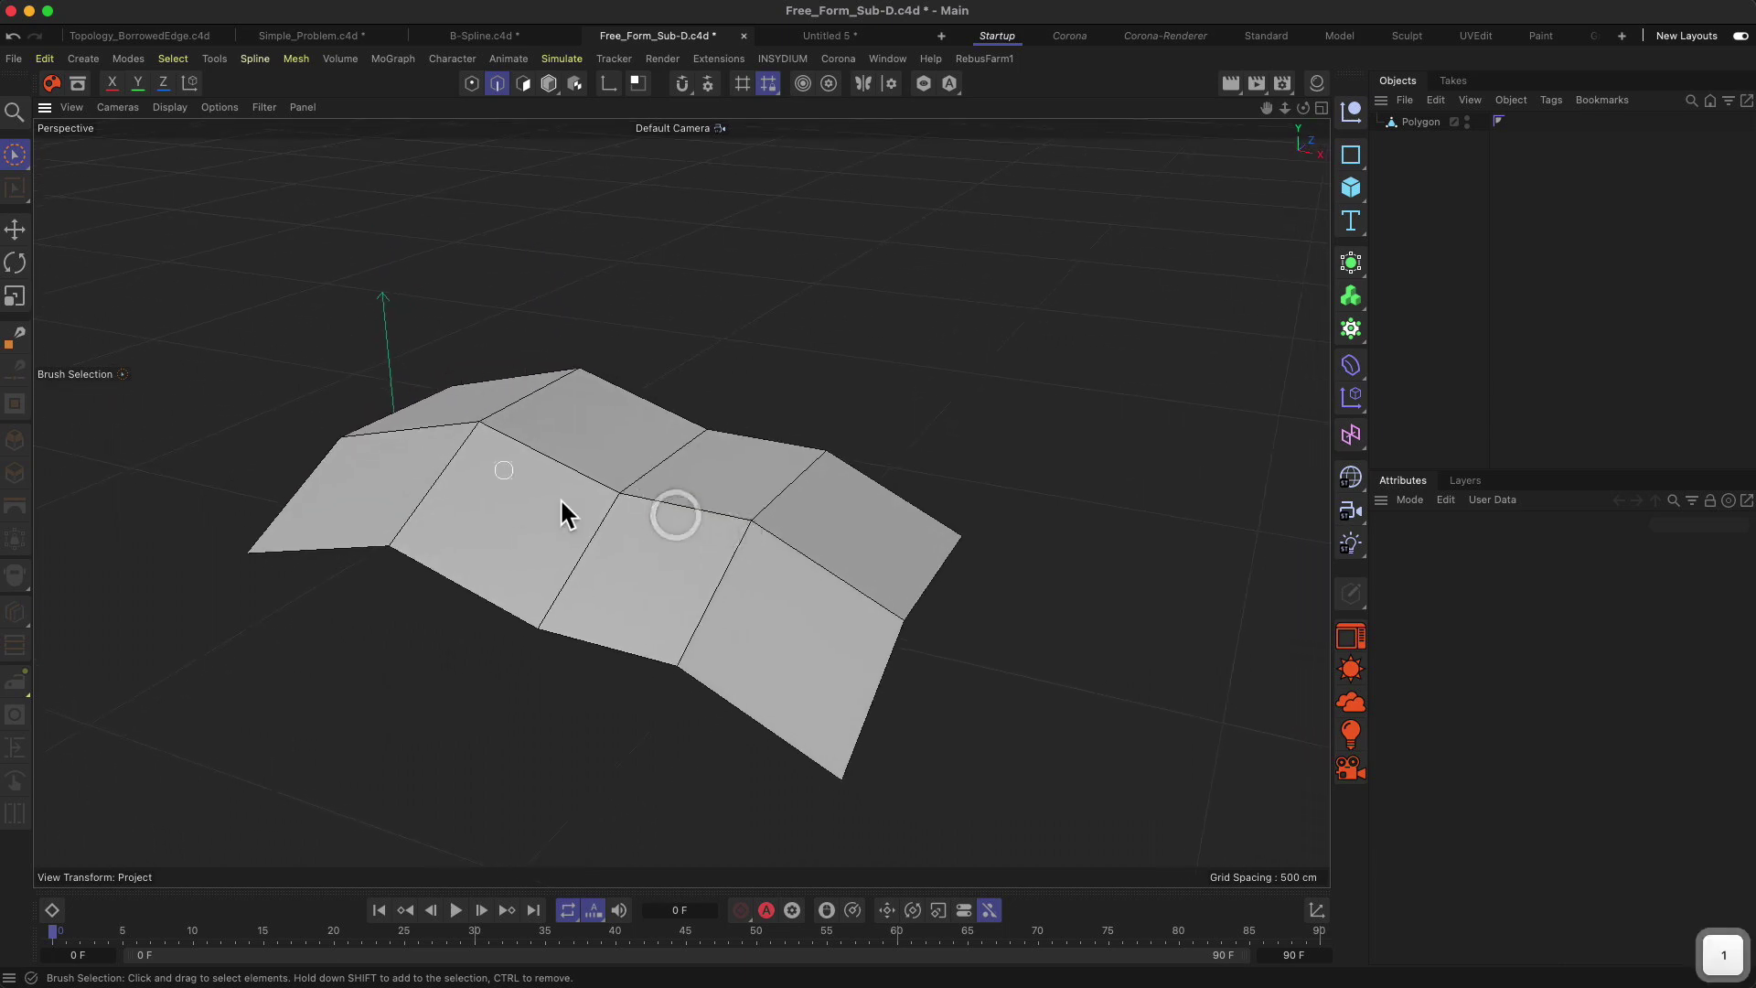
Wrap the Polygon in a Subdivision Surface, hide wireframe lines, then disable the smoothing.
click(1416, 121)
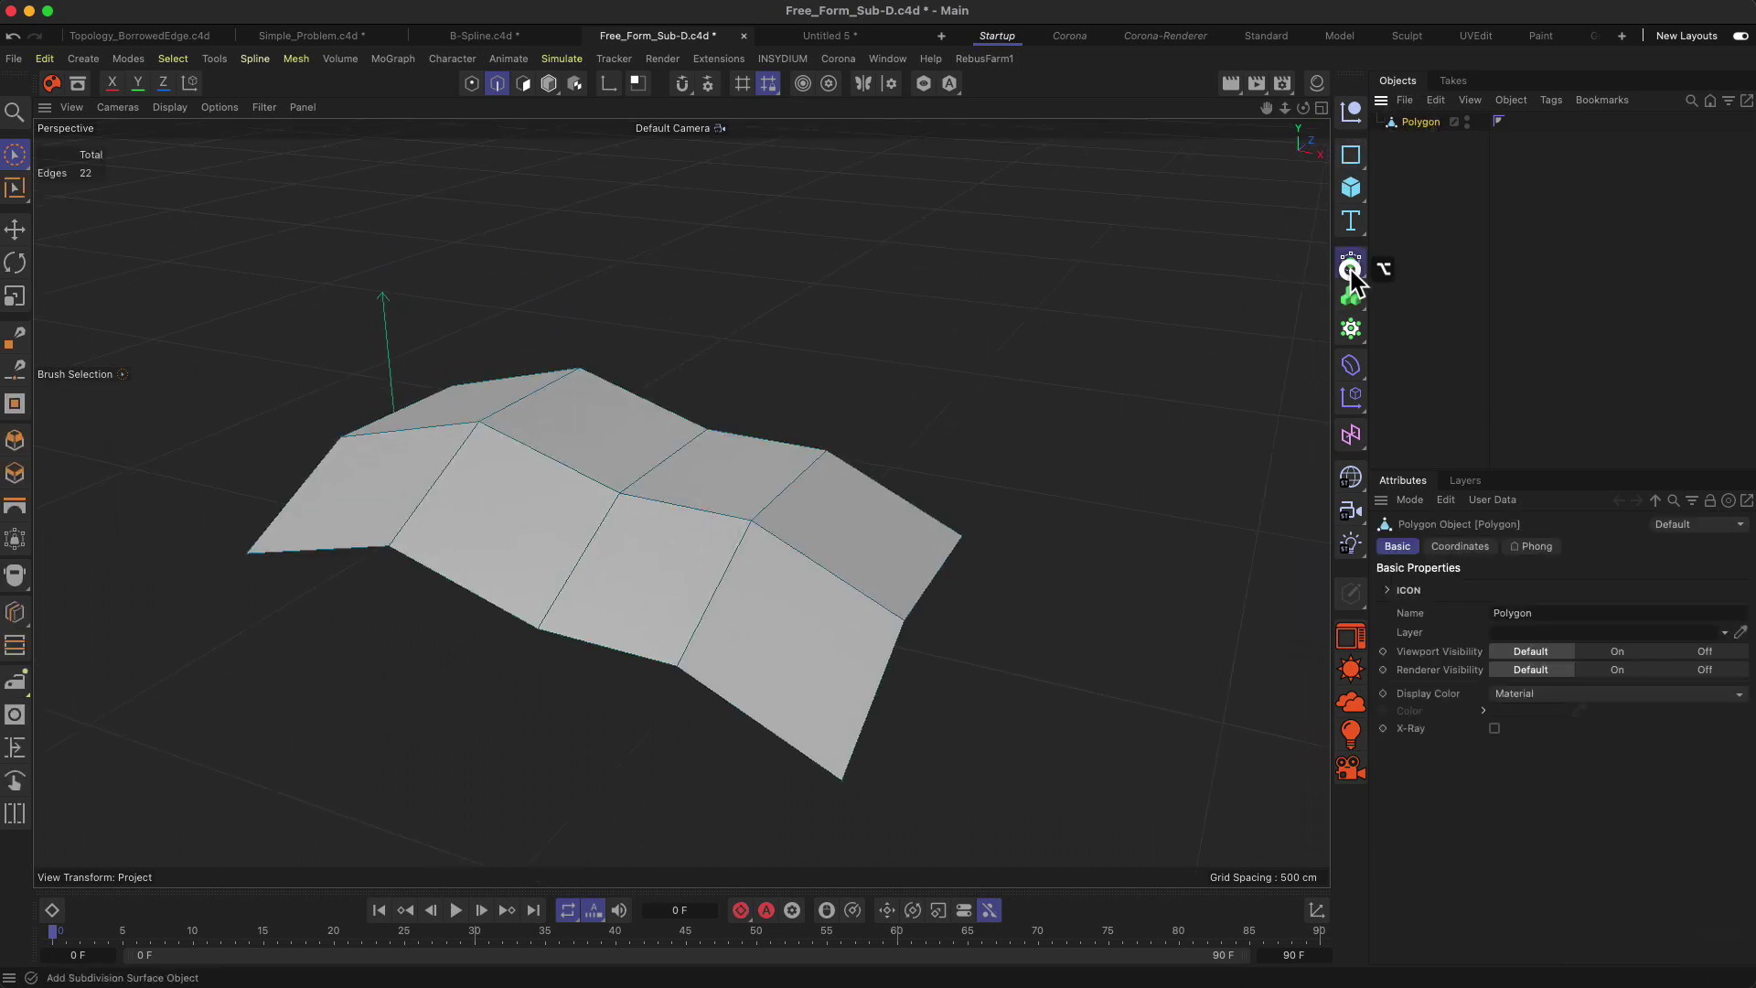
alt+click(1351, 263)
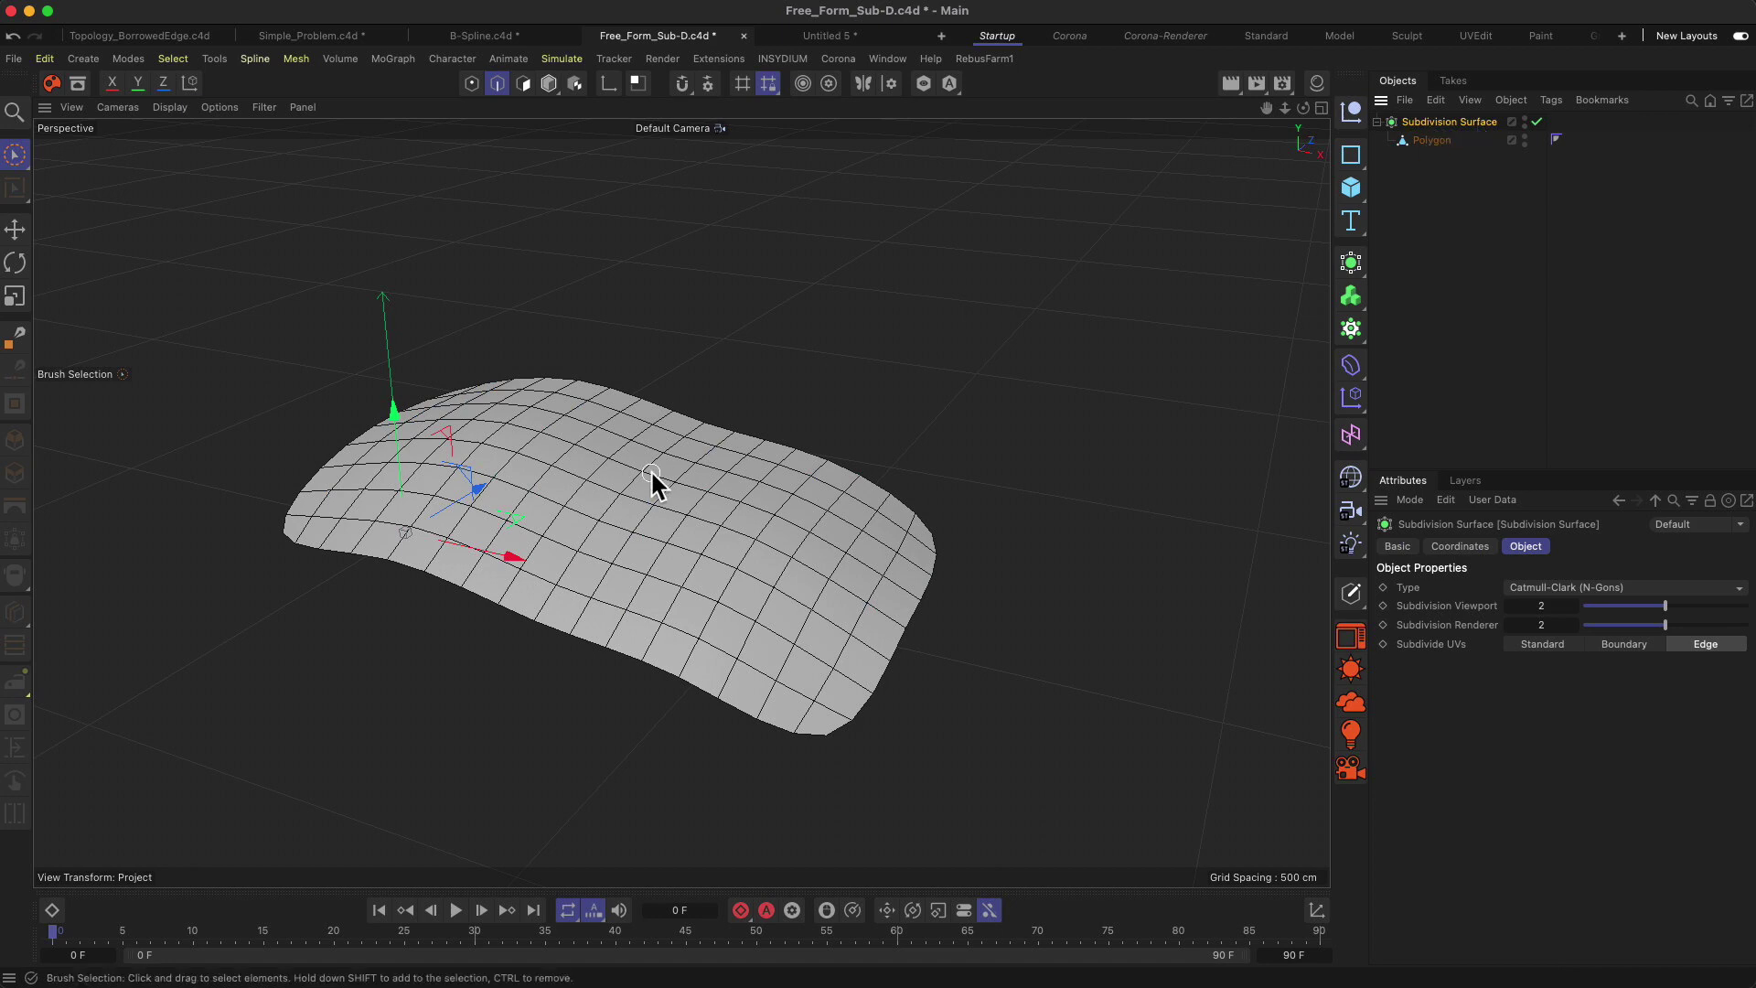
key(n)
key(a)
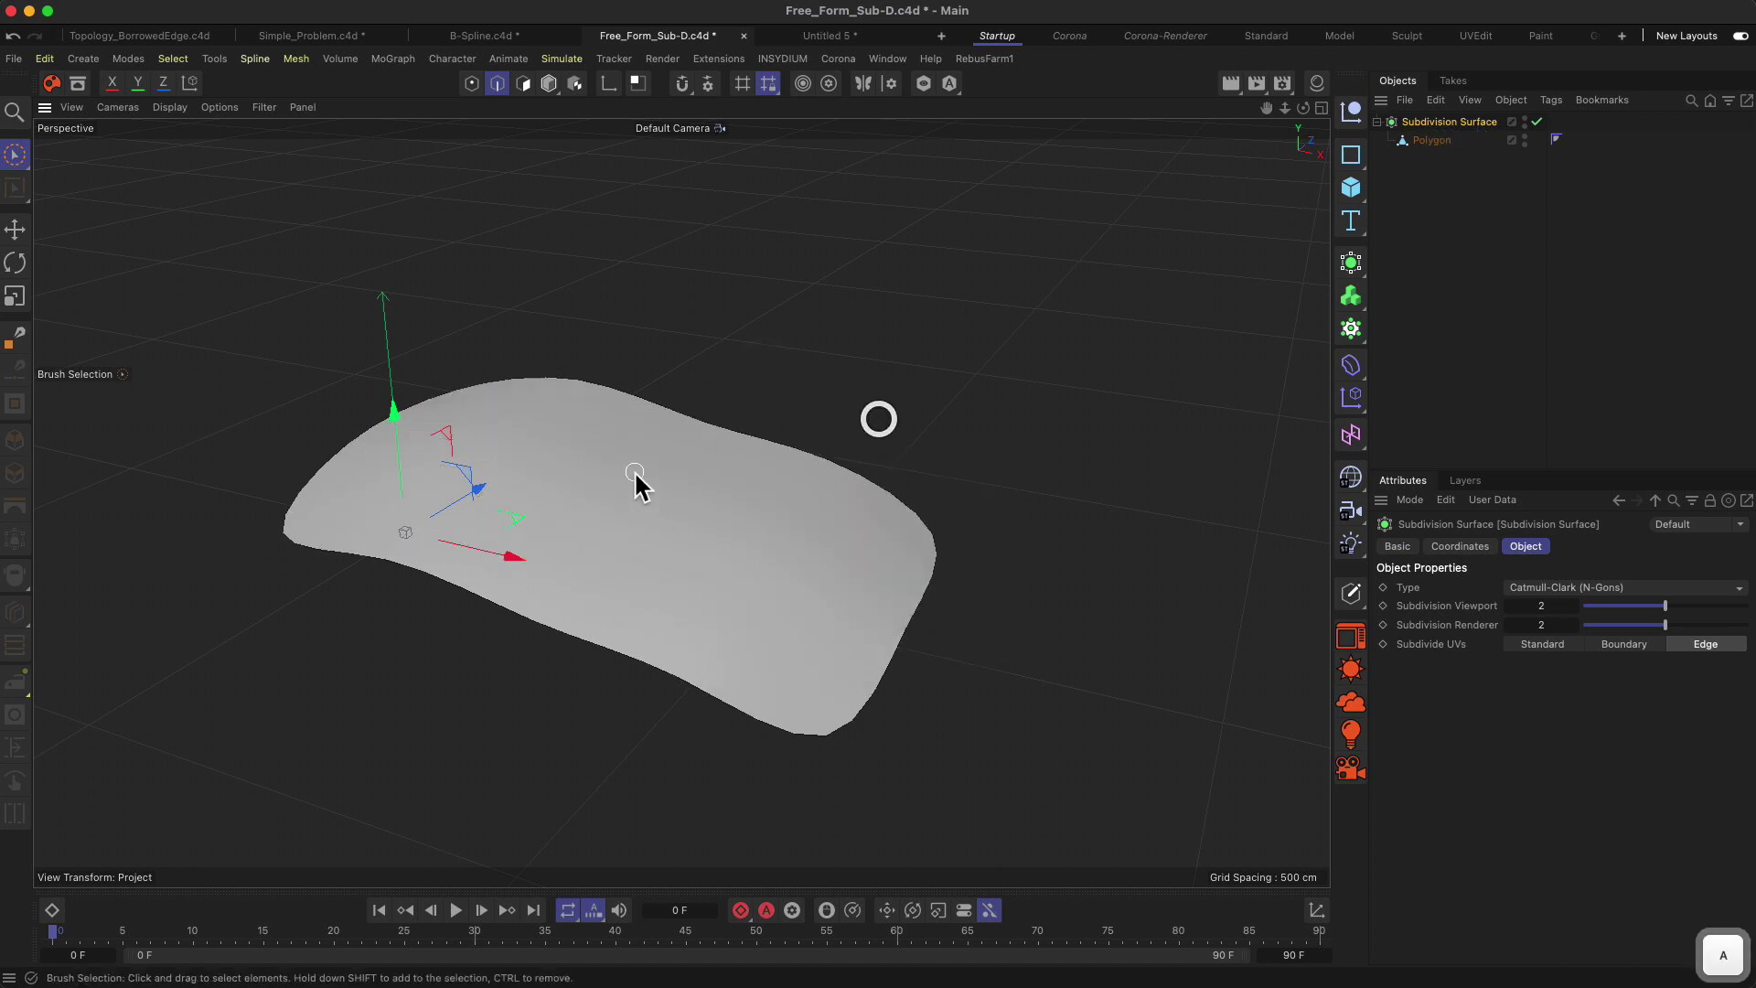
alt+drag(632, 483, 713, 502)
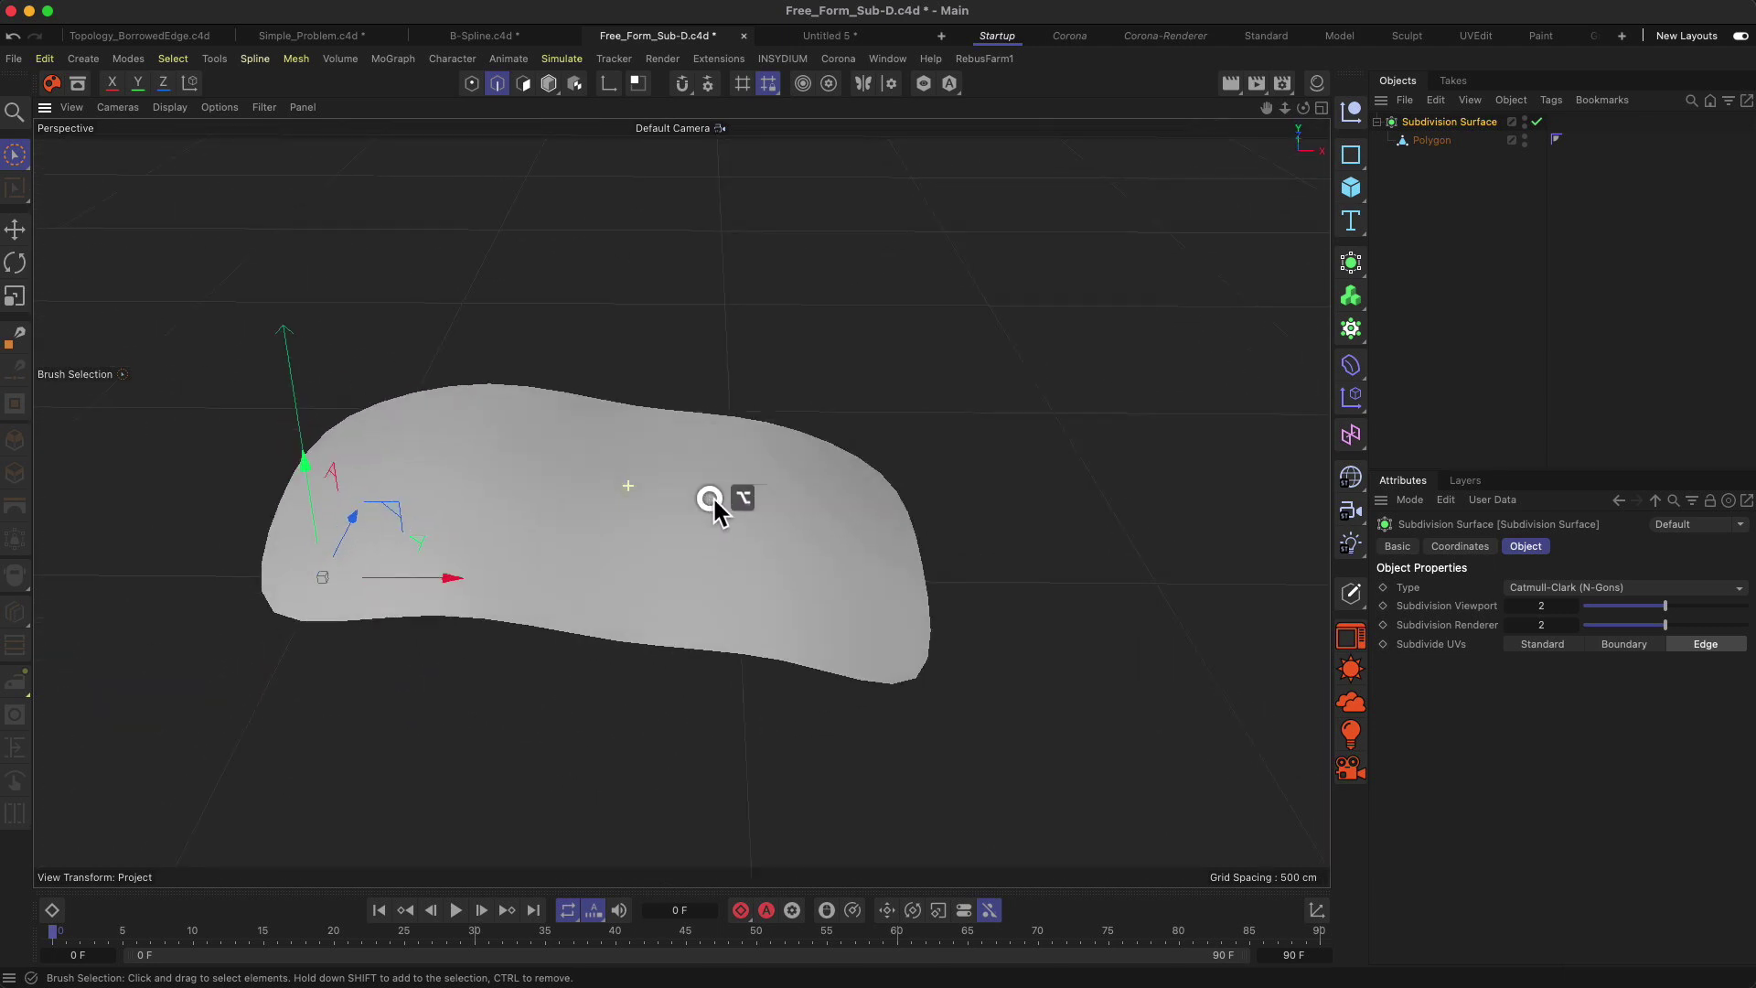
key(q)
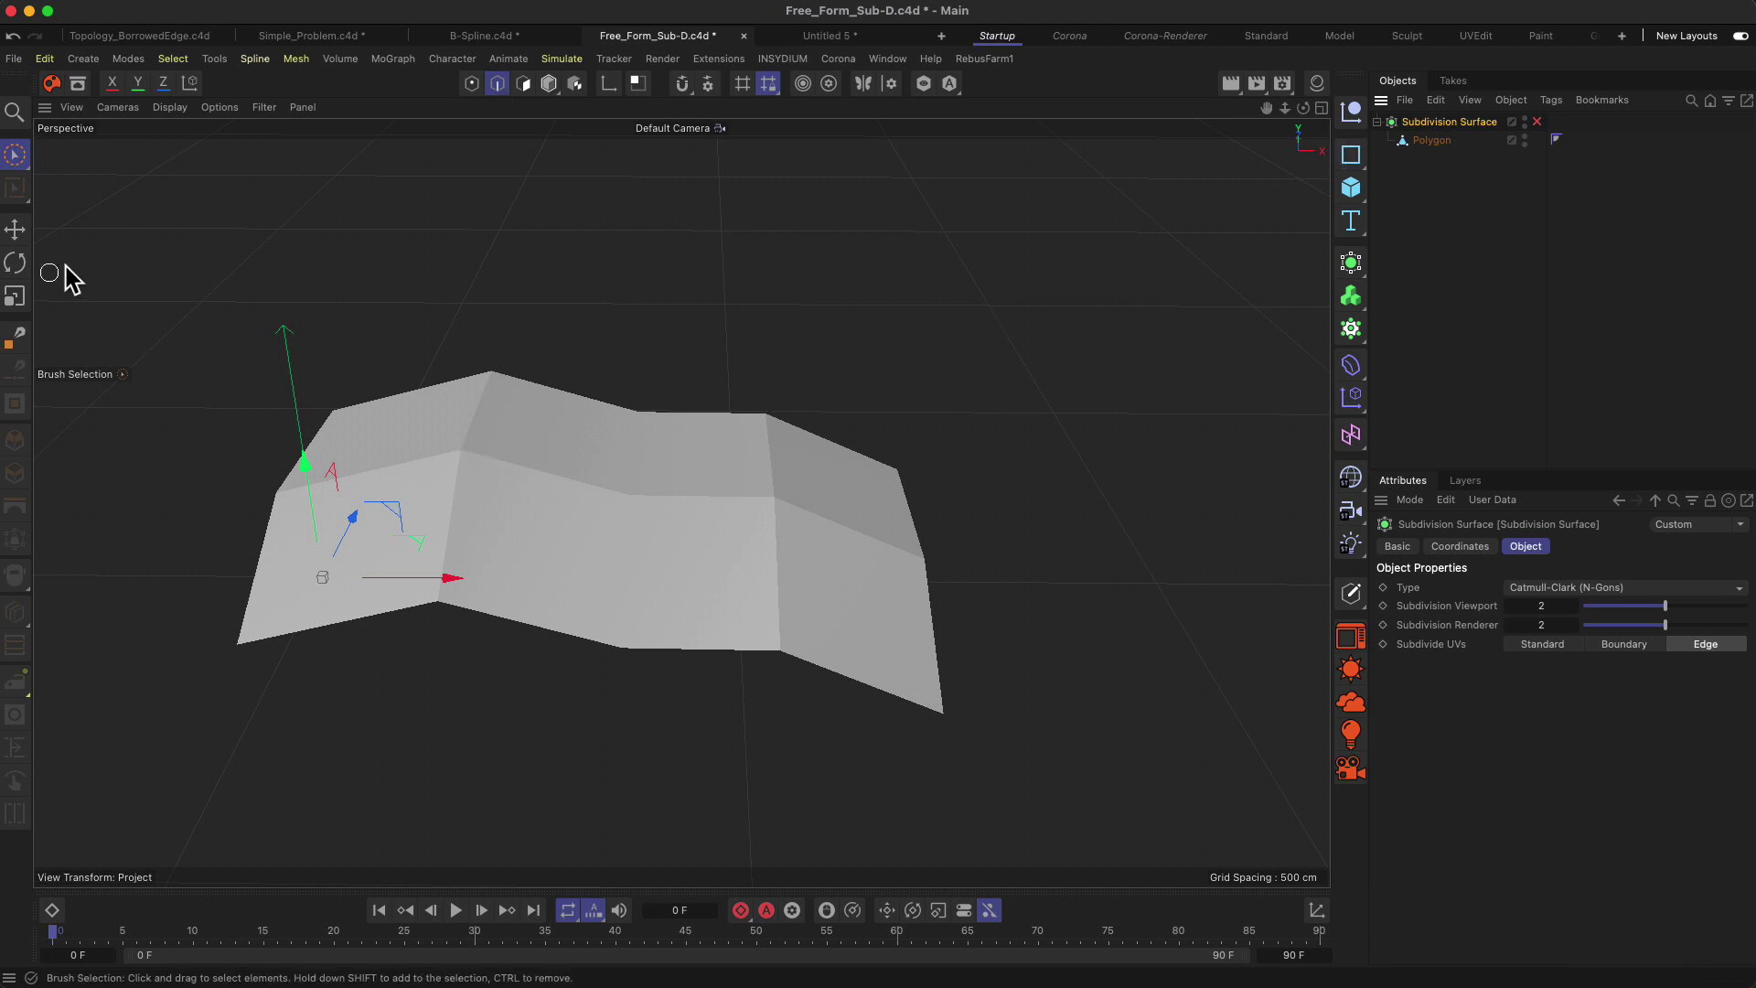
Switch the viewport to Gouraud Shading (Lines) to show the sheet's polygon edges.
alt+drag(486, 495, 474, 514)
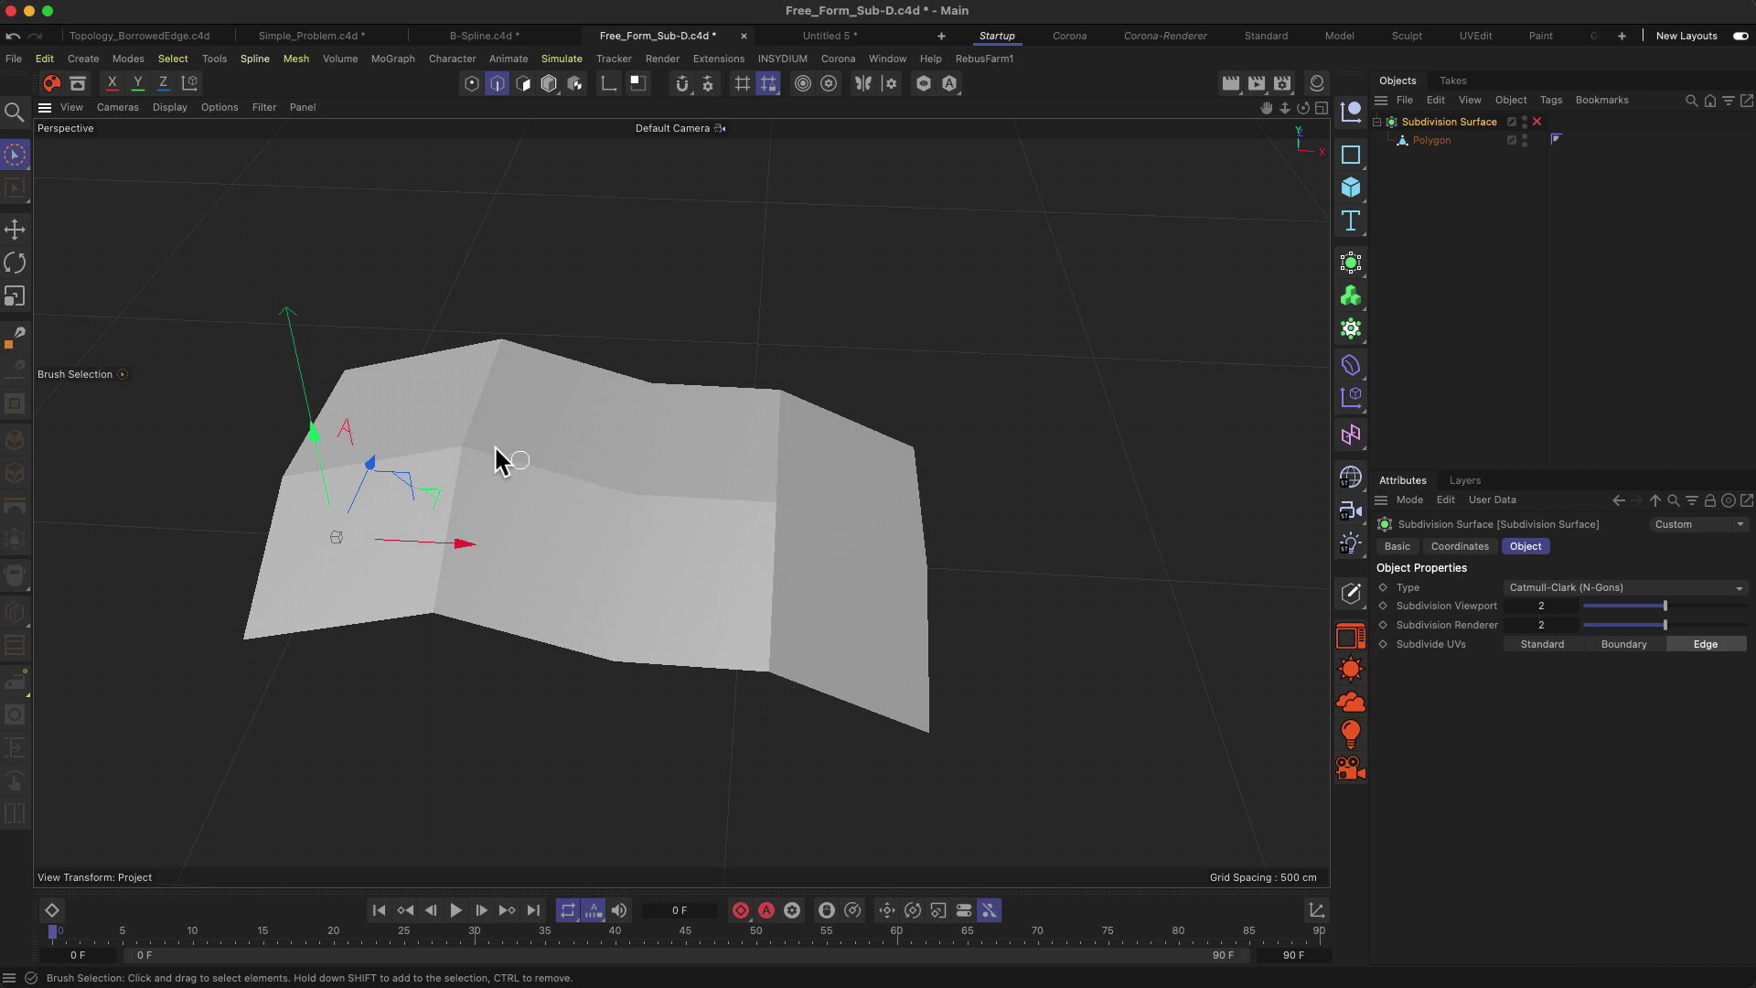
drag(1304, 108, 1306, 108)
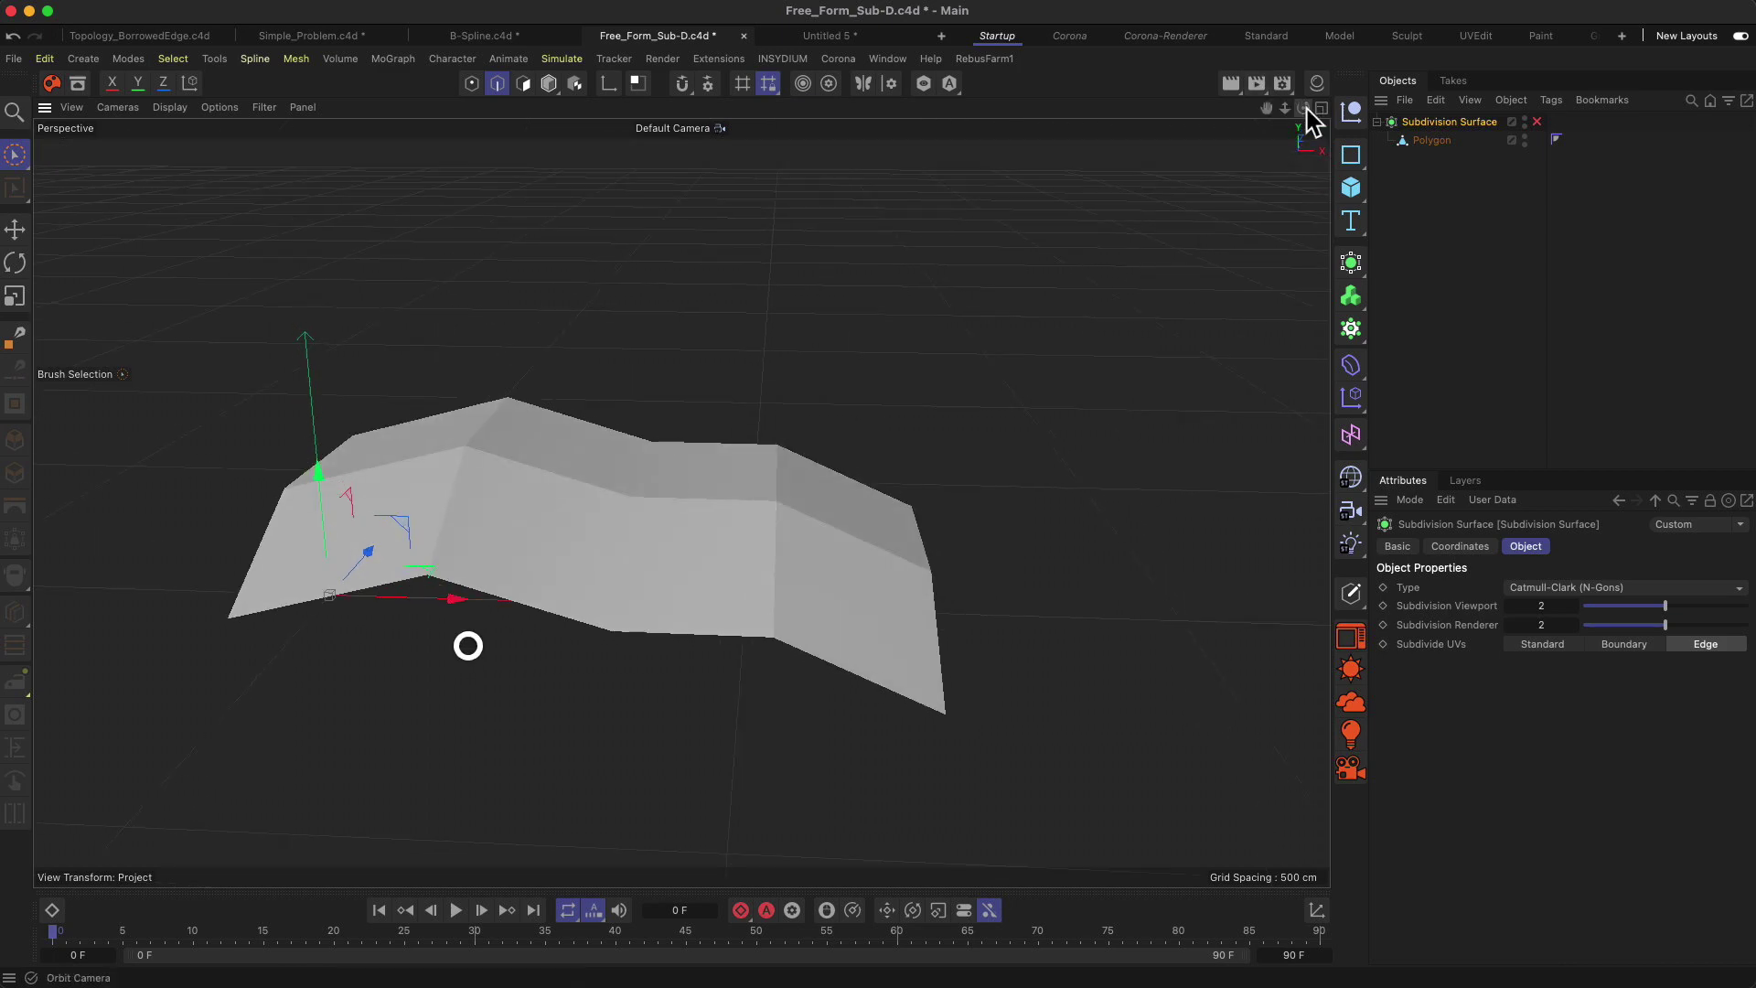
key(b)
scroll(650, 494, up, 5)
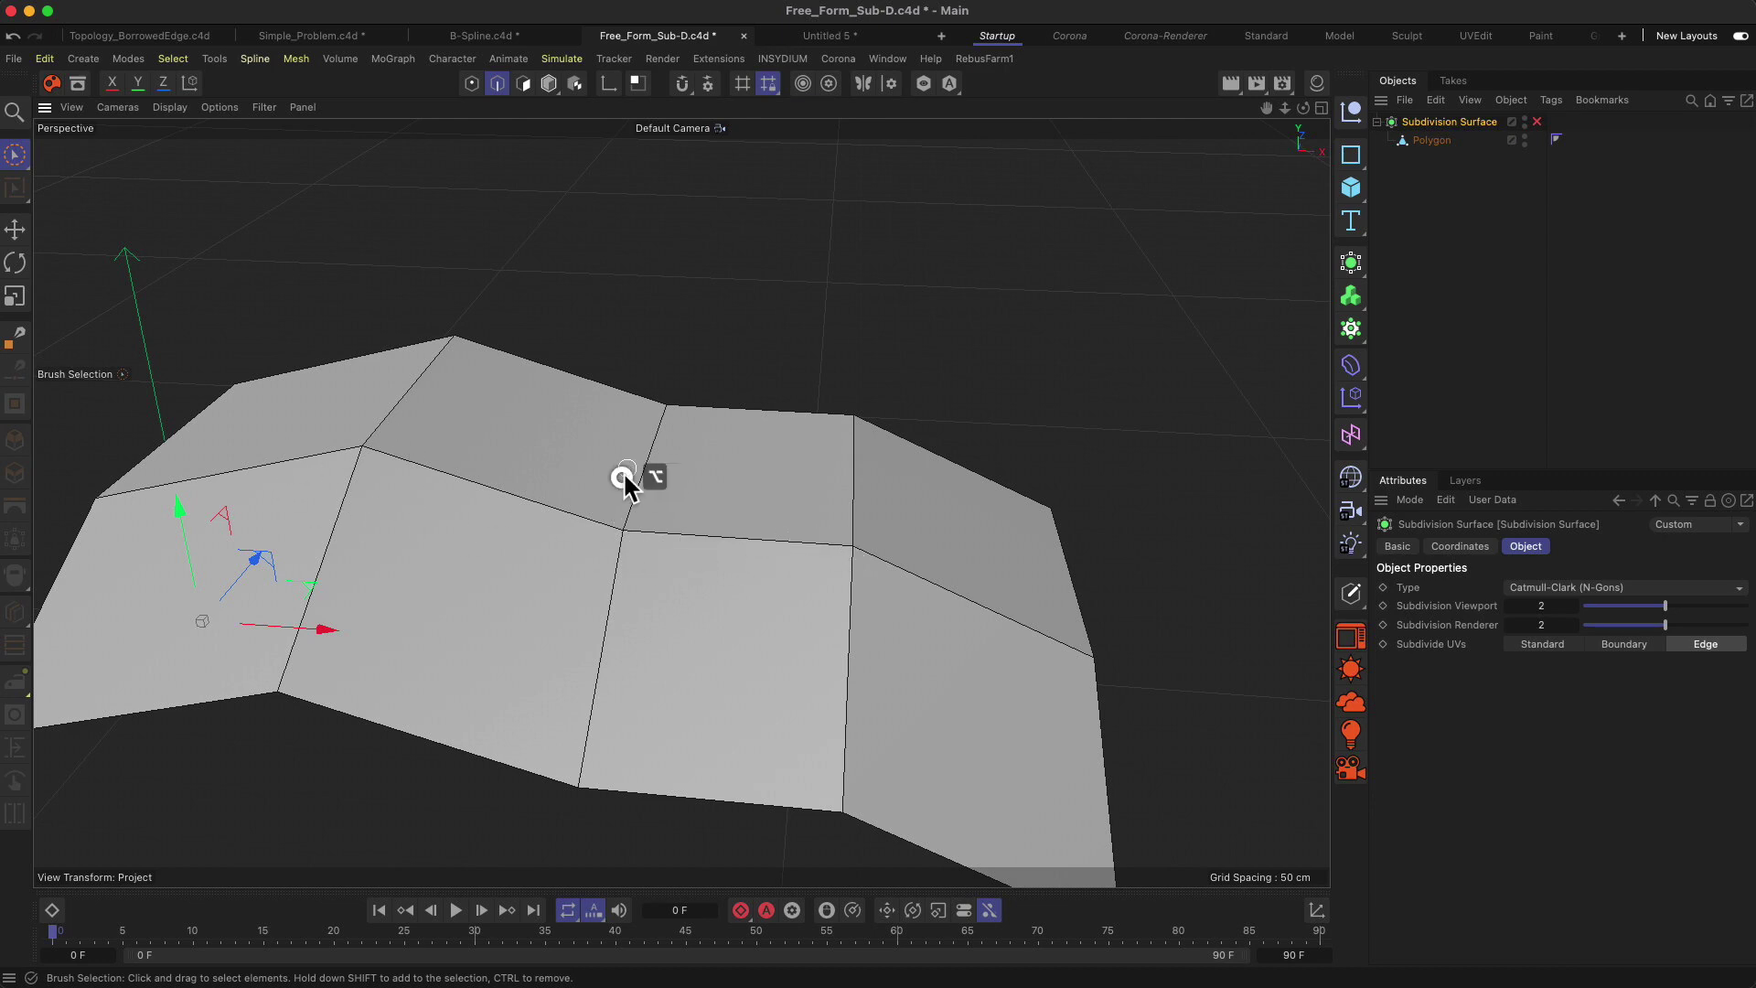
scroll(623, 470, down, 5)
Select the Polygon object and activate the Bevel tool with M~S.
click(1427, 140)
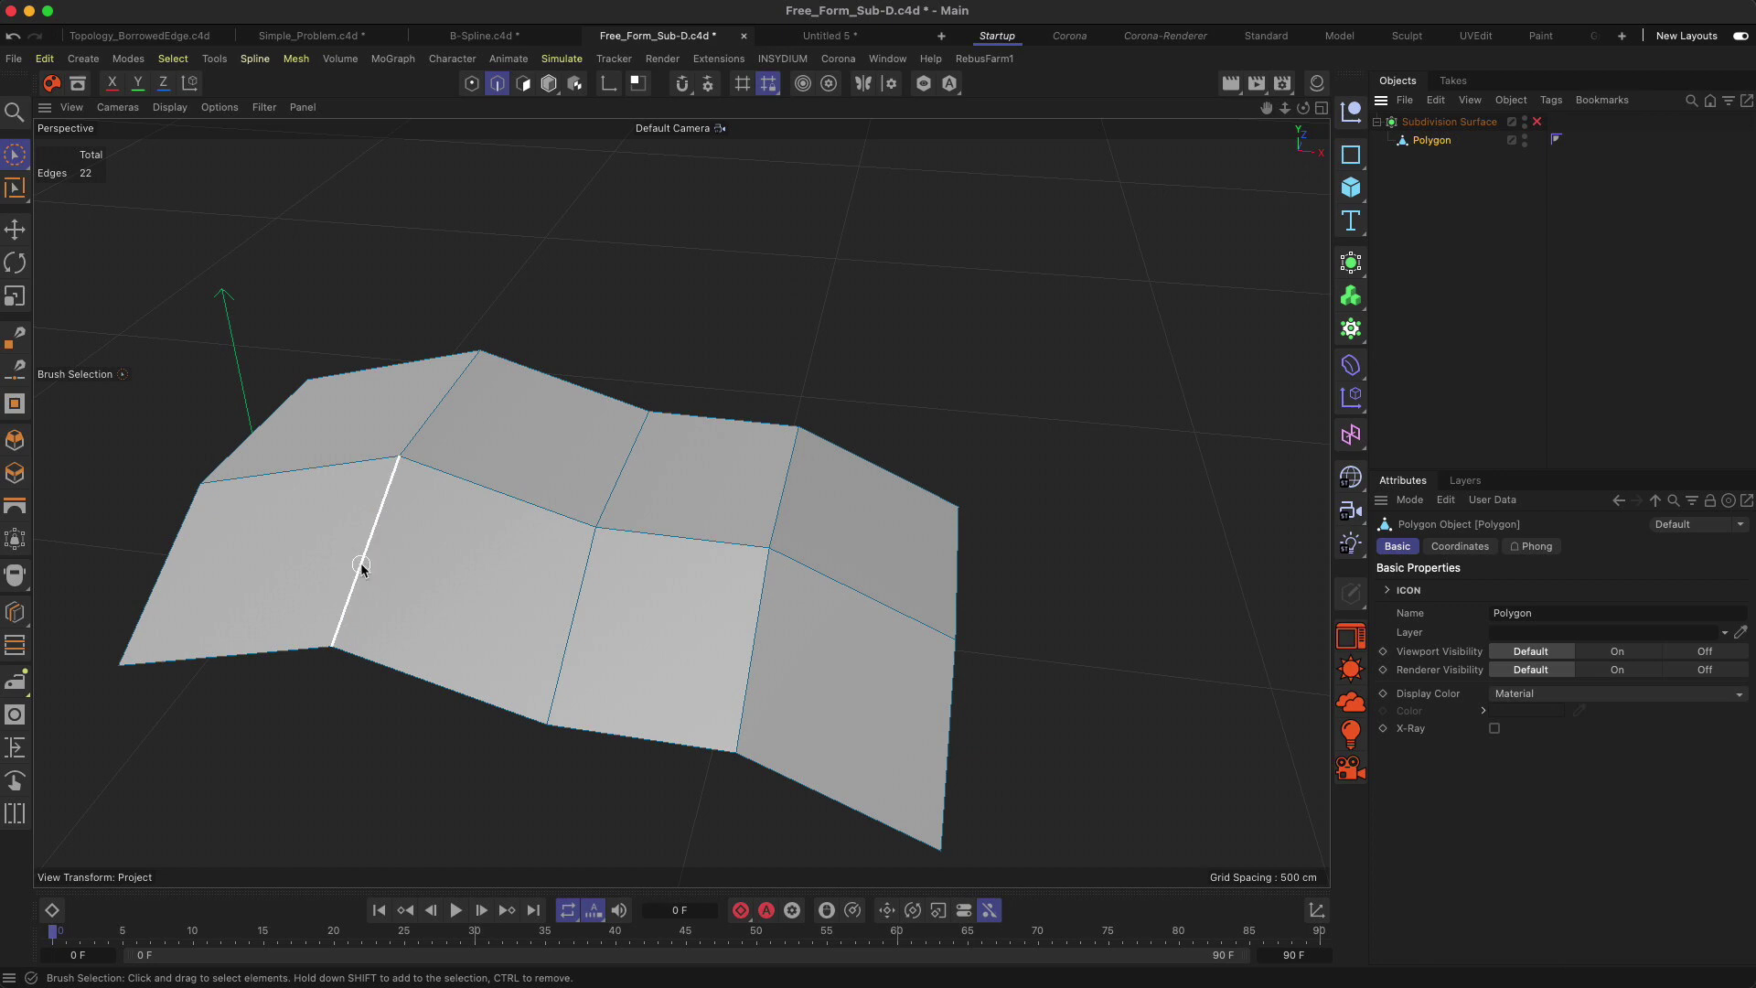
key(m)
key(s)
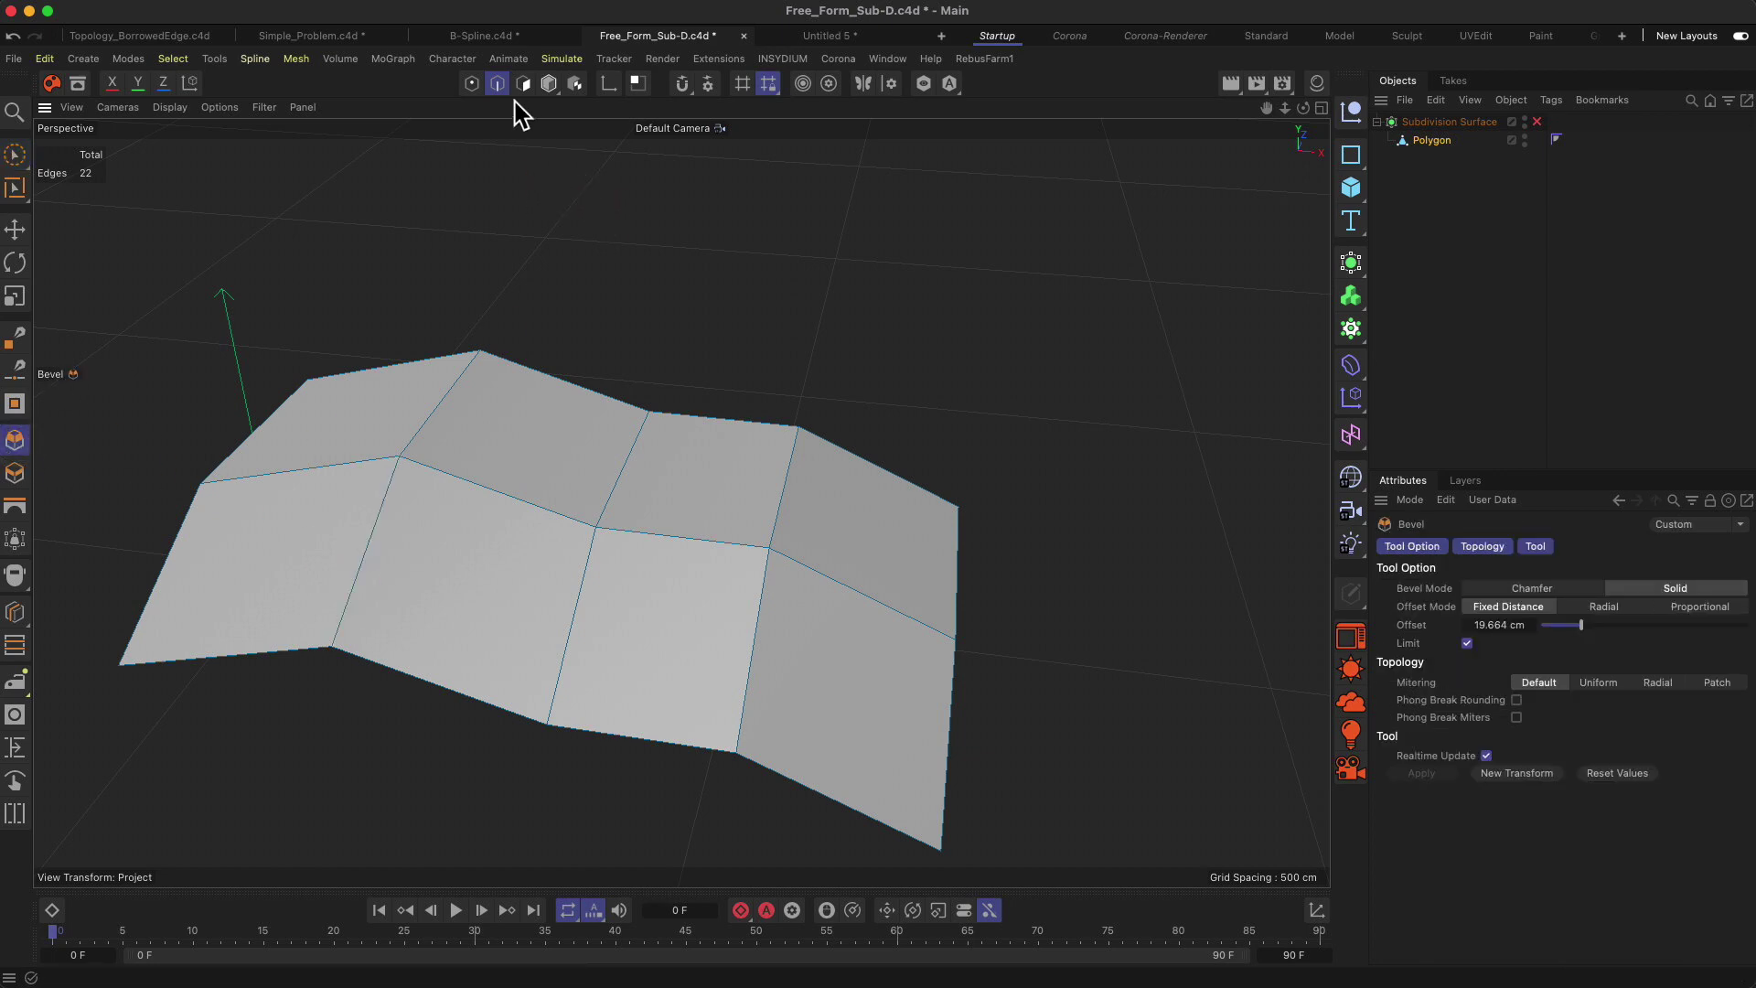
In Solid mode, bevel the left fold edge, then the right vertical edge into a tighter pair.
click(1674, 589)
key(super+z)
click(374, 519)
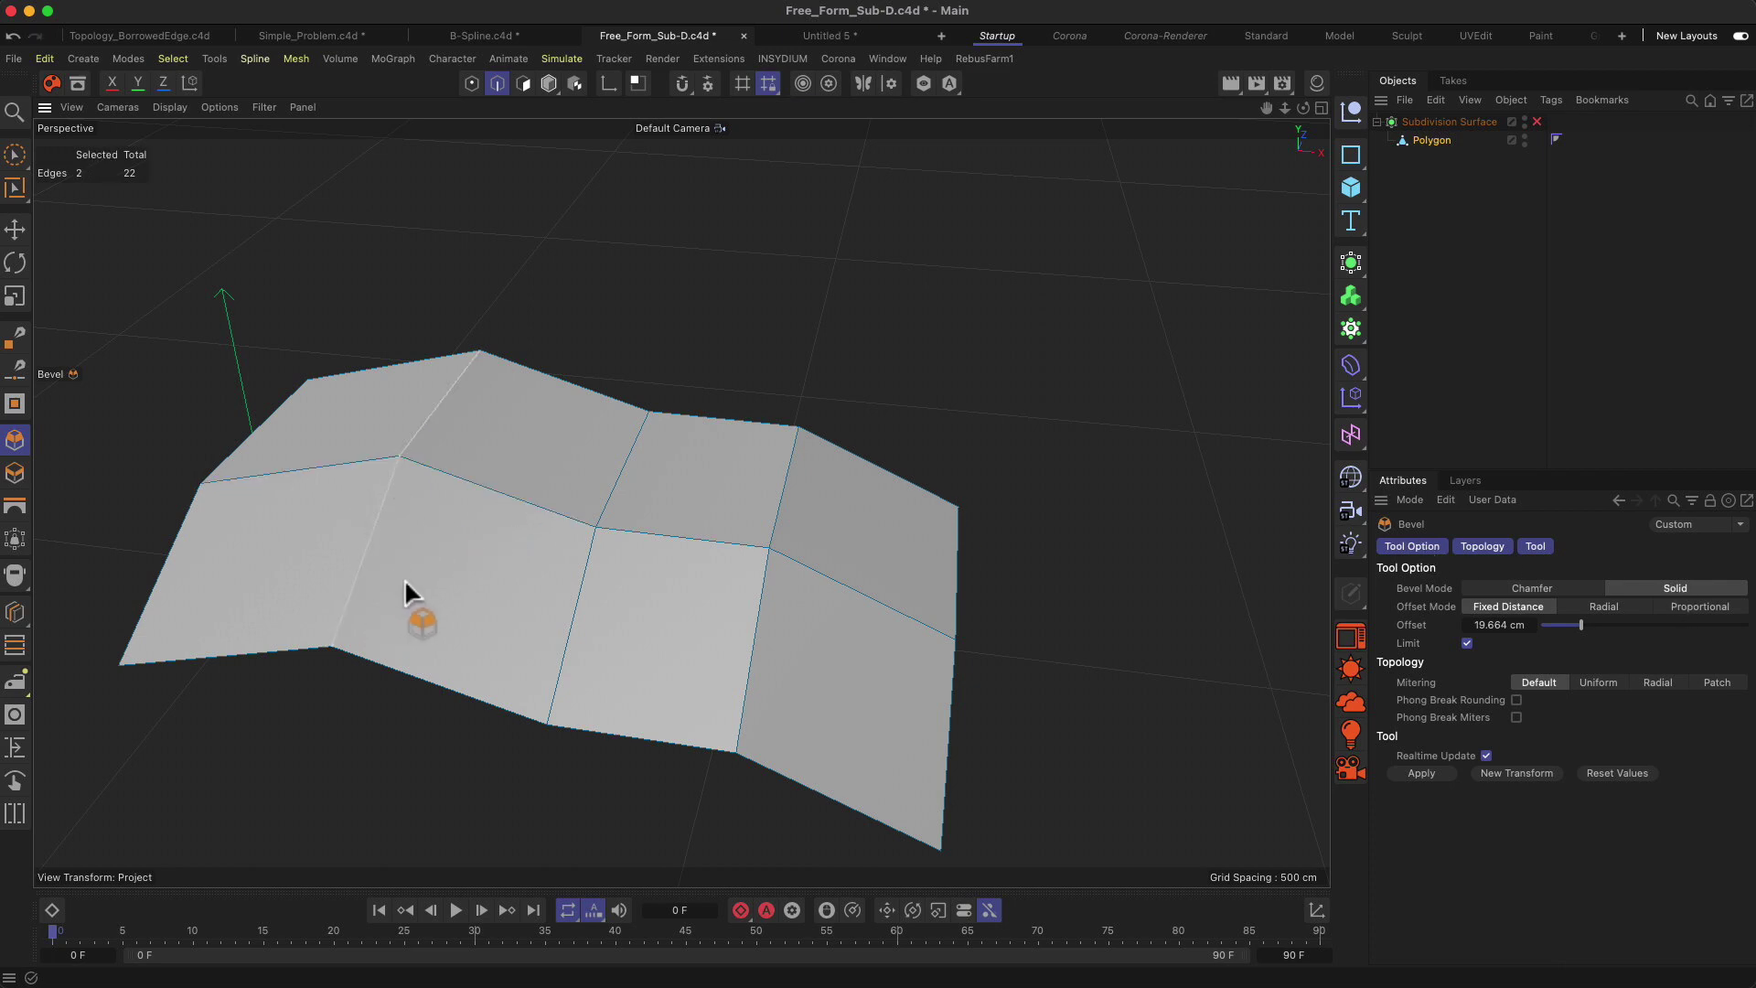
drag(404, 578, 714, 702)
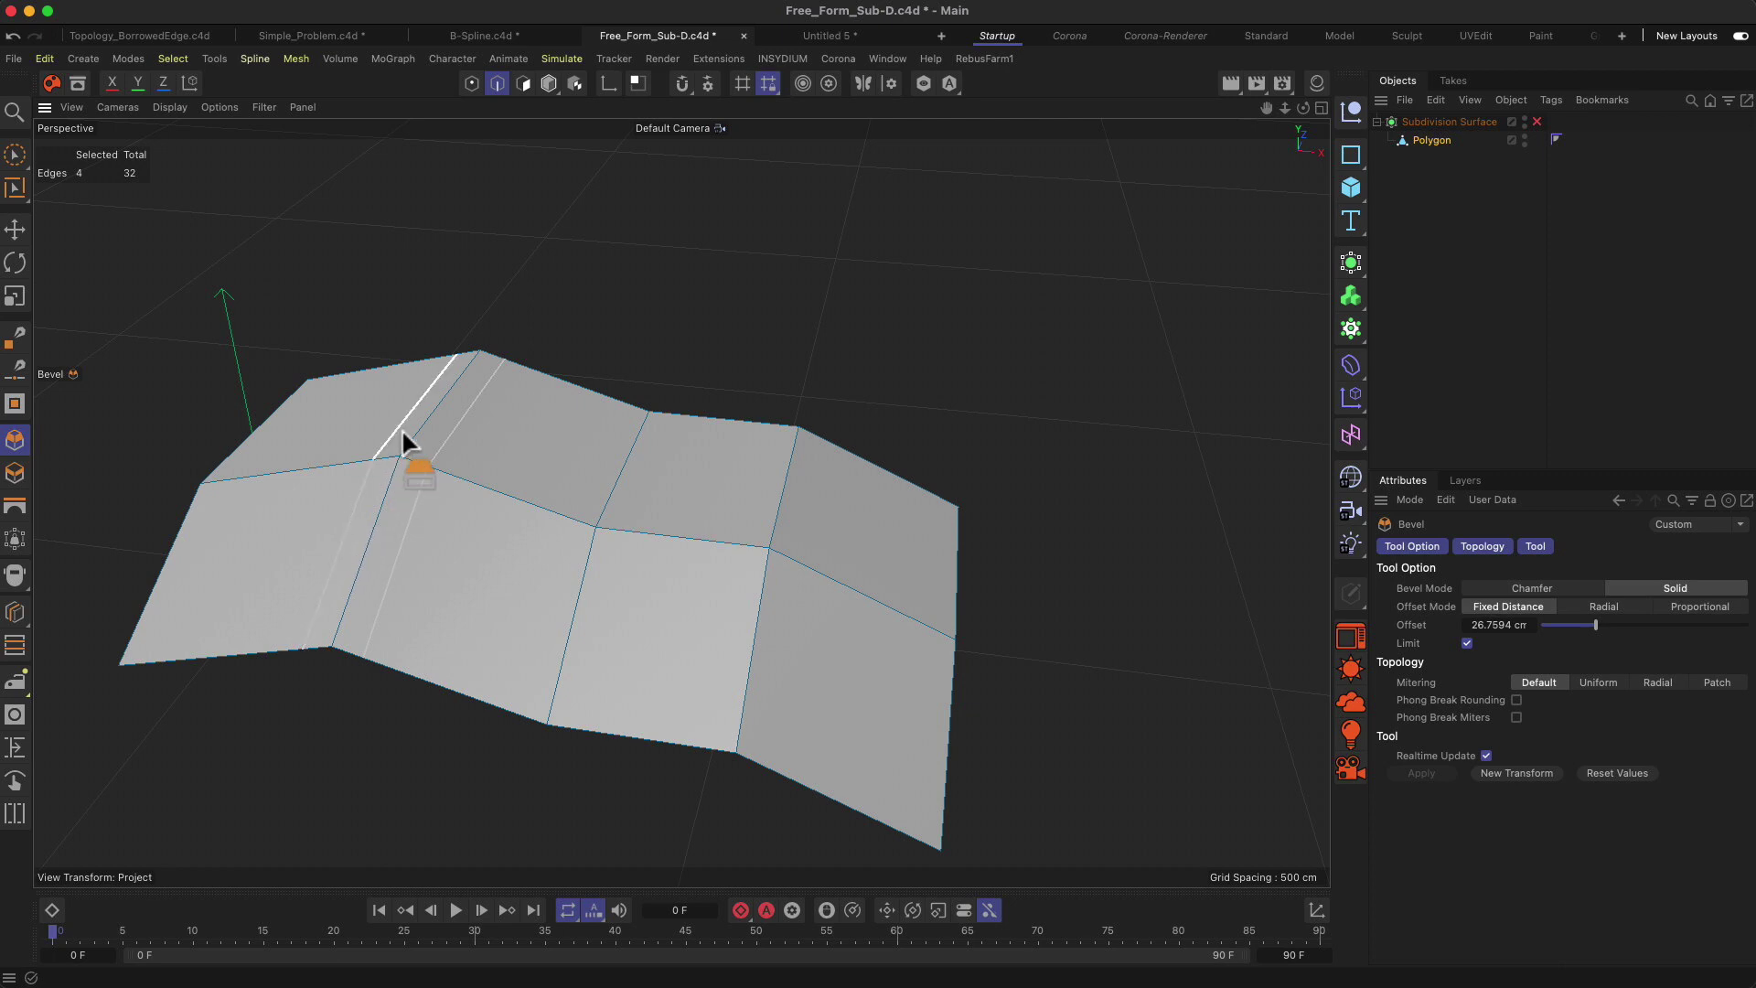
click(754, 610)
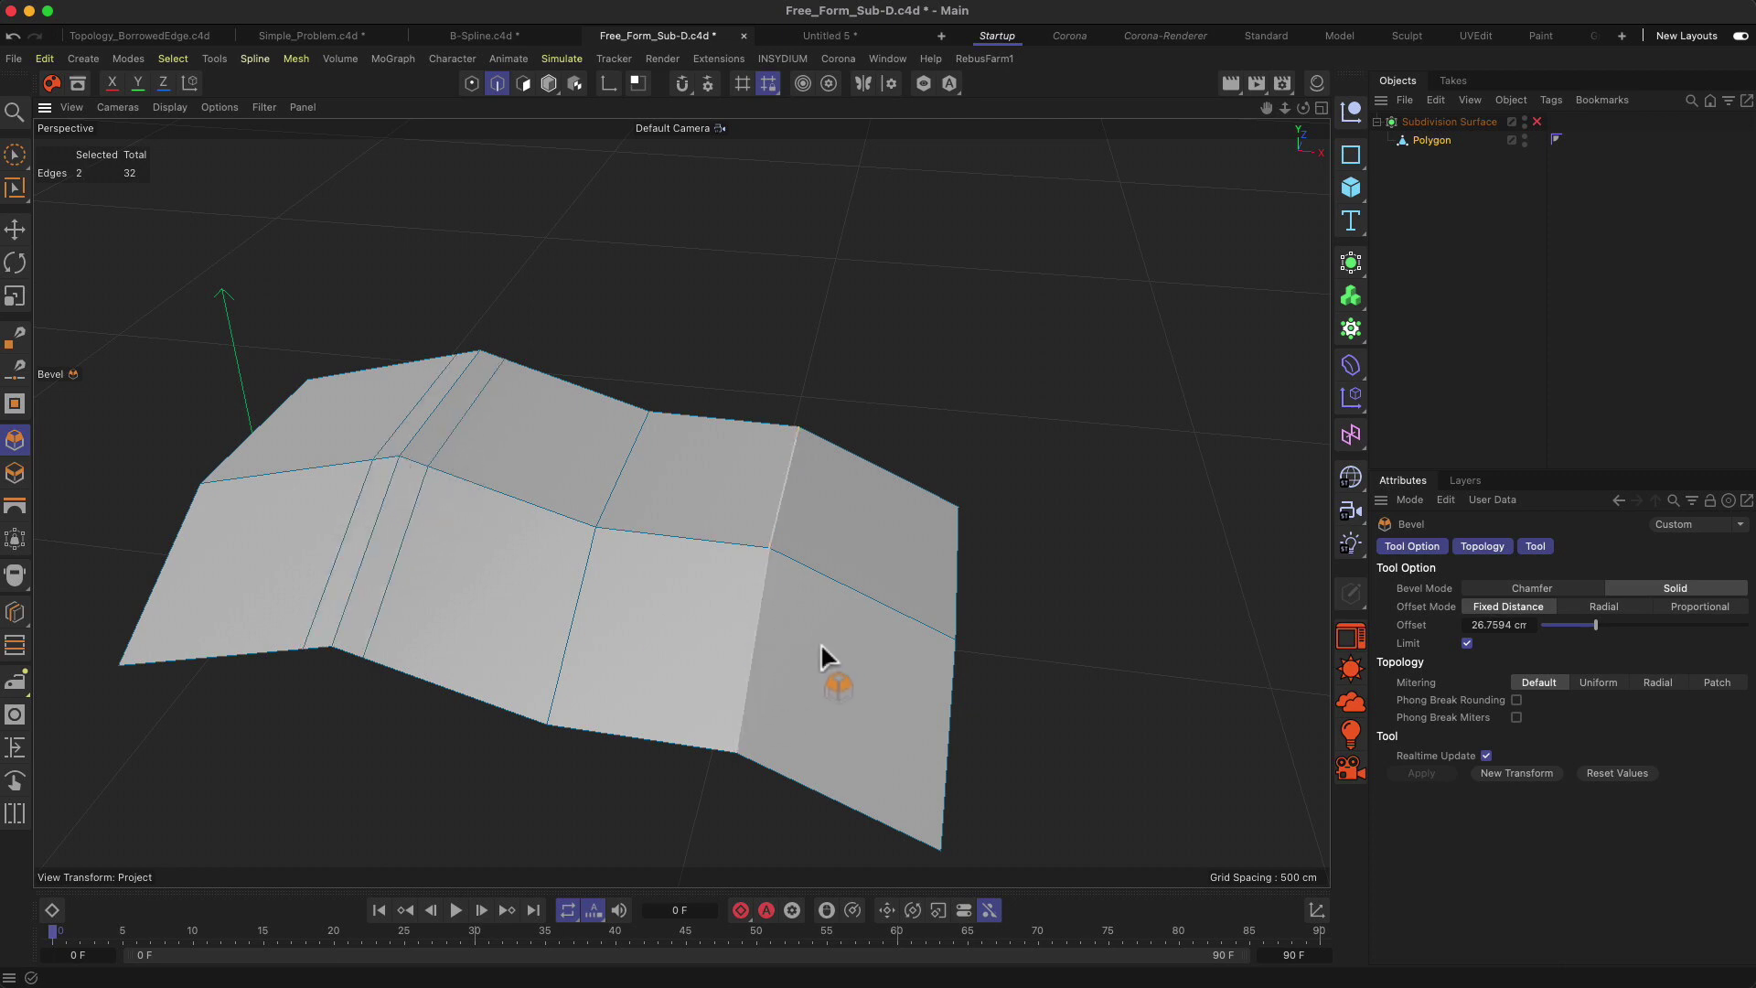
drag(798, 642, 529, 696)
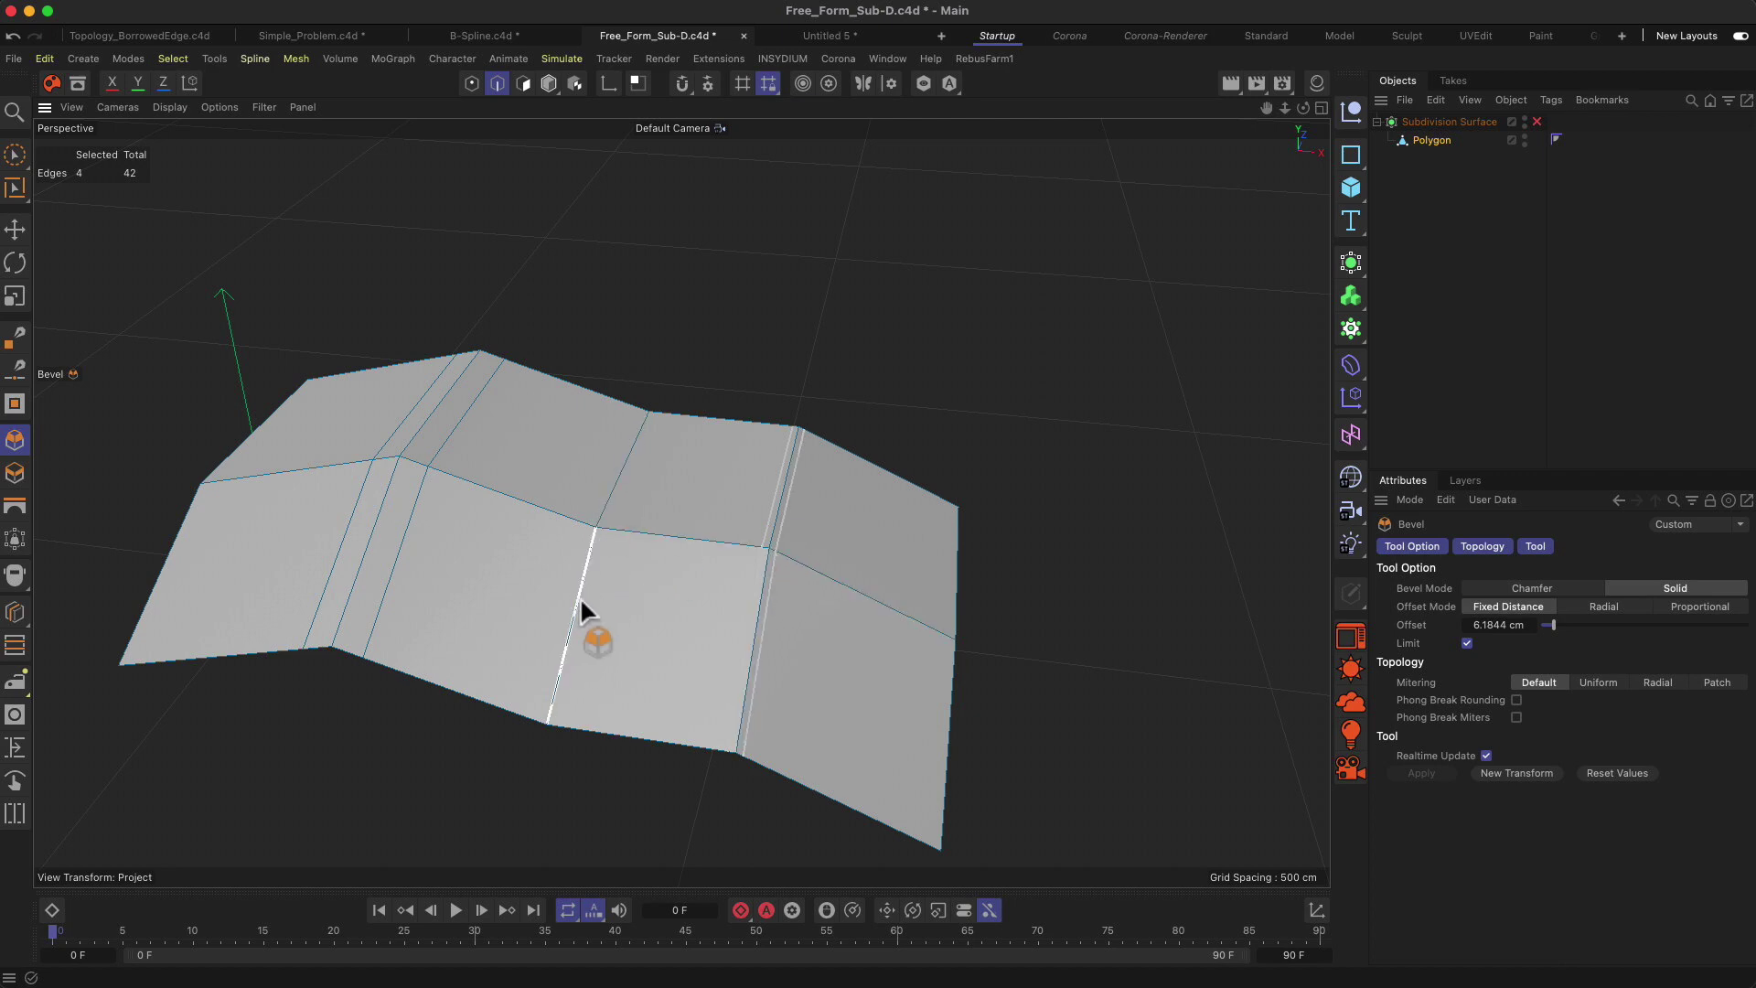
Re-enable the Subdivision Surface, return to brush selection and hide the wireframe lines.
click(1538, 122)
click(1450, 123)
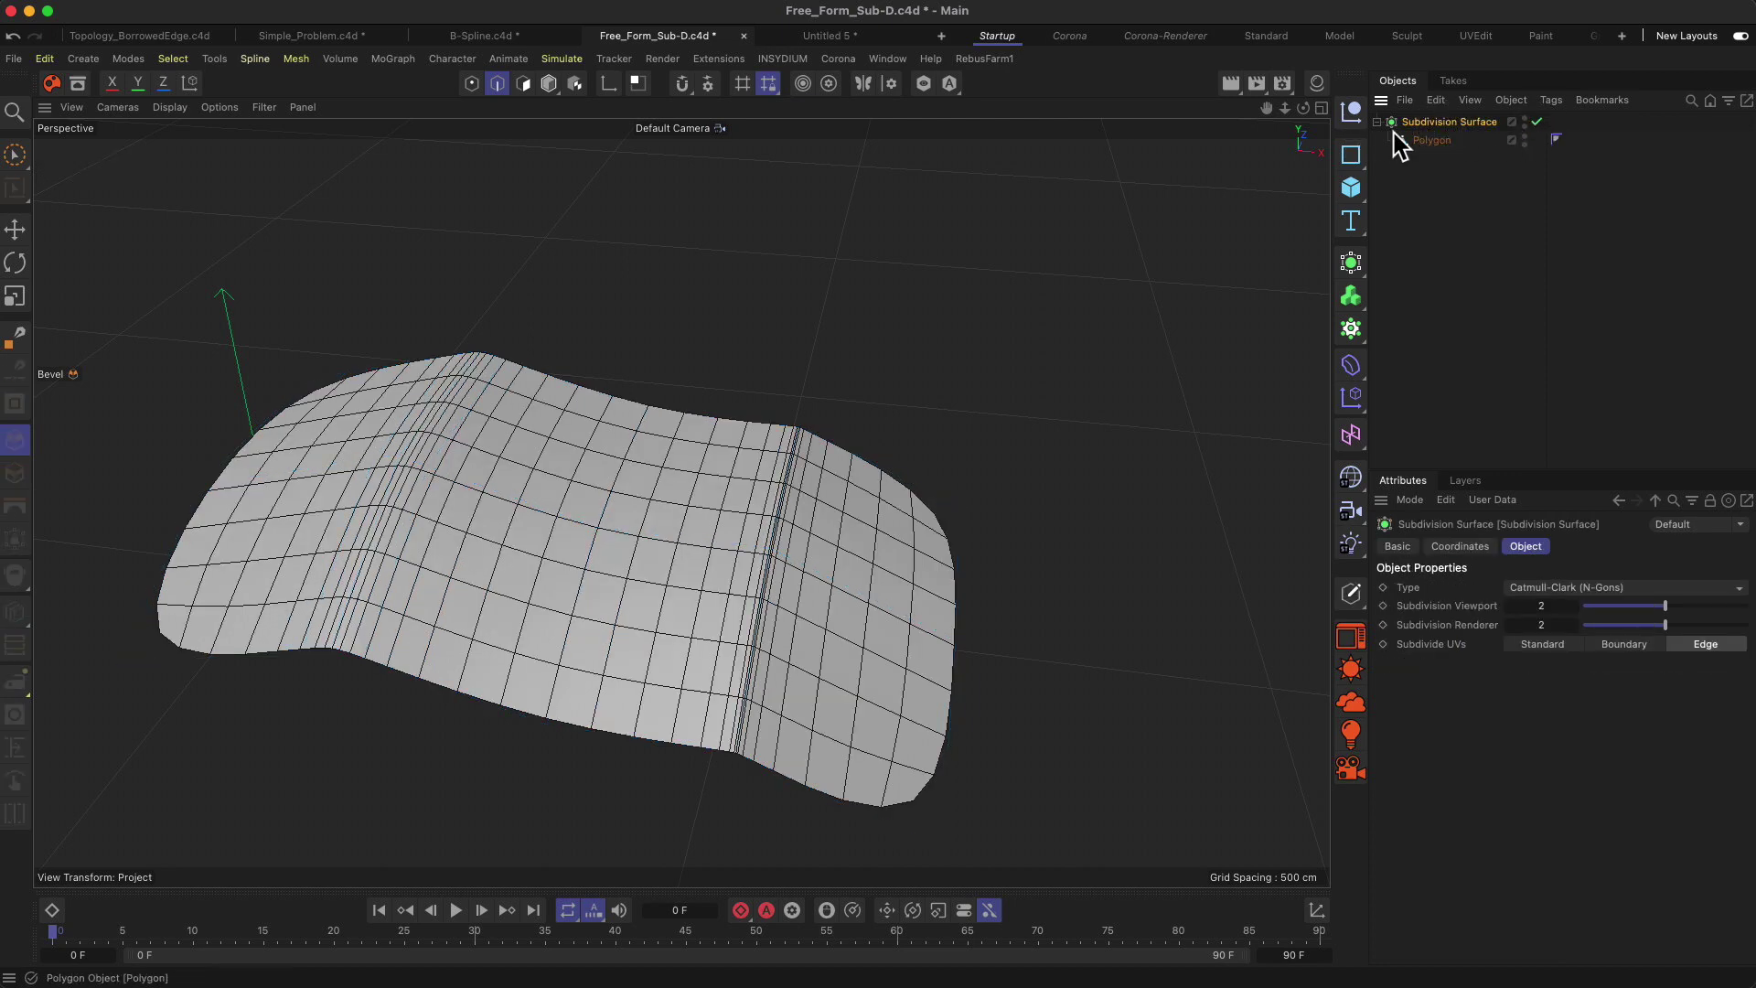
click(16, 157)
key(n)
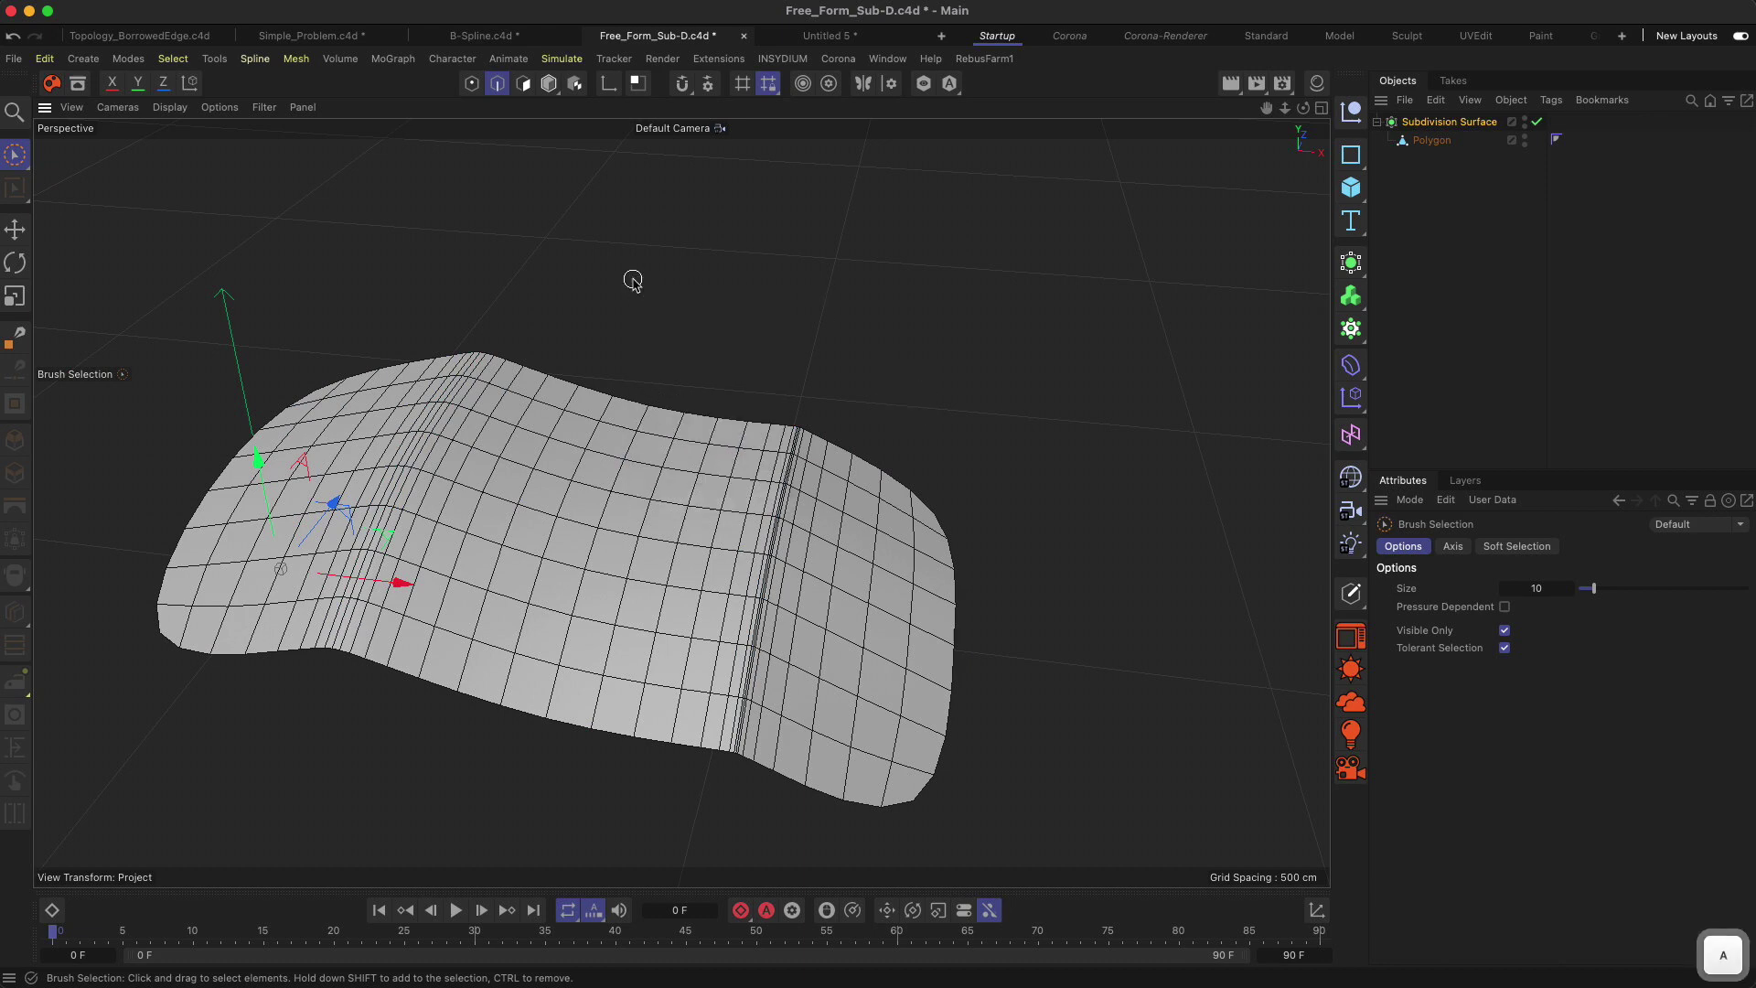
key(a)
Orbit around the smoothed sheet to inspect the held fold creases from low and high angles.
alt+drag(793, 588, 698, 714)
alt+drag(586, 474, 929, 410)
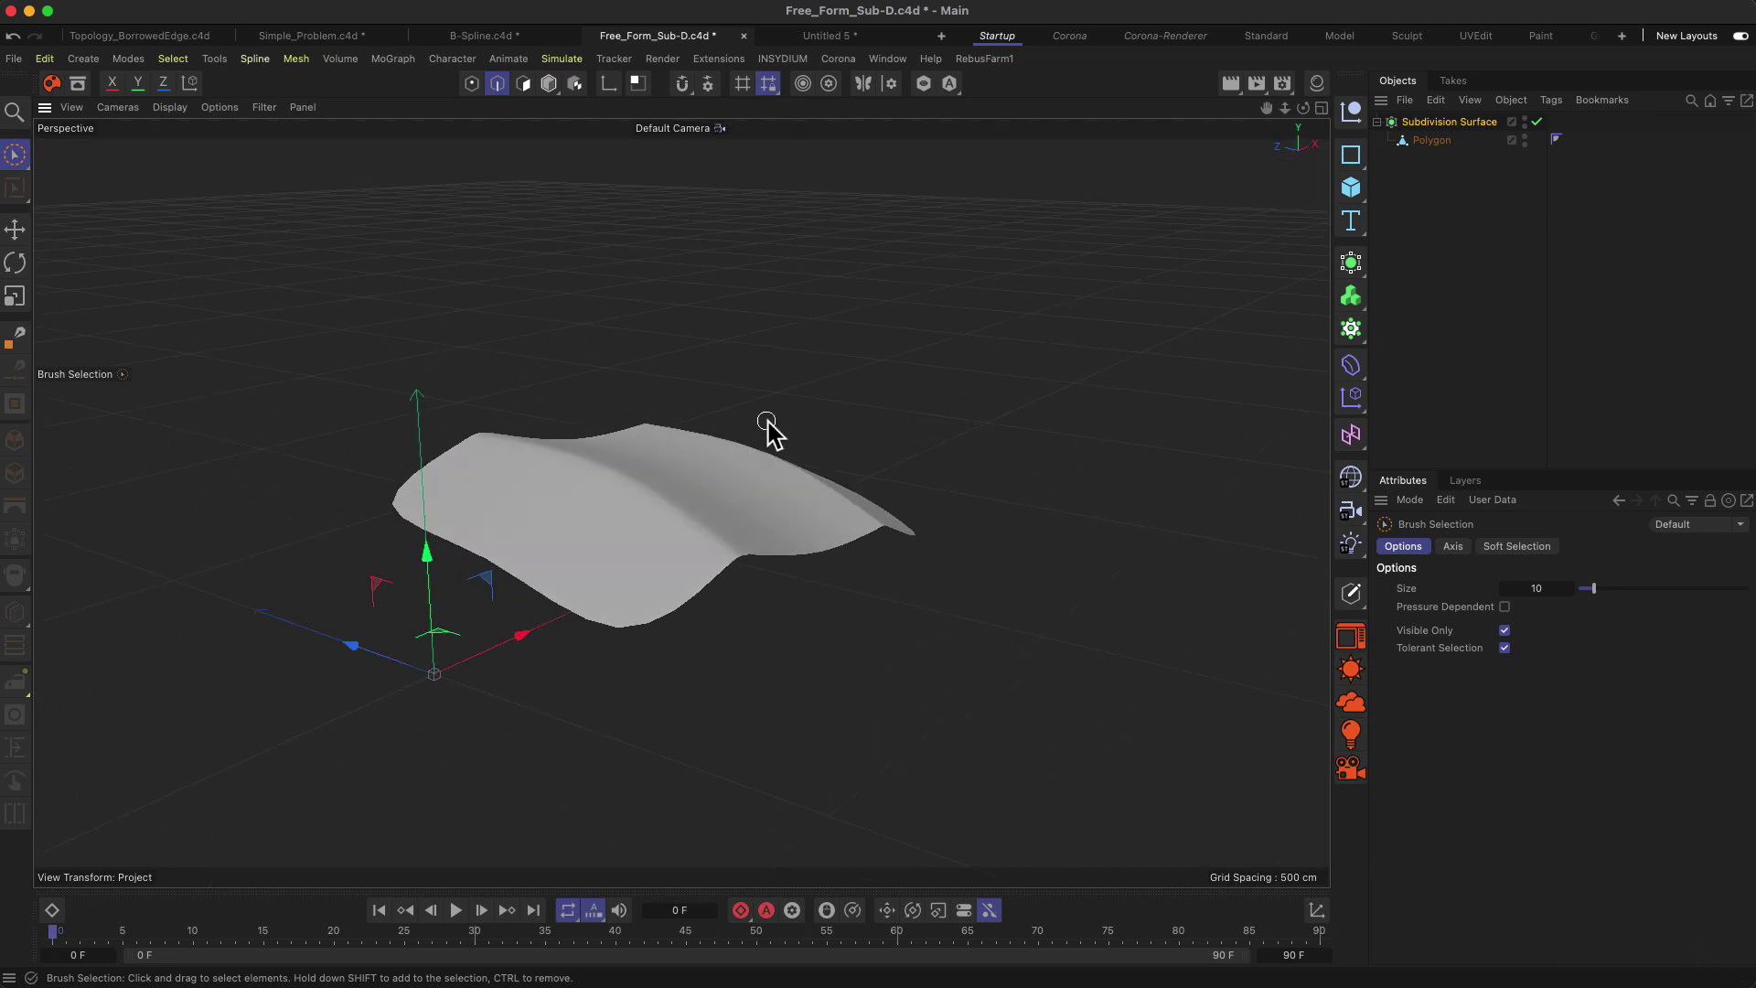
alt+drag(769, 423, 661, 460)
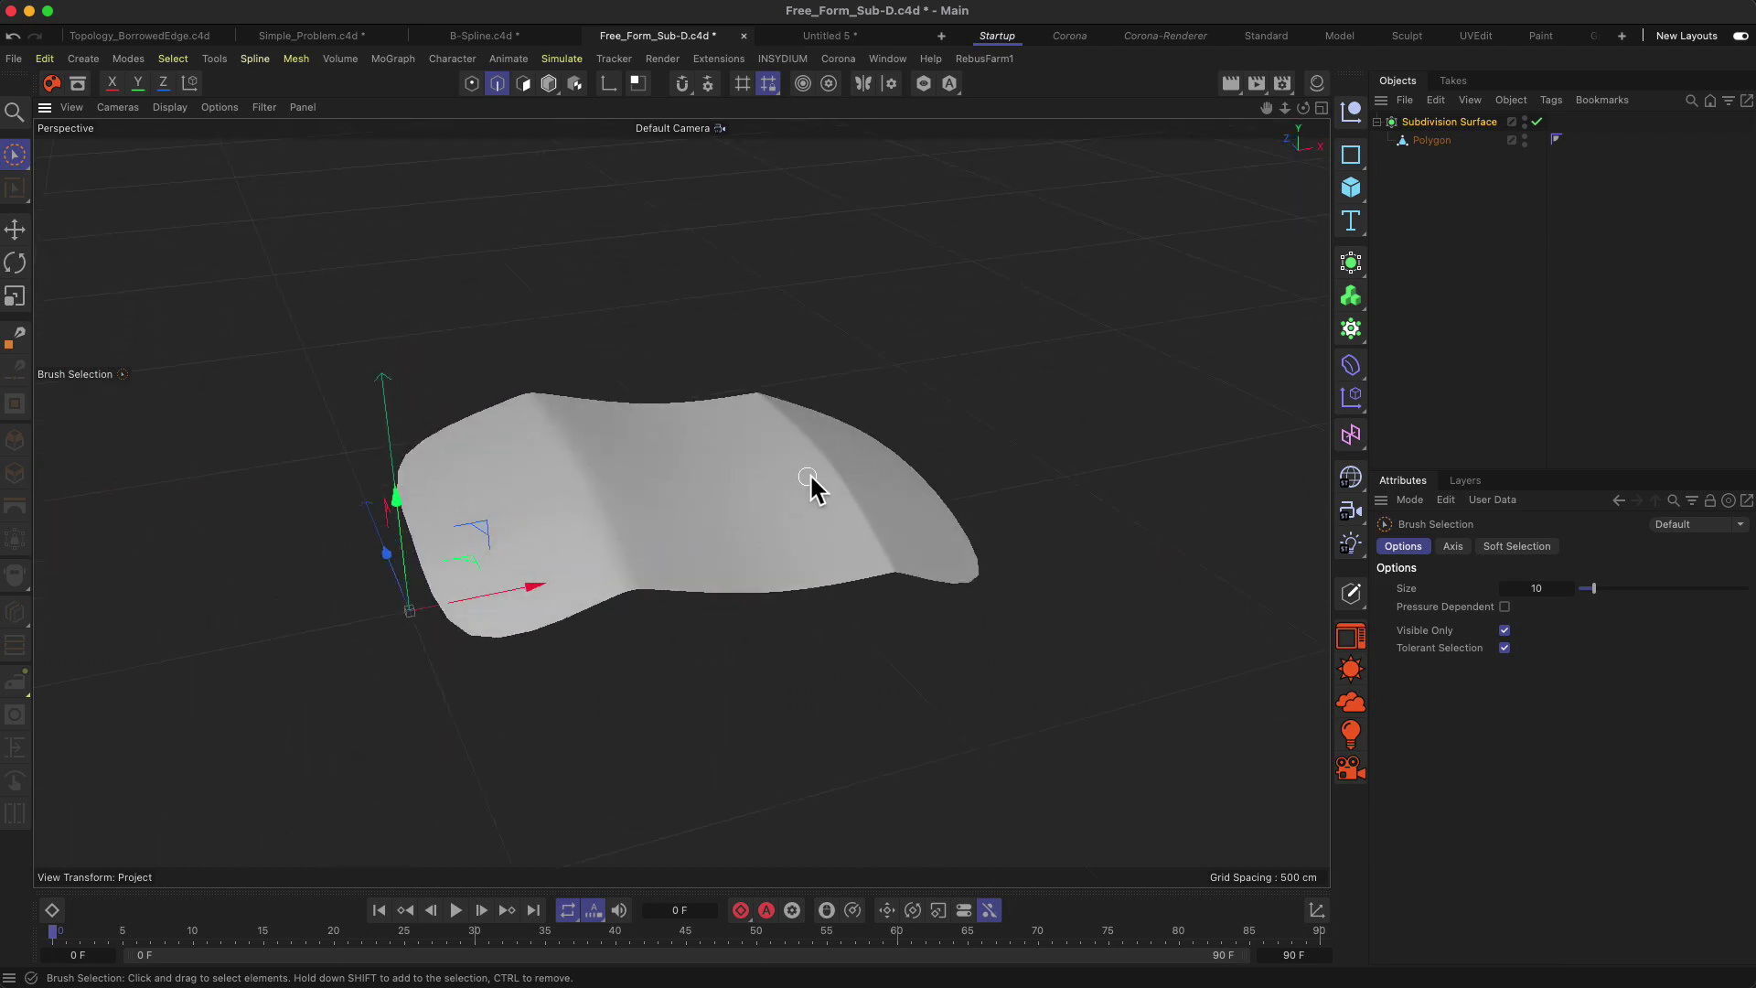
alt+drag(809, 476, 768, 430)
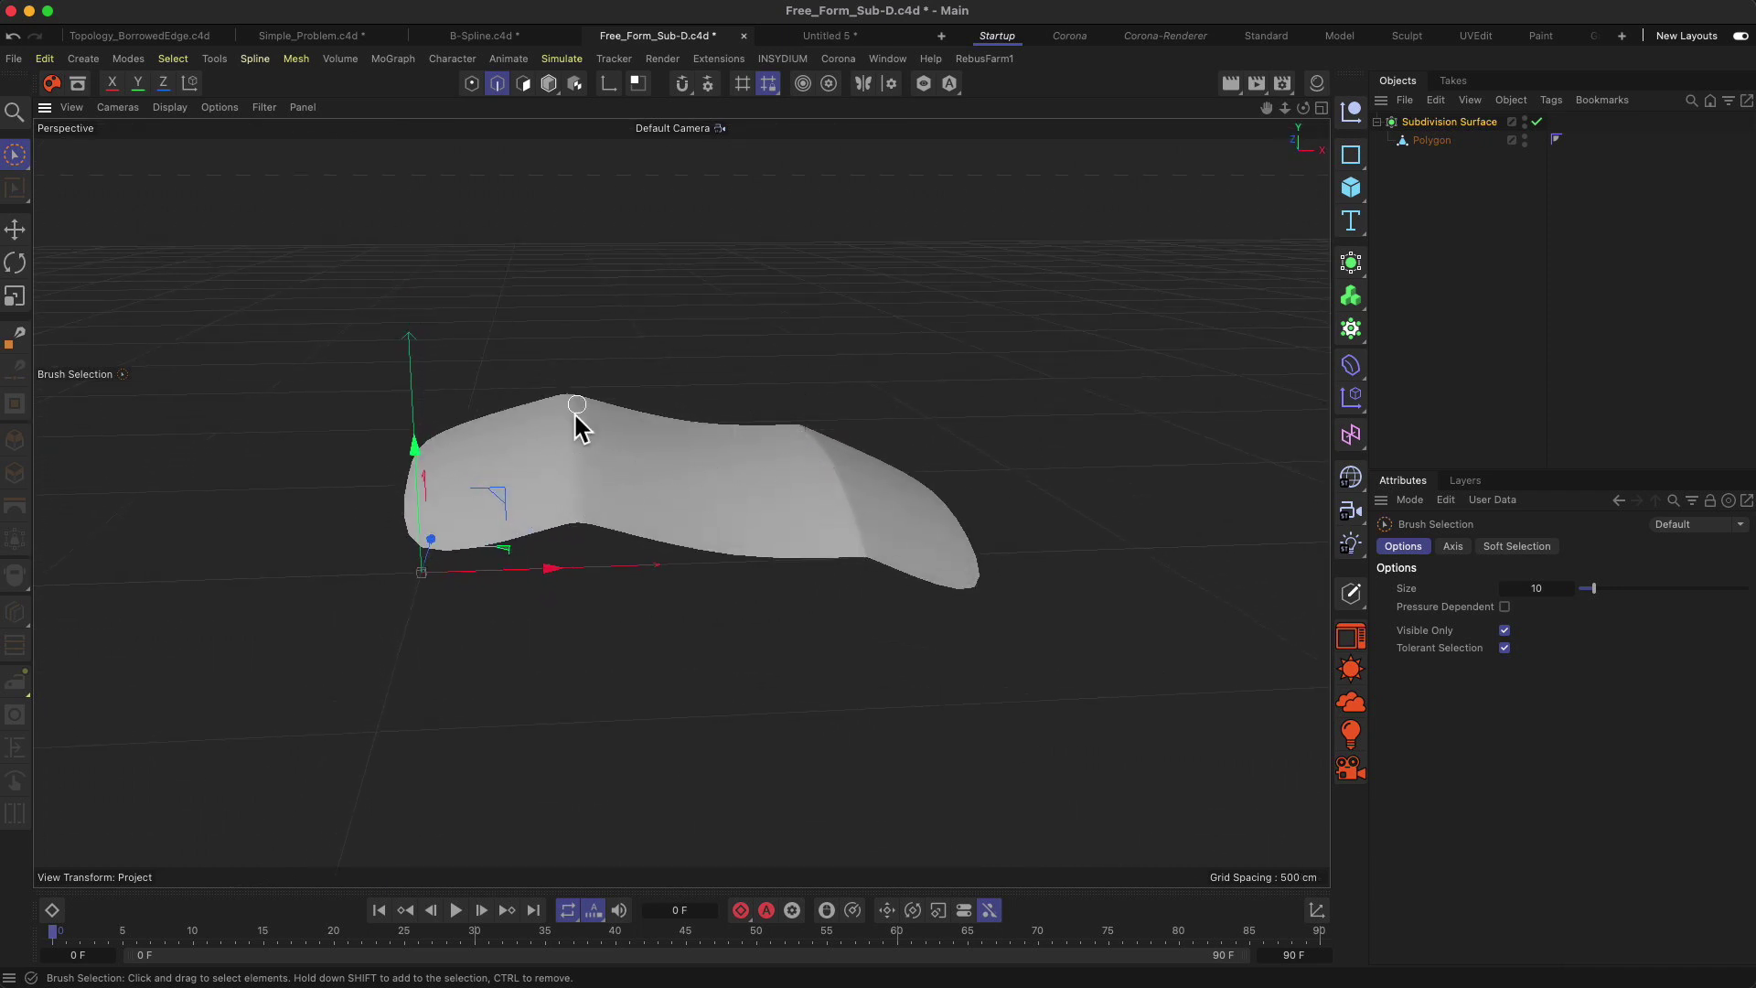
scroll(659, 457, up, 5)
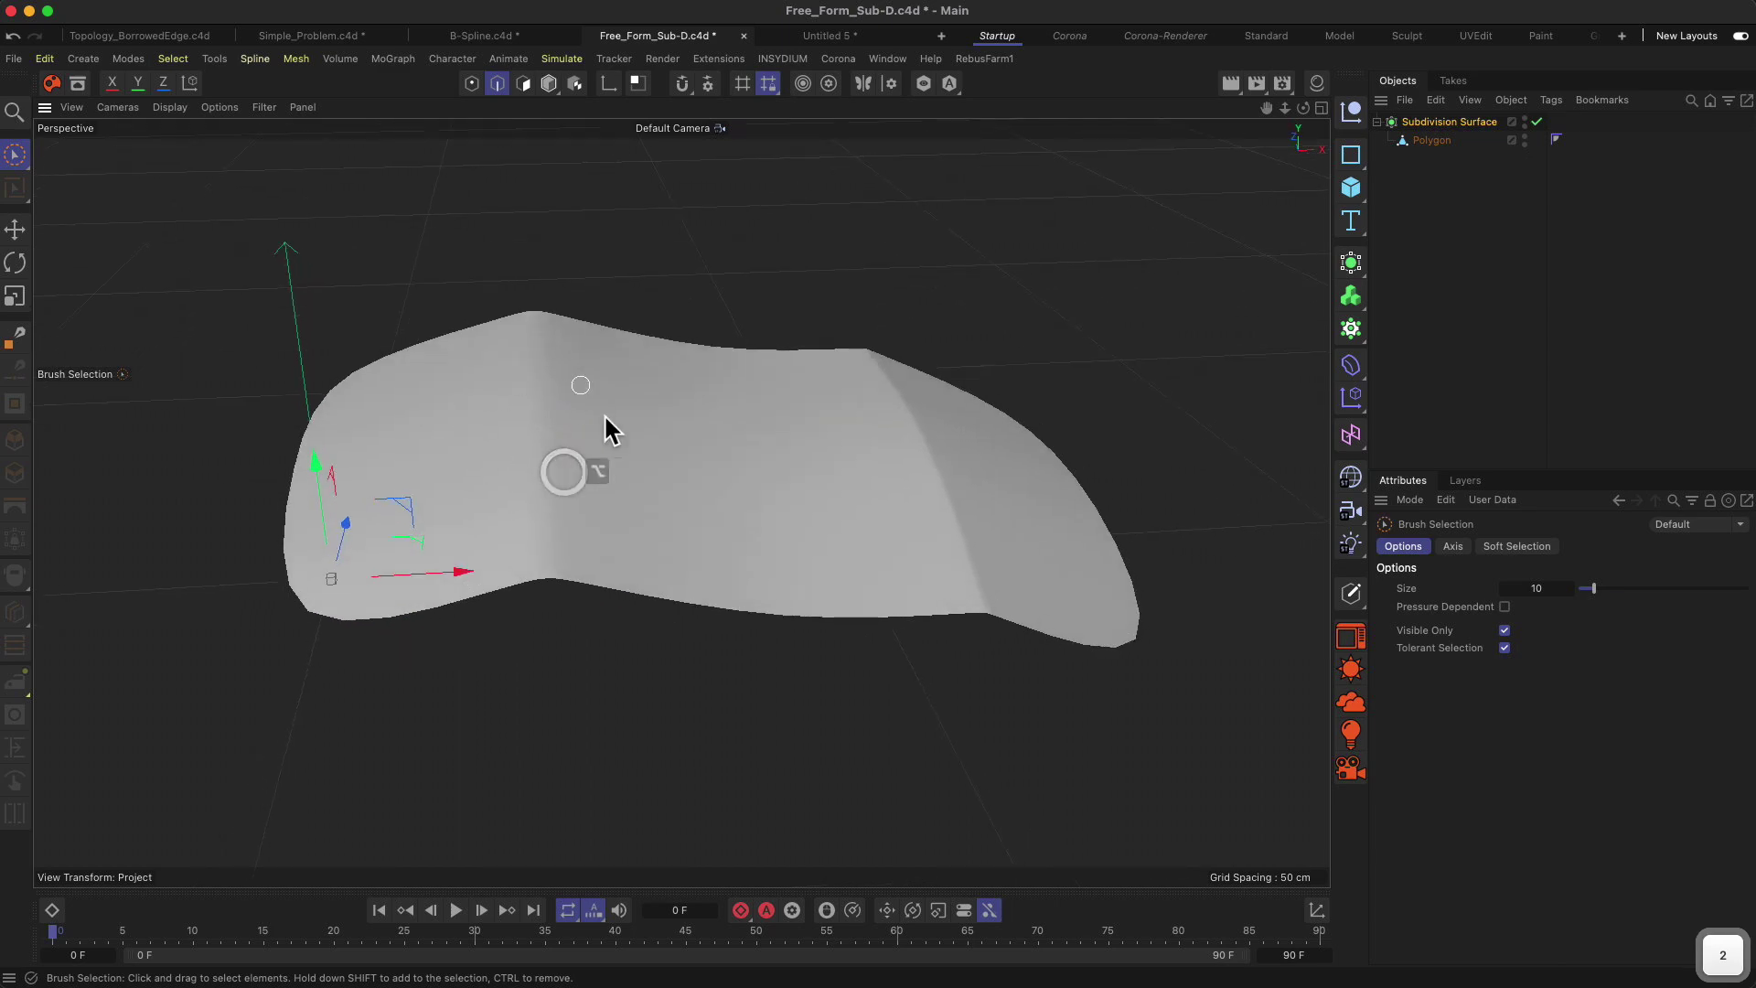
alt+drag(611, 430, 780, 403)
With smoothing toggled off, select the edge loop across the Polygon mesh, then turn smoothing back on.
click(1432, 140)
key(q)
key(e)
shift+double_click(771, 547)
key(q)
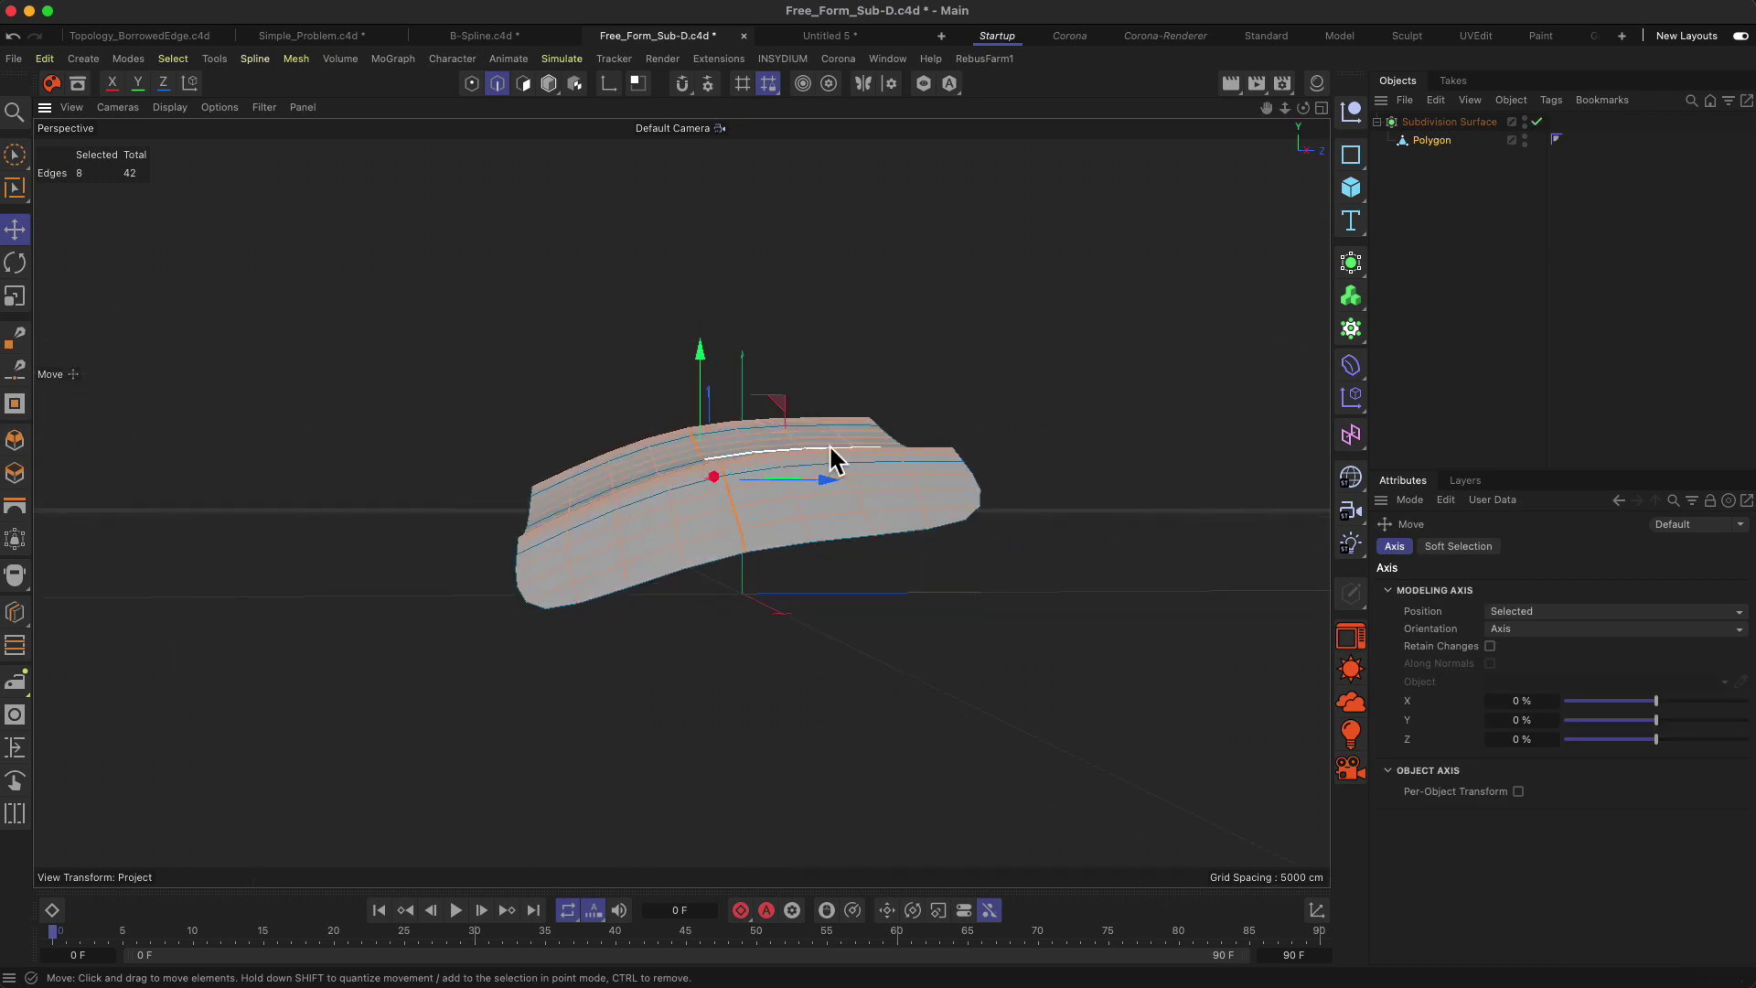
Try selecting the edge loops at the left end, right end and middle of the mesh.
double_click(529, 528)
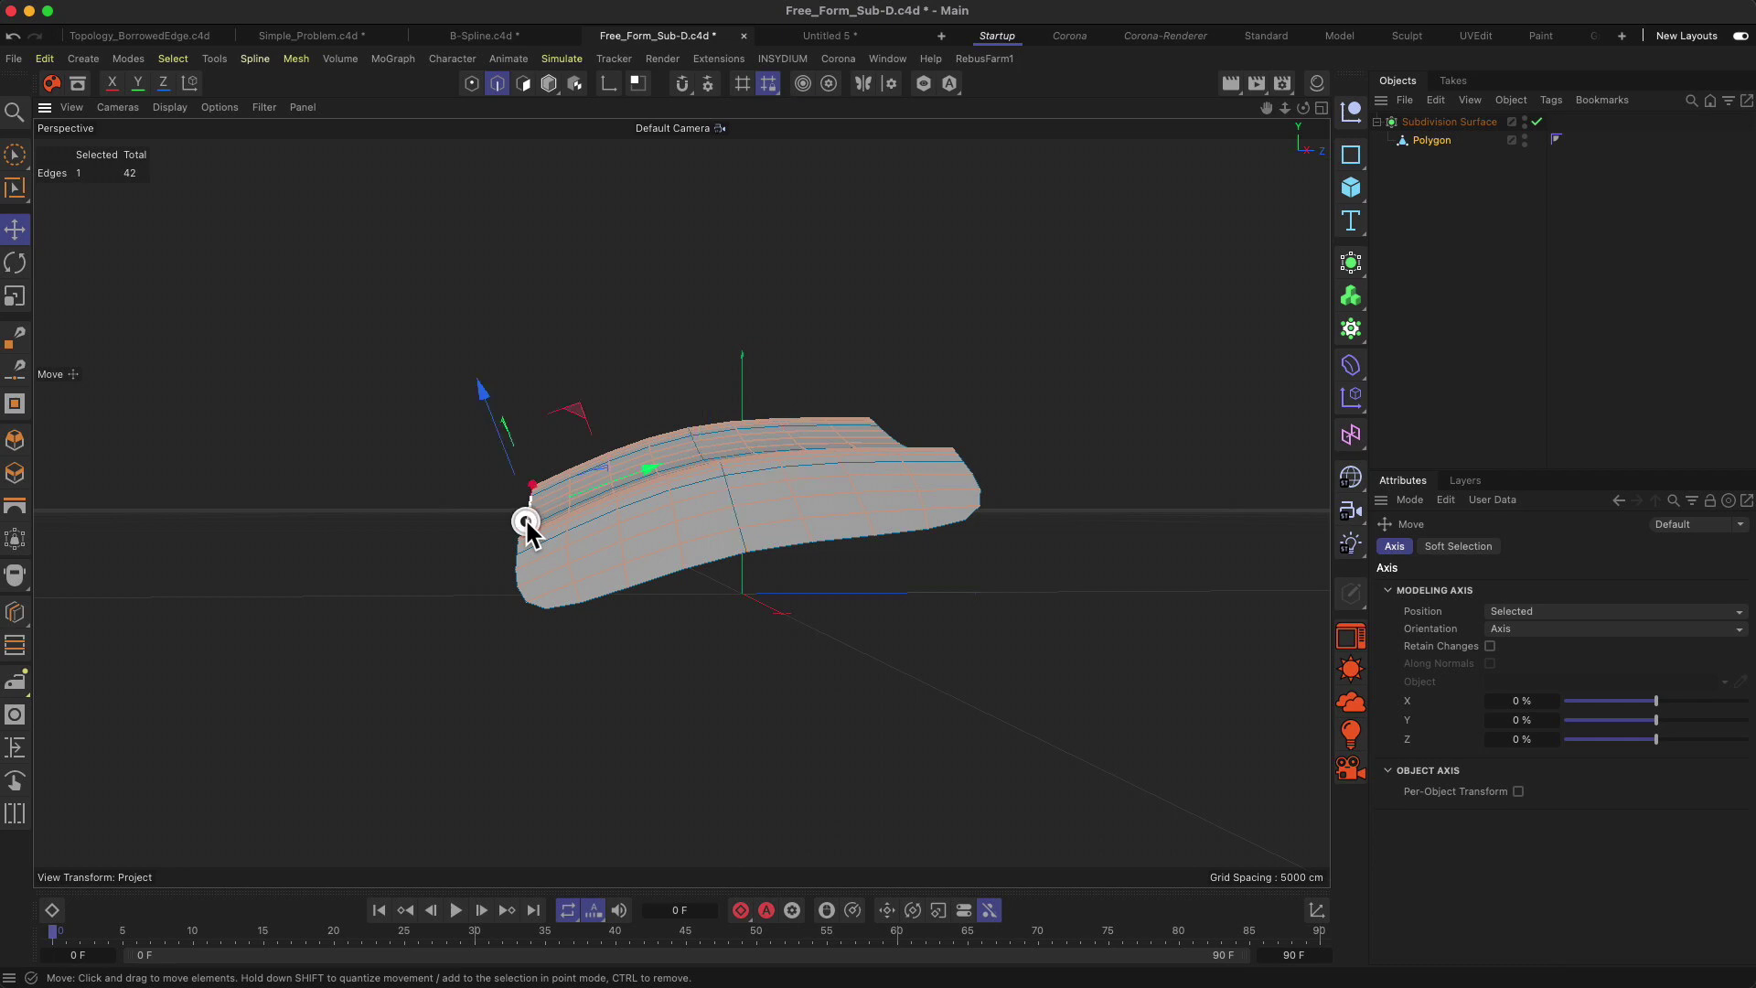
double_click(977, 481)
double_click(706, 462)
alt+drag(710, 469, 628, 615)
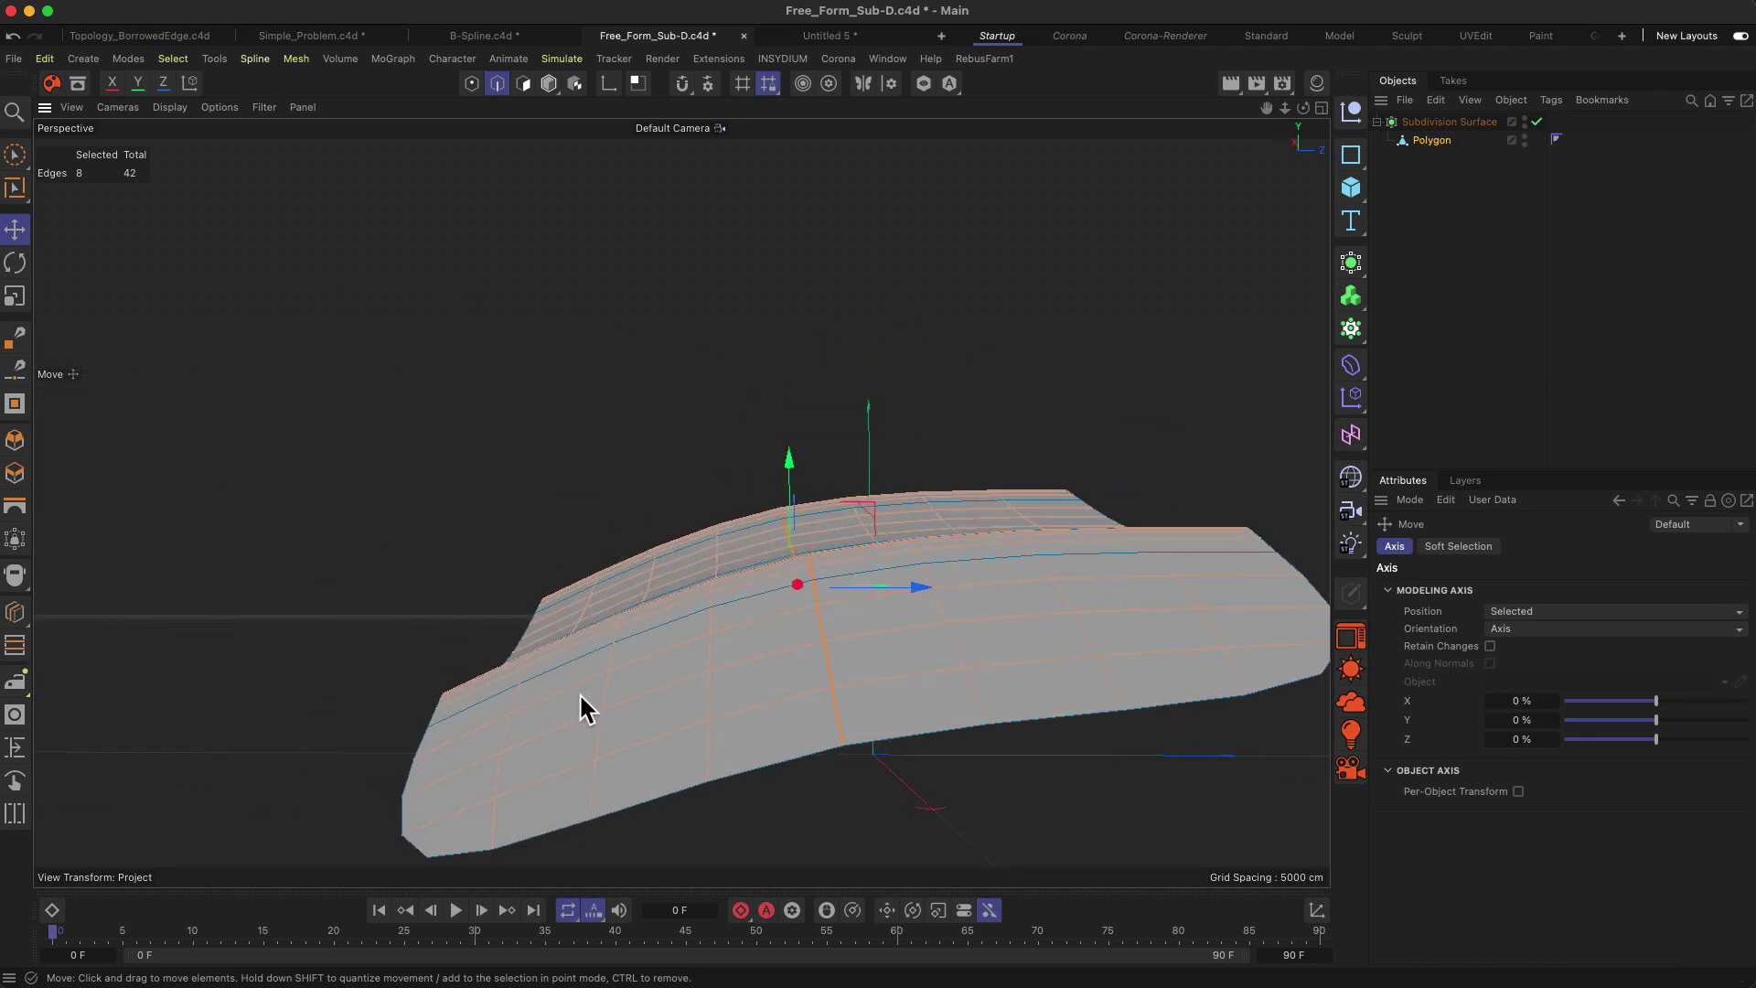
alt+drag(820, 537, 491, 590)
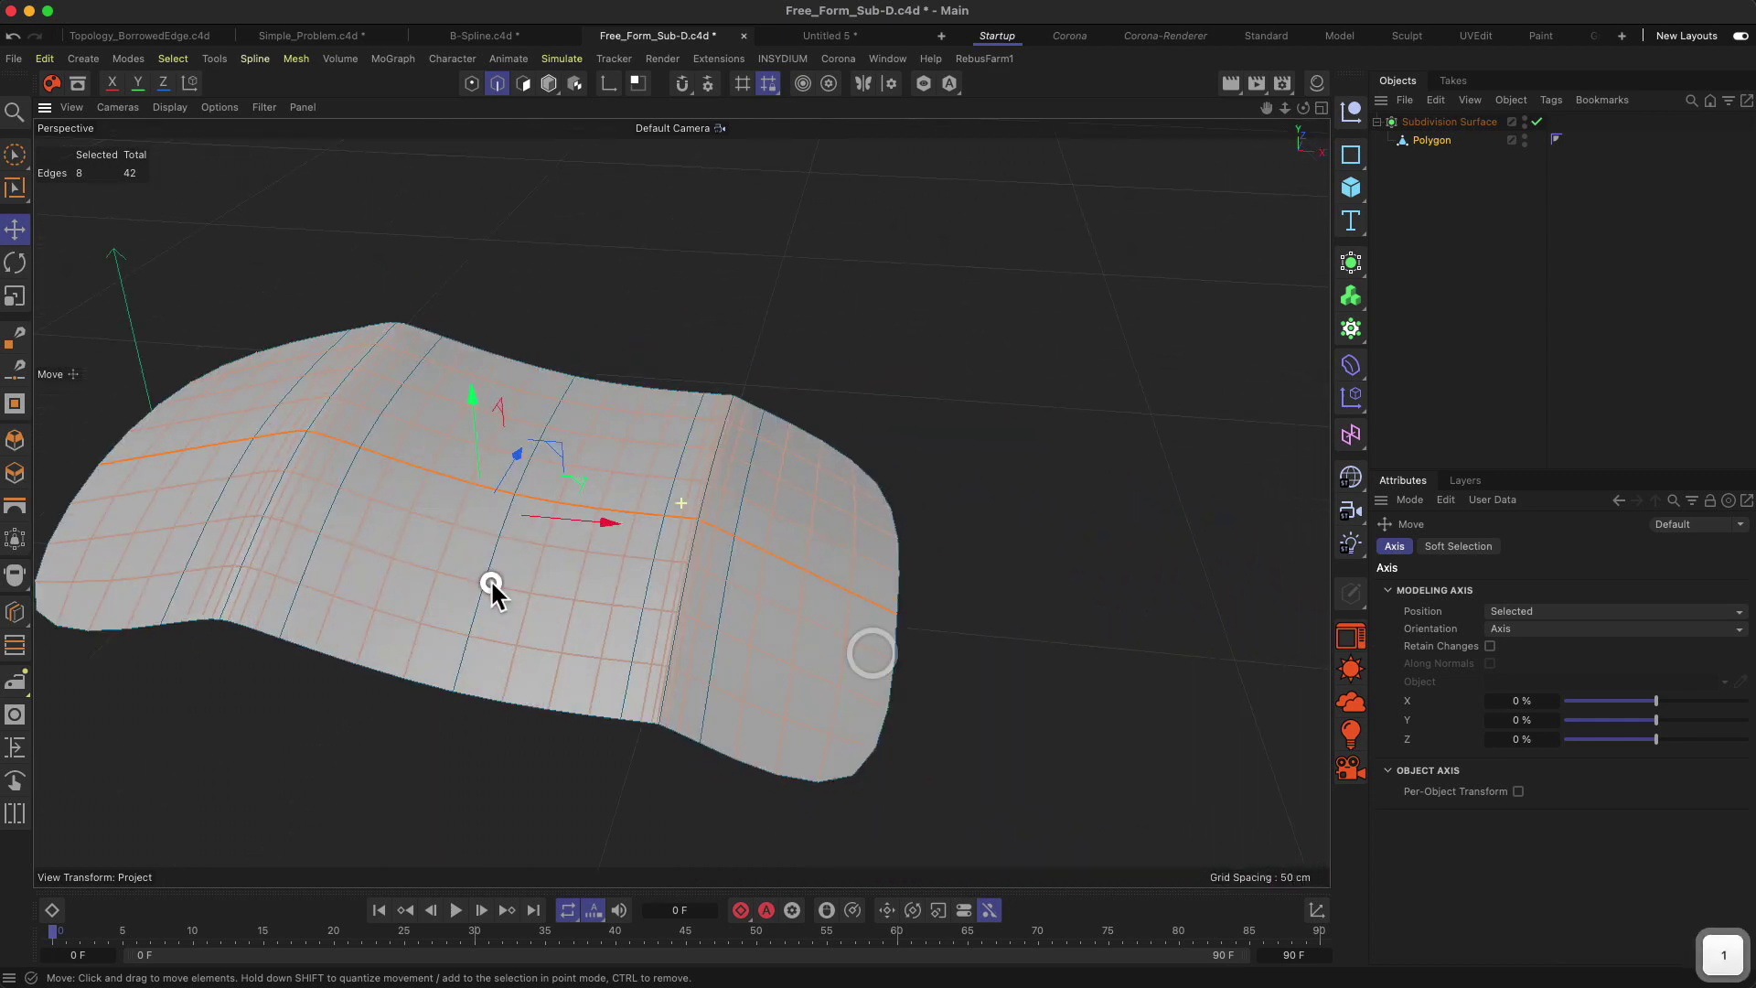
Clear the selection and pick just the two support edges along the fold.
click(646, 340)
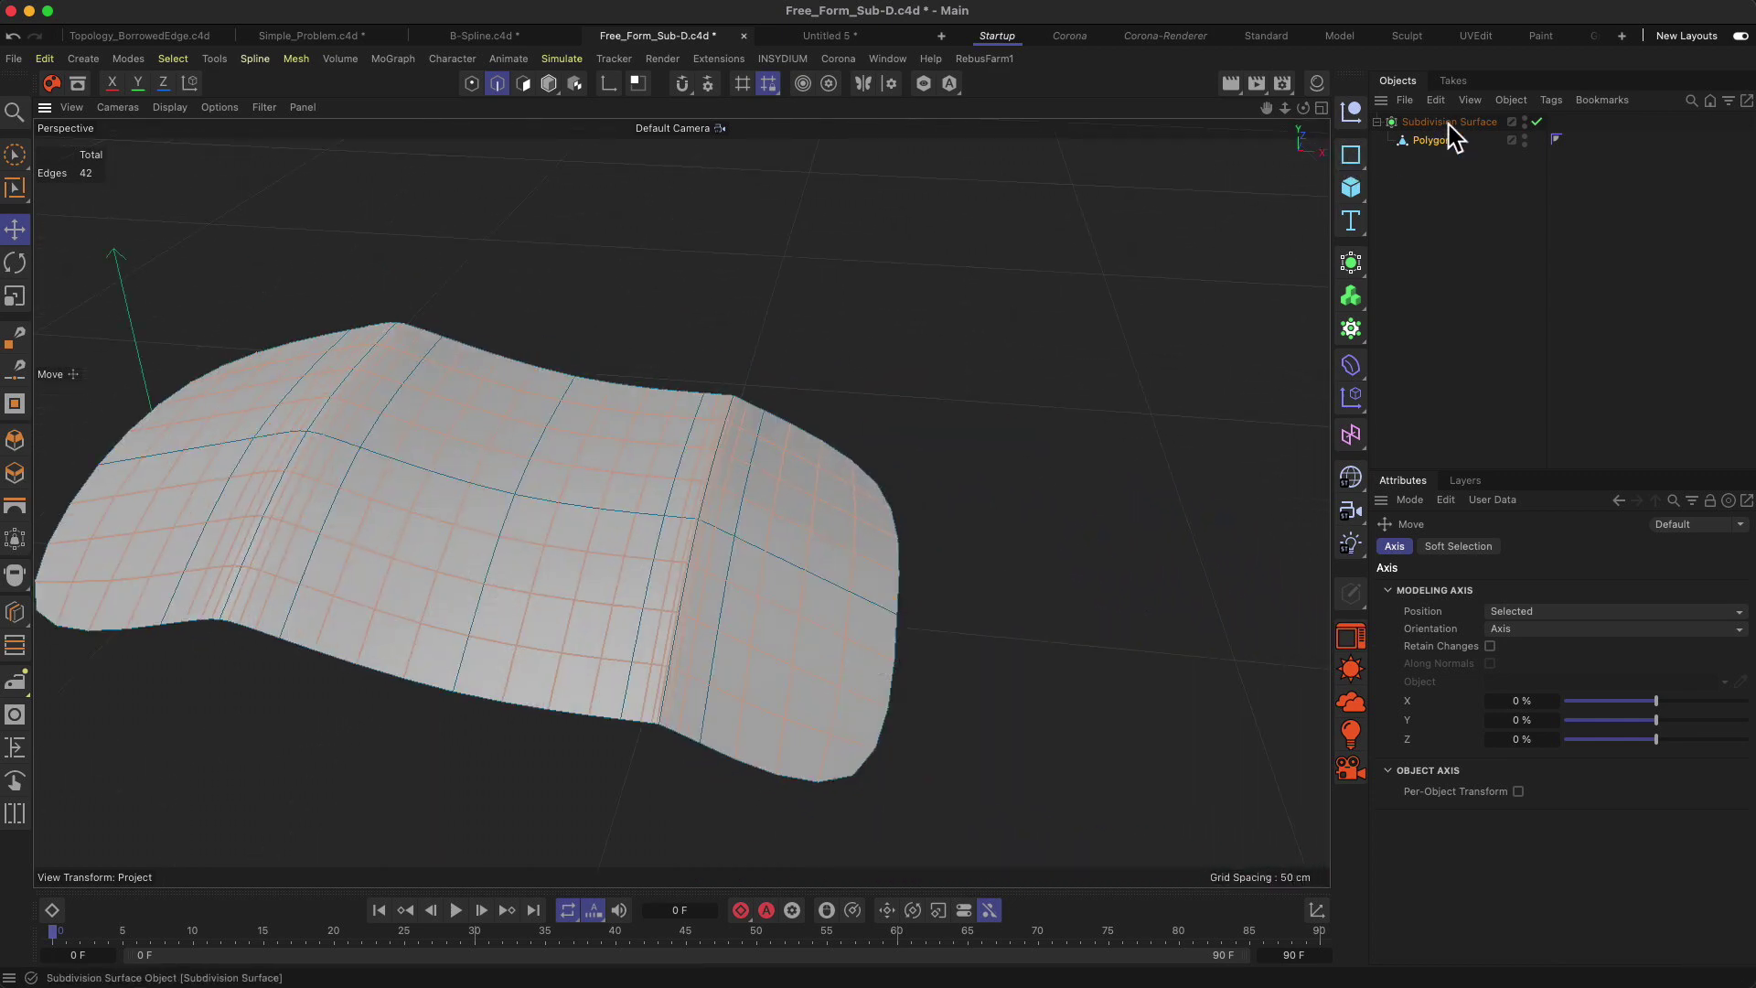
alt+drag(789, 370, 742, 359)
click(637, 633)
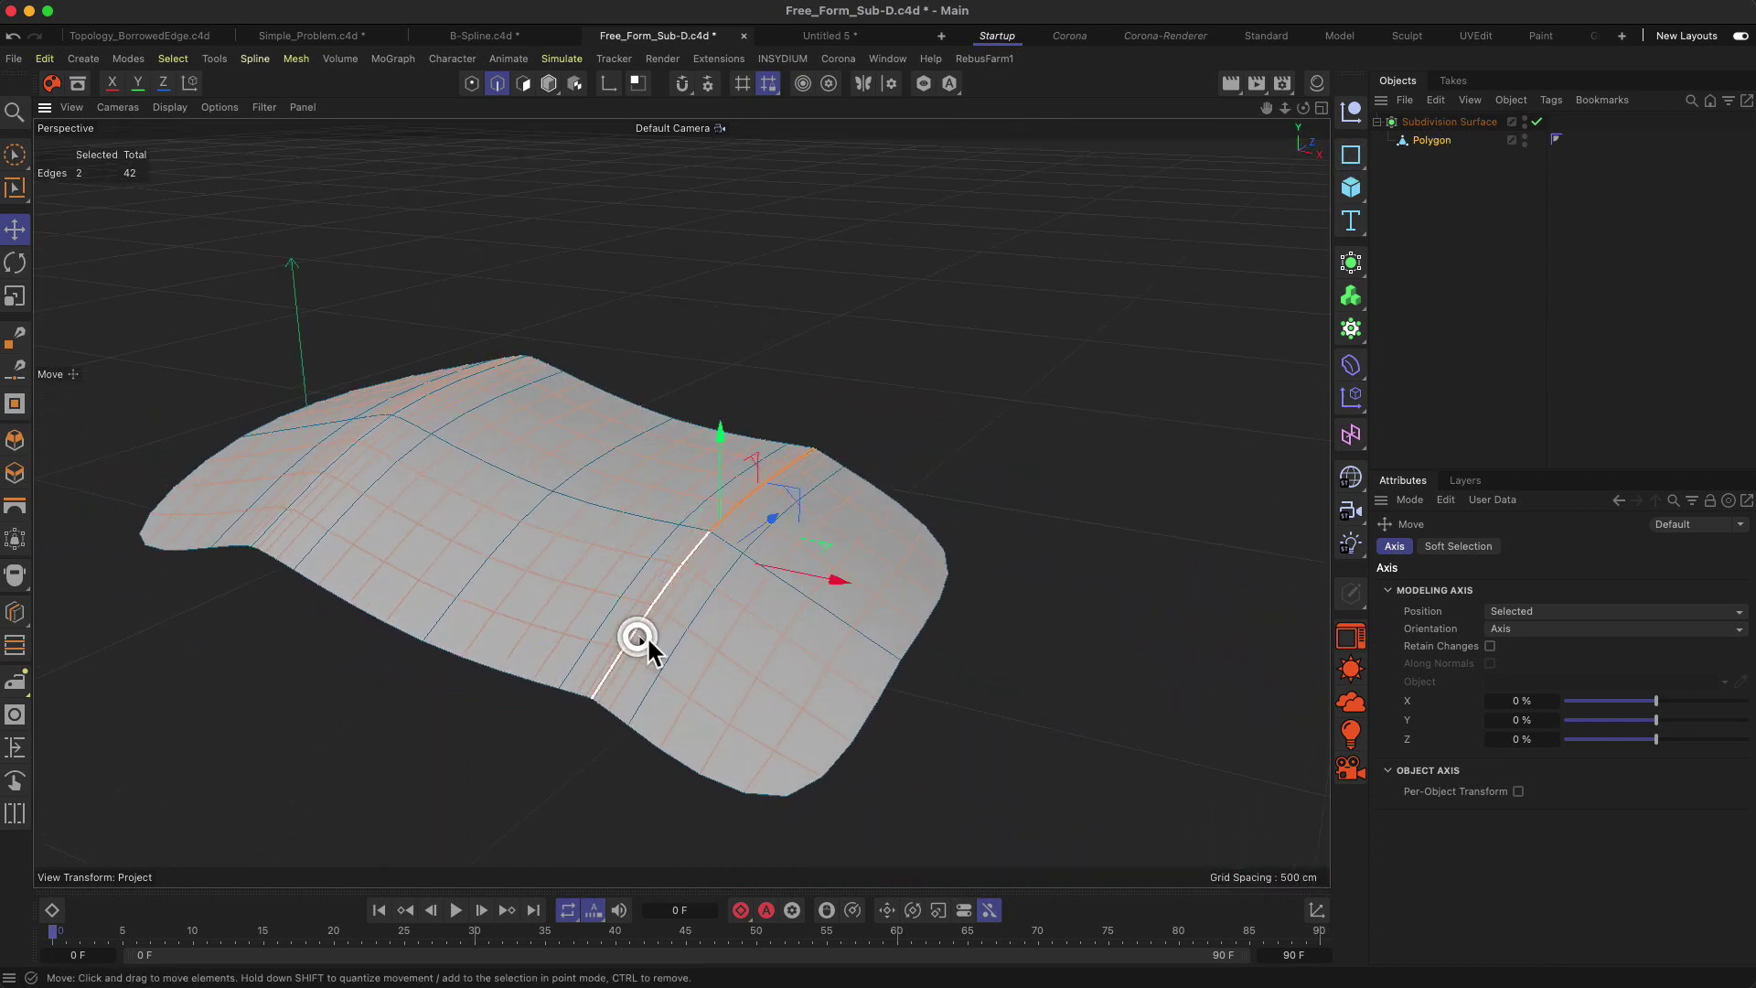
alt+drag(514, 393, 550, 400)
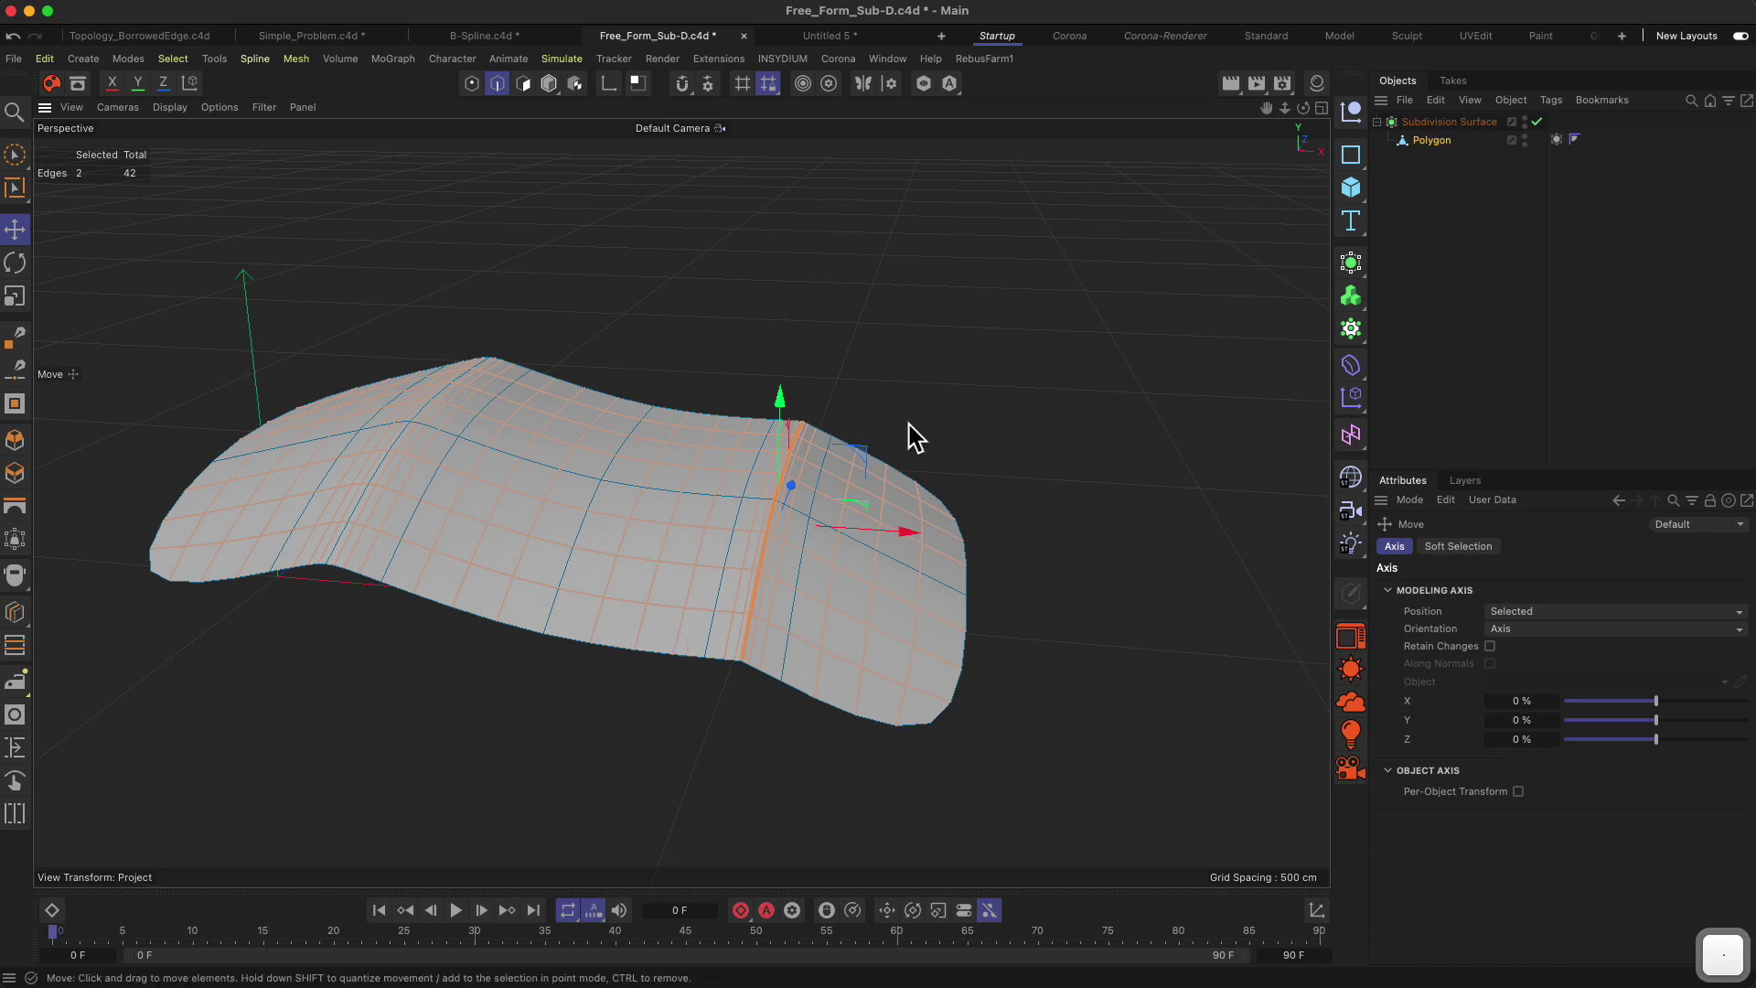
Open the SDS Weight tag and drag the fold edges' weight up to 1.00.
click(1557, 142)
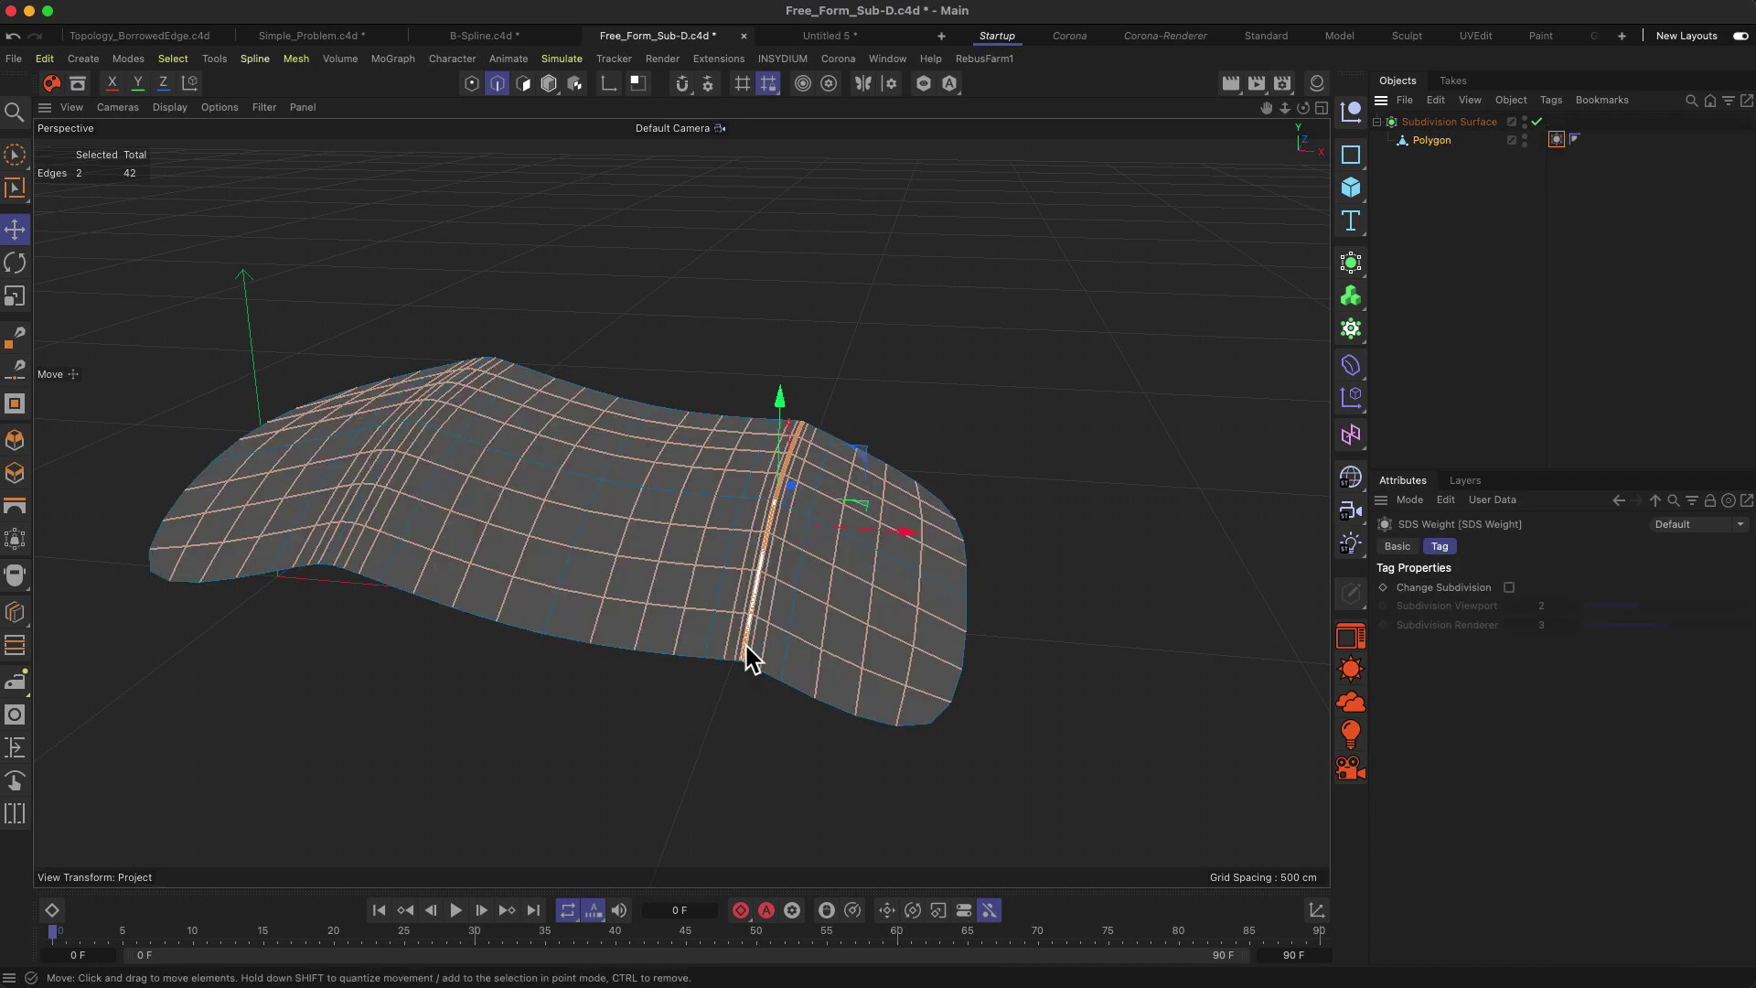
key(2)
drag(767, 582, 909, 430)
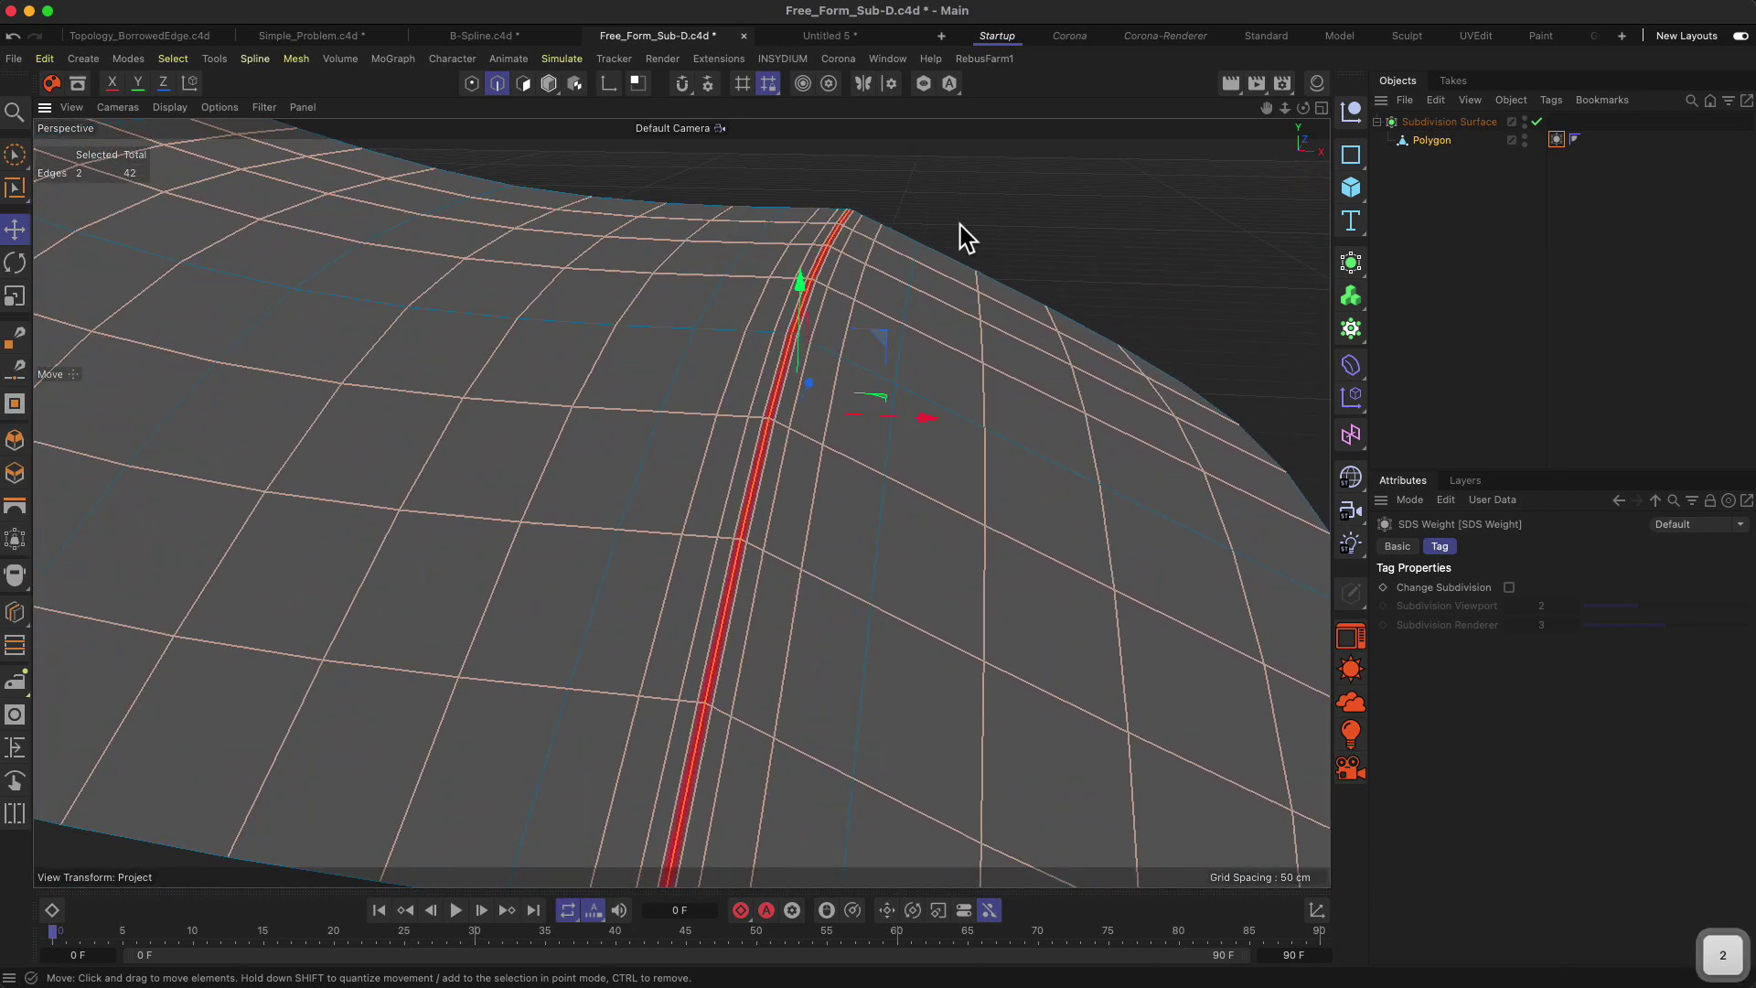
key(period)
drag(406, 690, 820, 675)
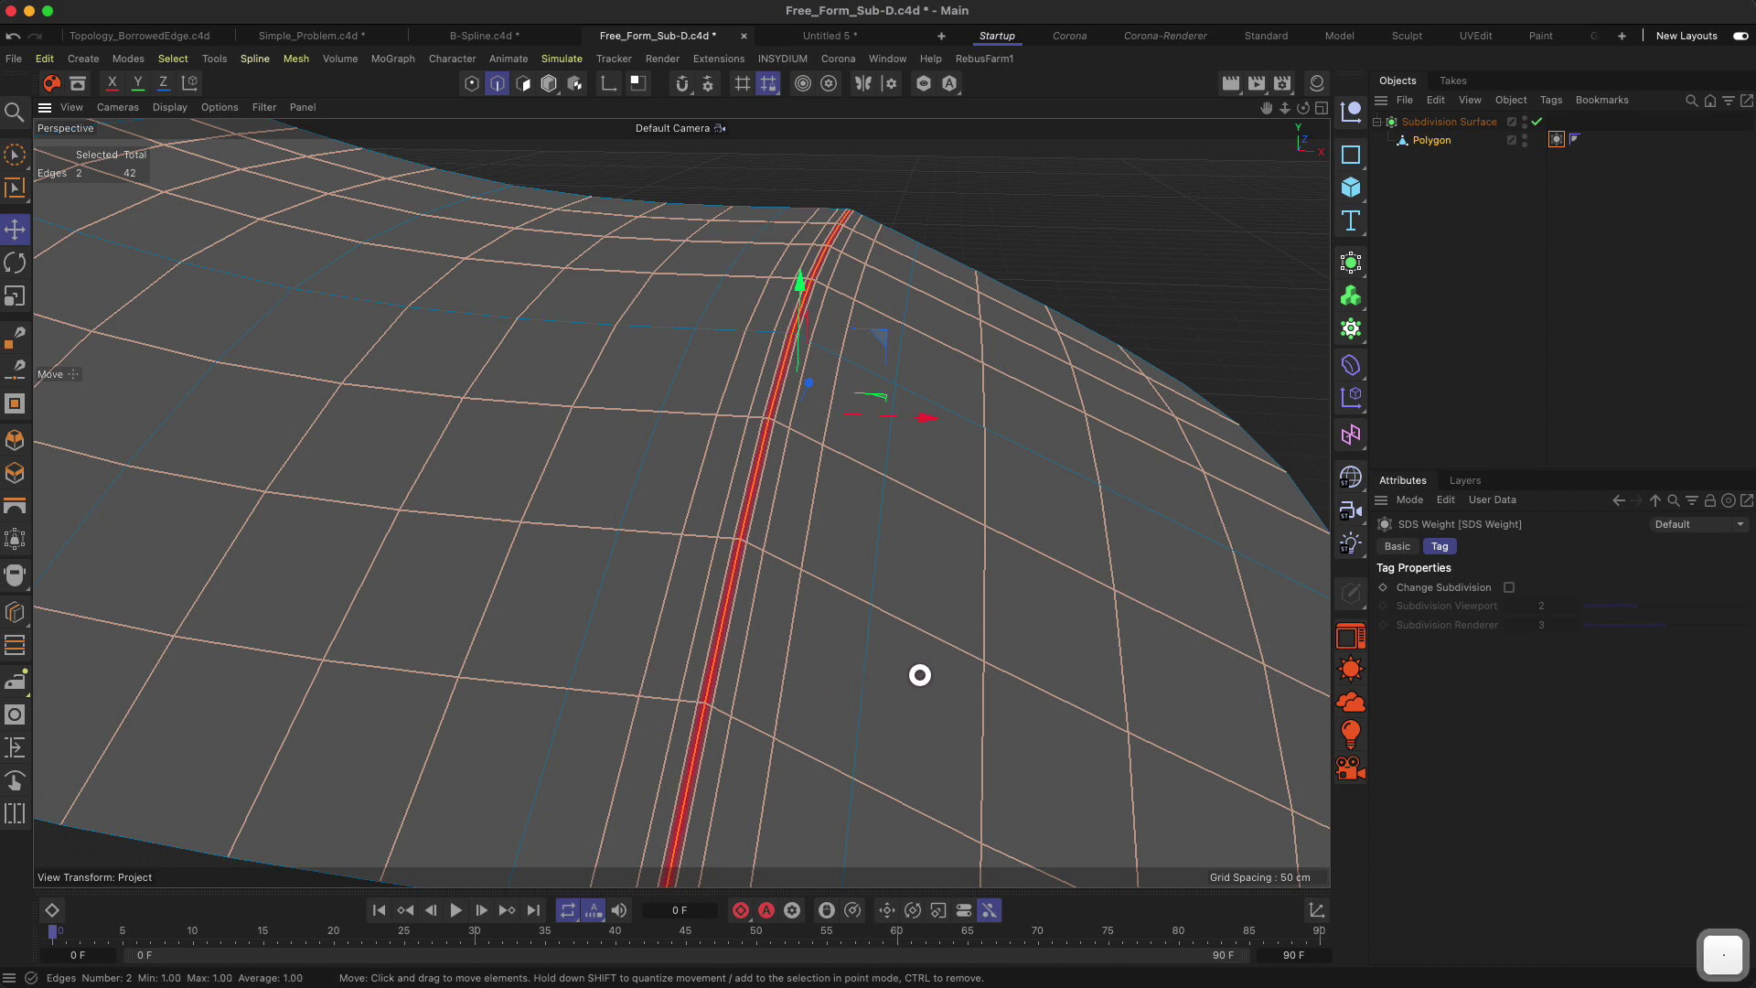
drag(920, 675, 920, 675)
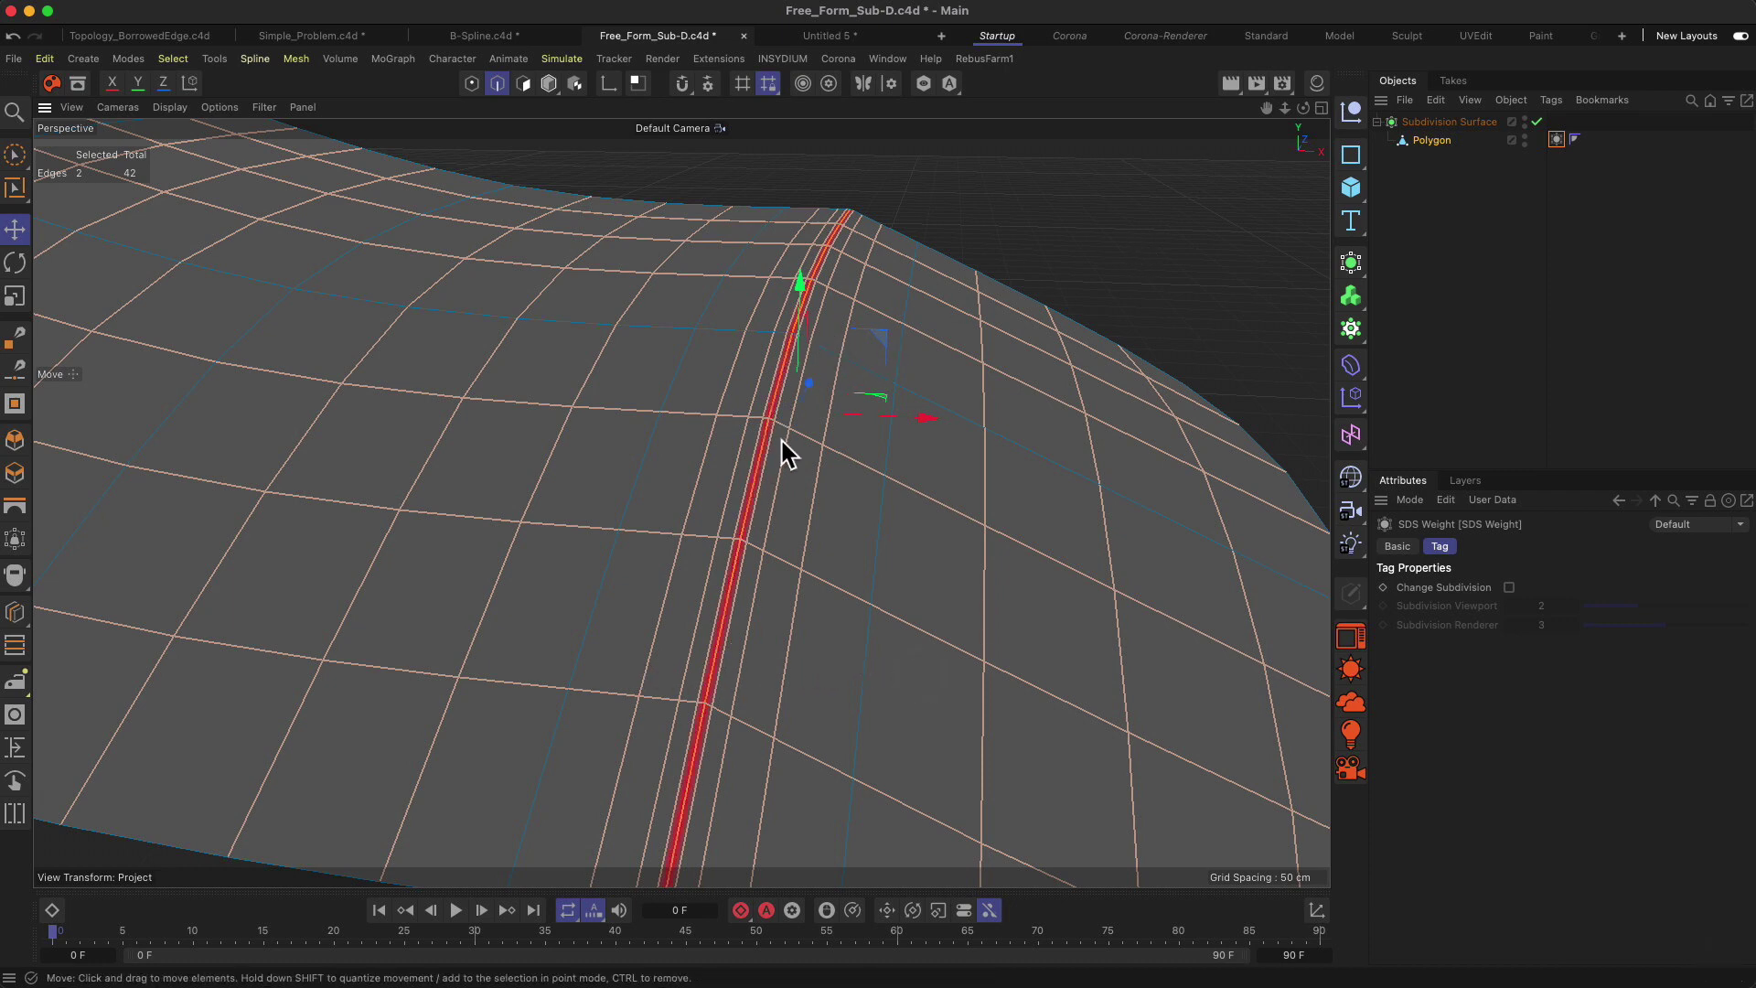
Deselect the edges and Polygon, then orbit to view the sharp fold corner.
click(1004, 204)
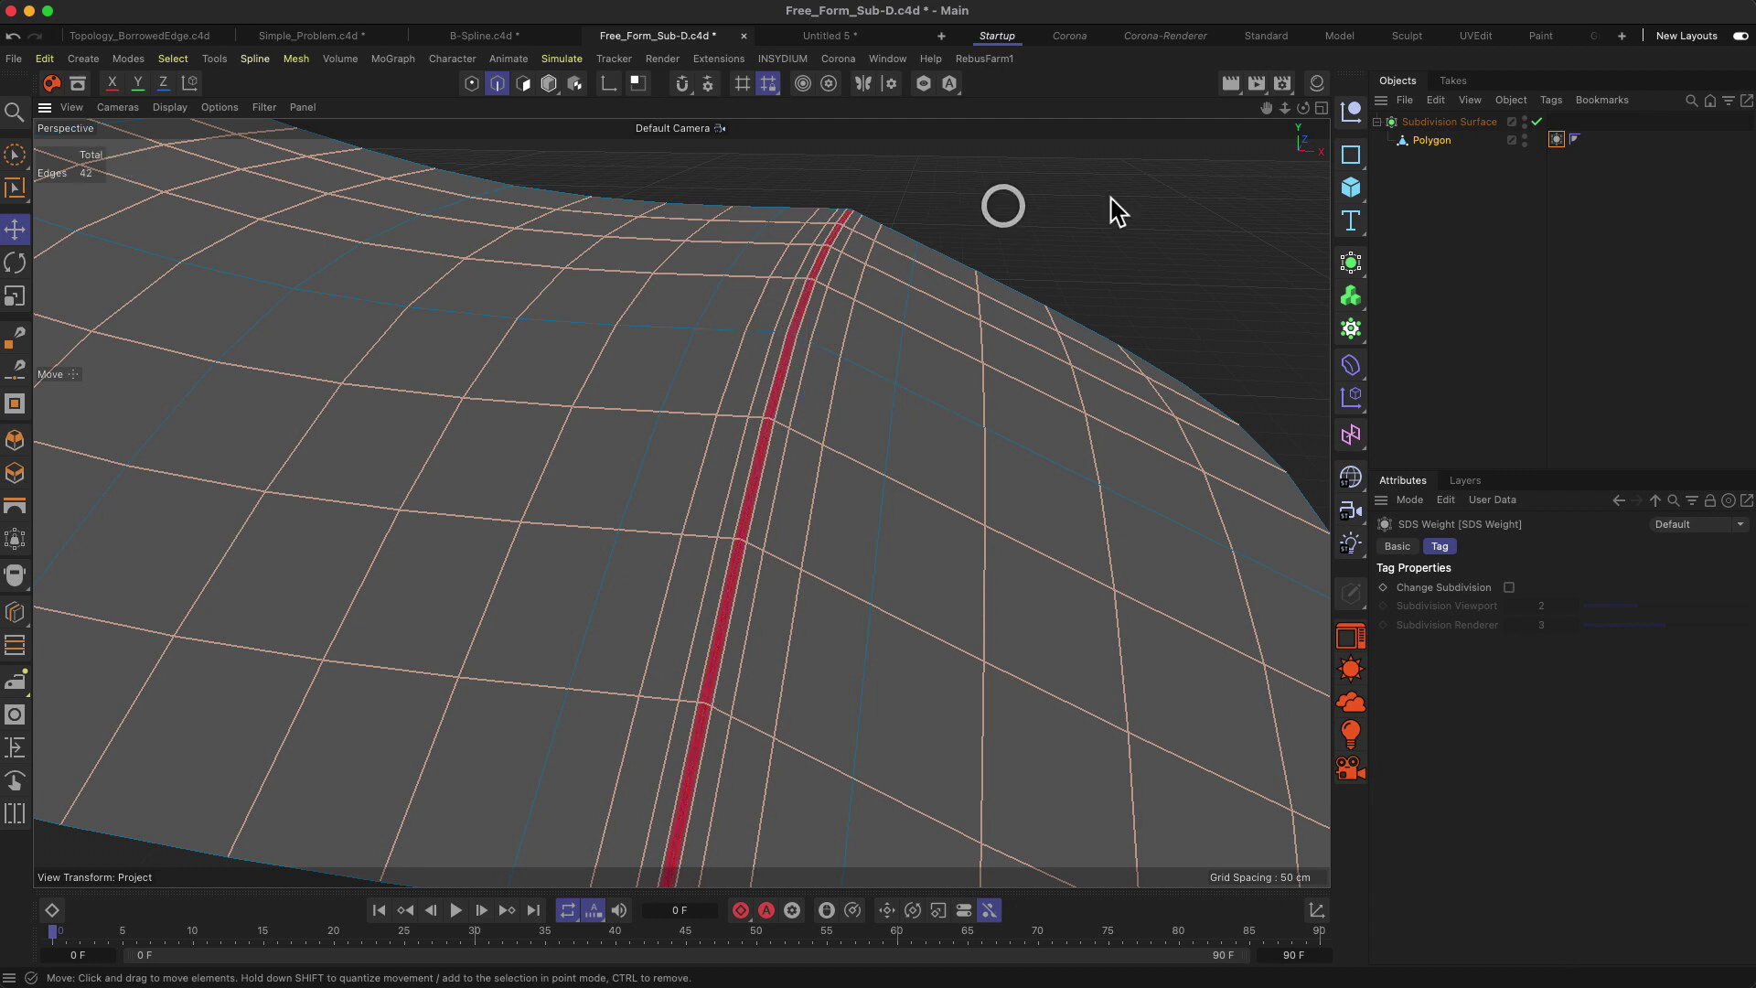
click(1500, 243)
drag(895, 294, 819, 302)
alt+drag(780, 450, 805, 328)
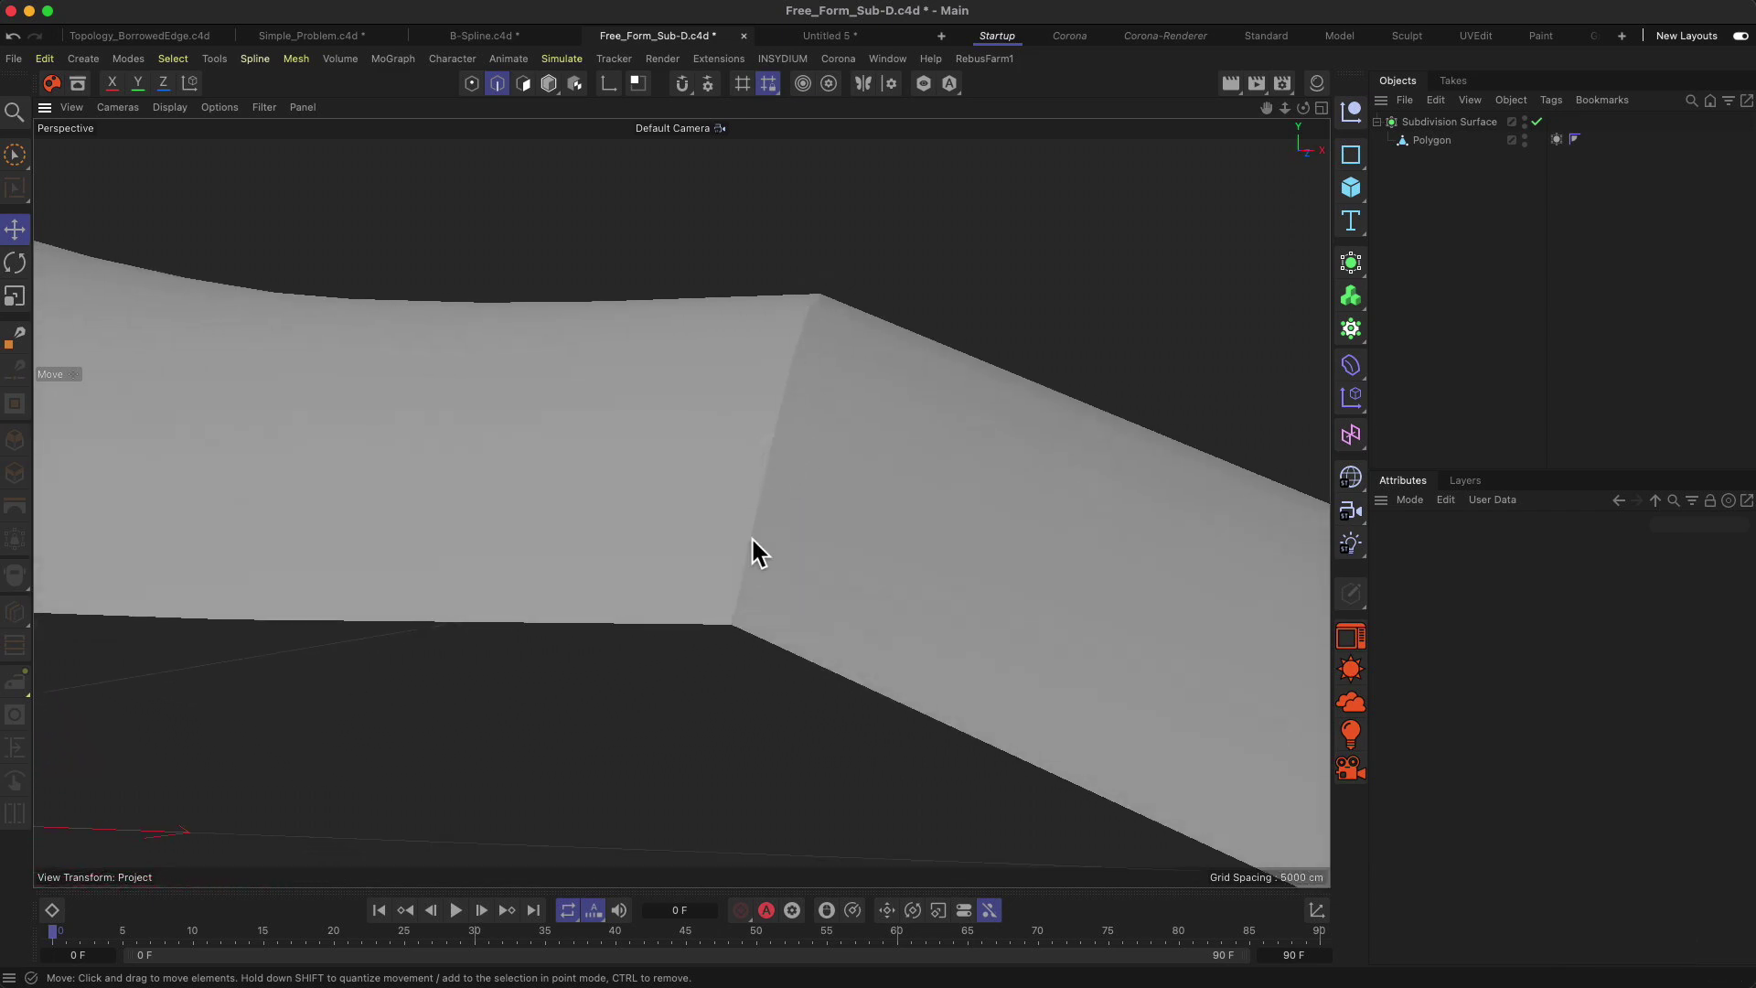
Set the edge below the corner to SDS weight 1.00 and preview the crease.
alt+drag(756, 549, 753, 589)
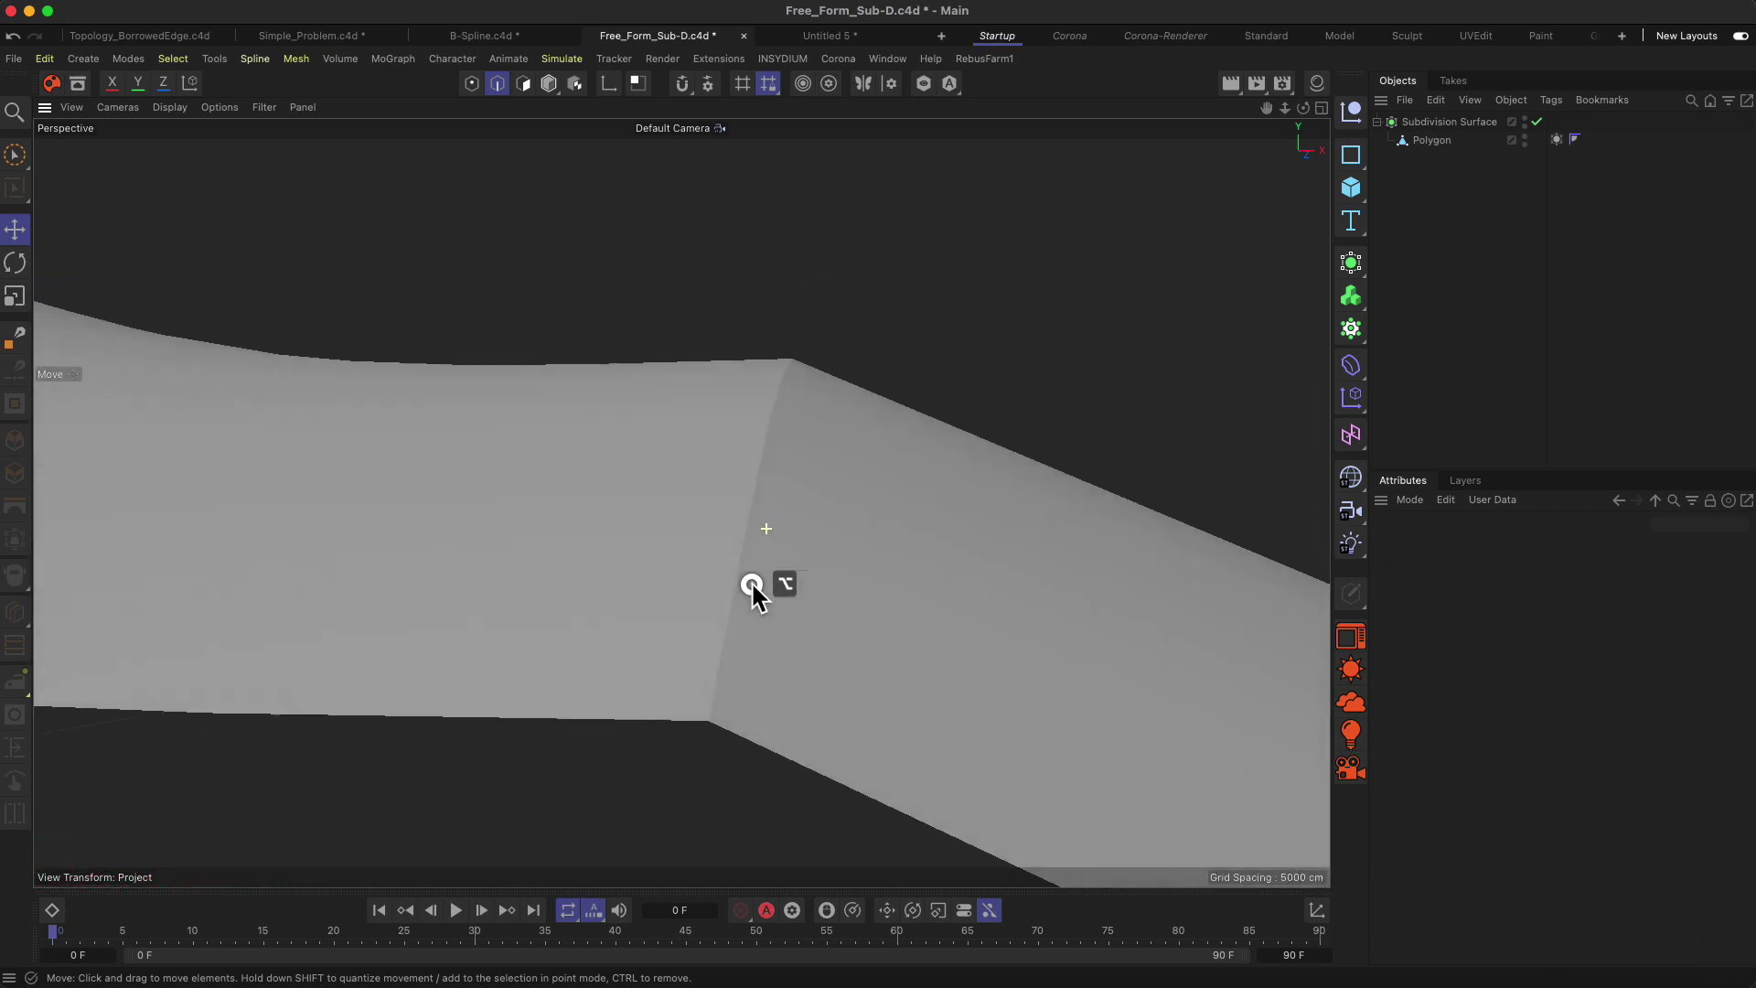
click(1437, 145)
click(750, 501)
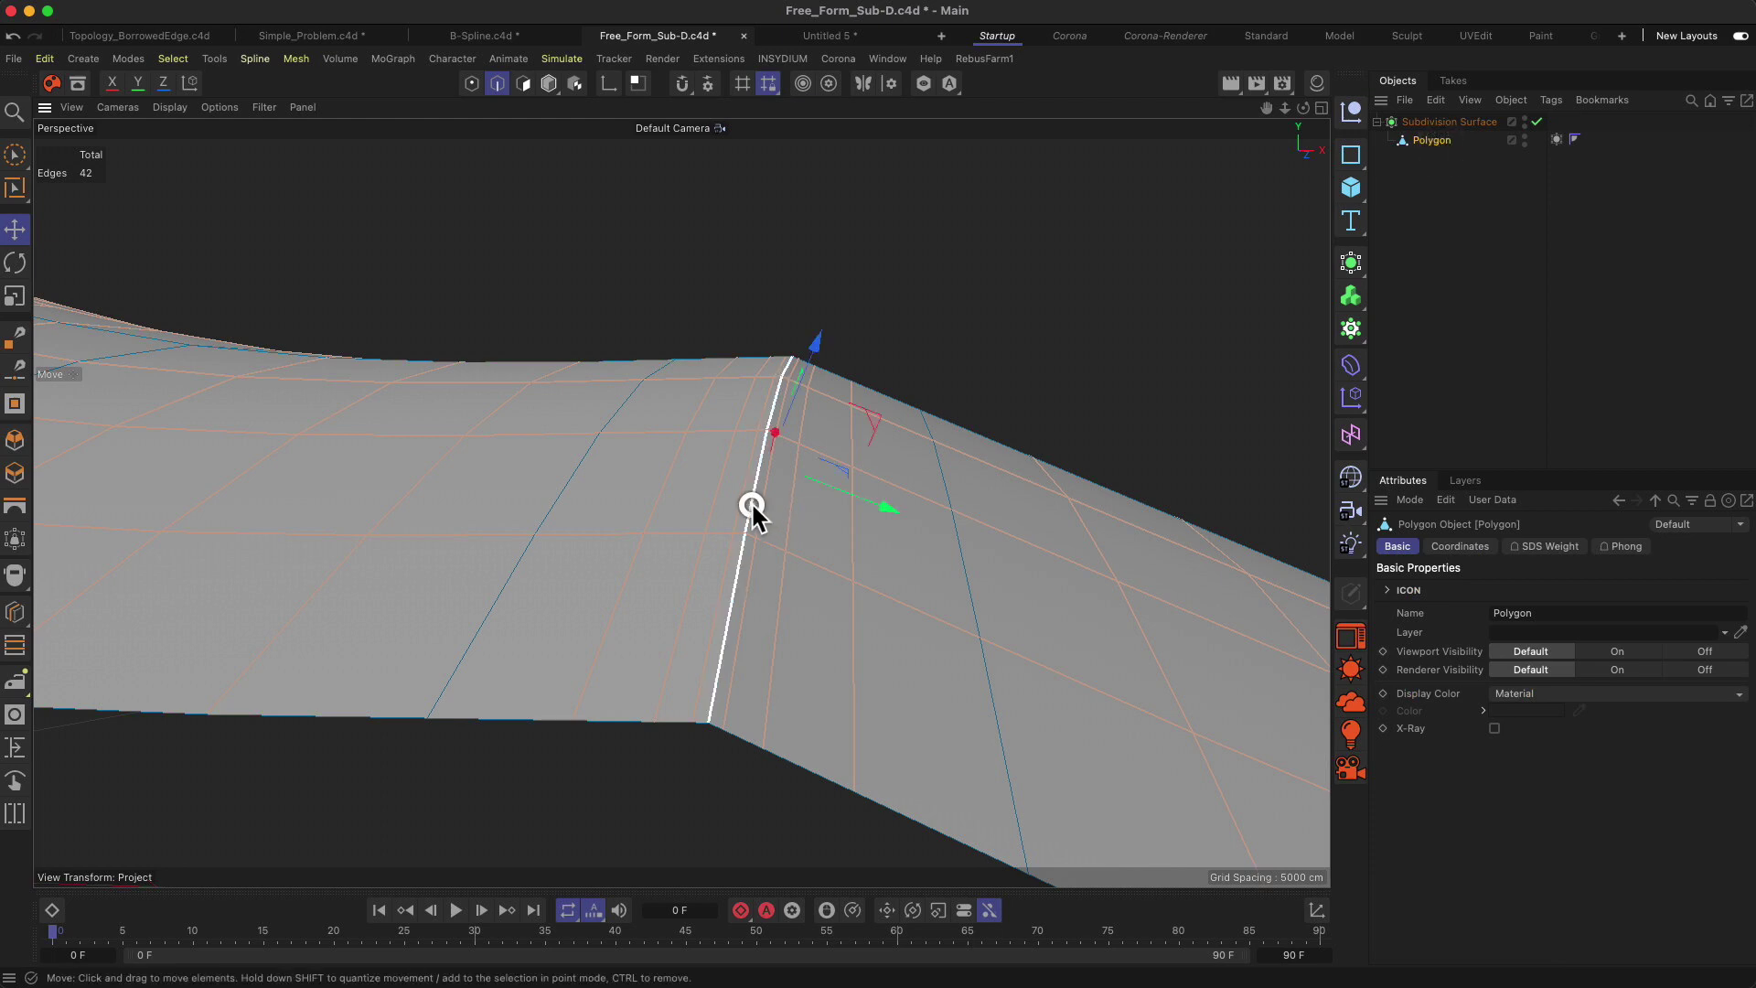
key(period)
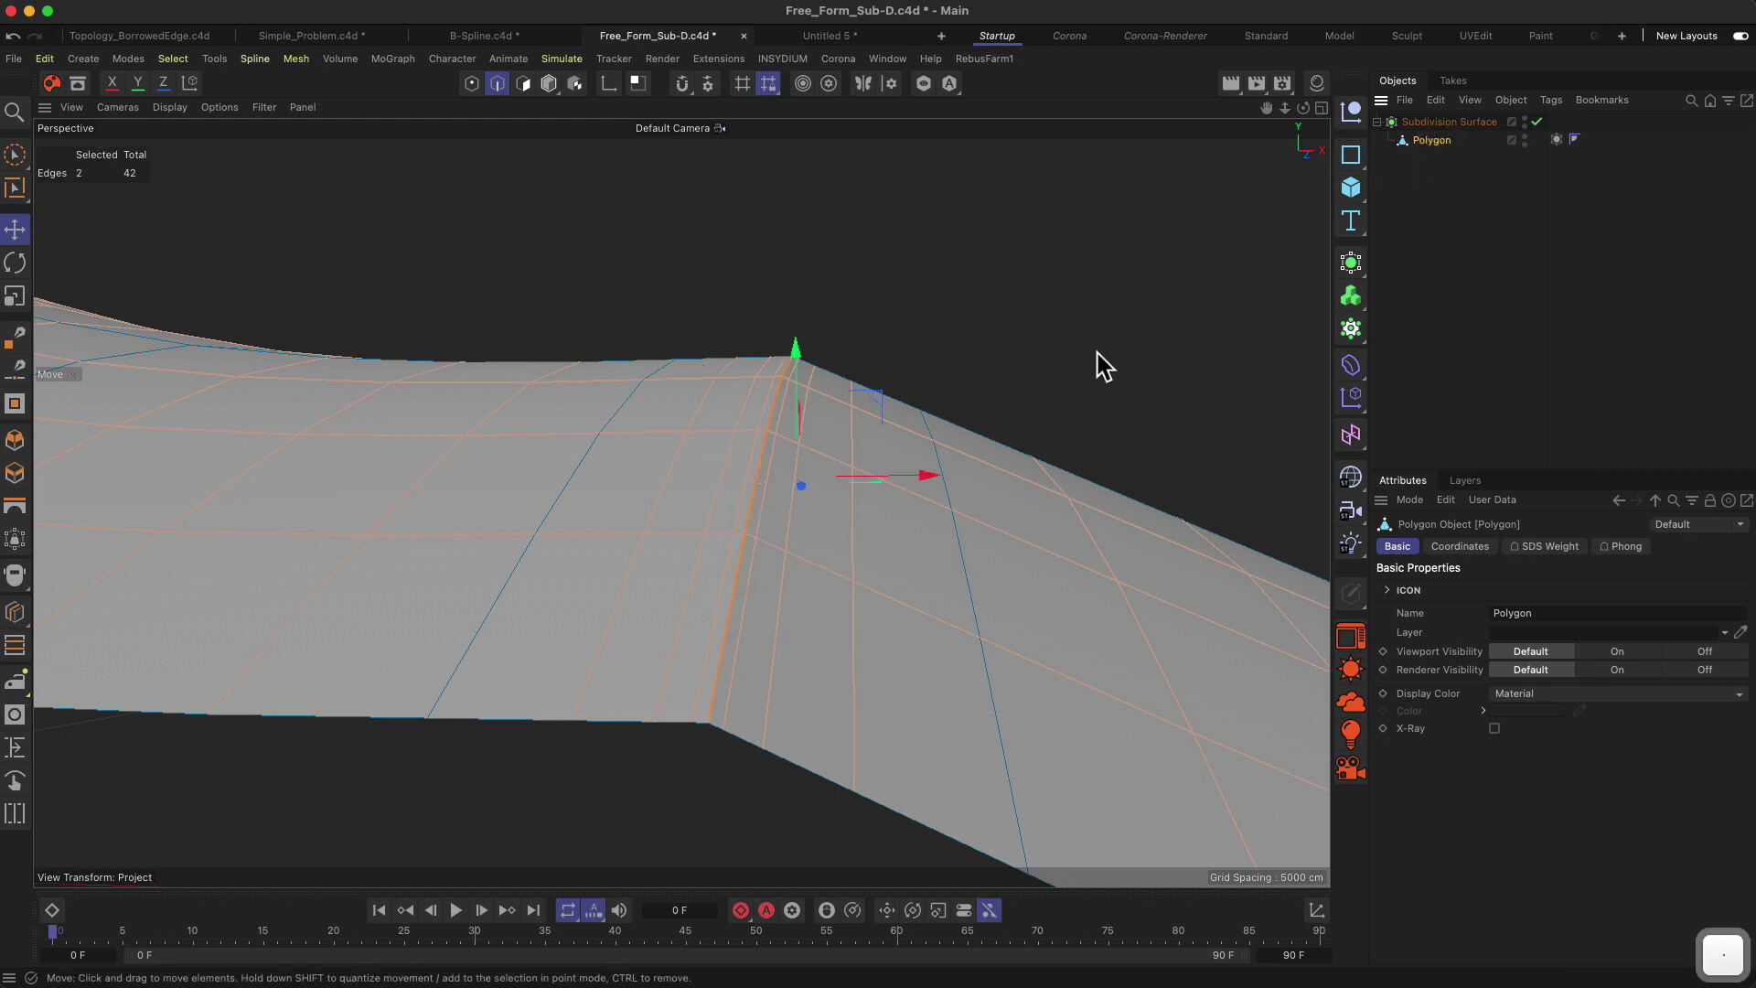
drag(466, 683, 474, 681)
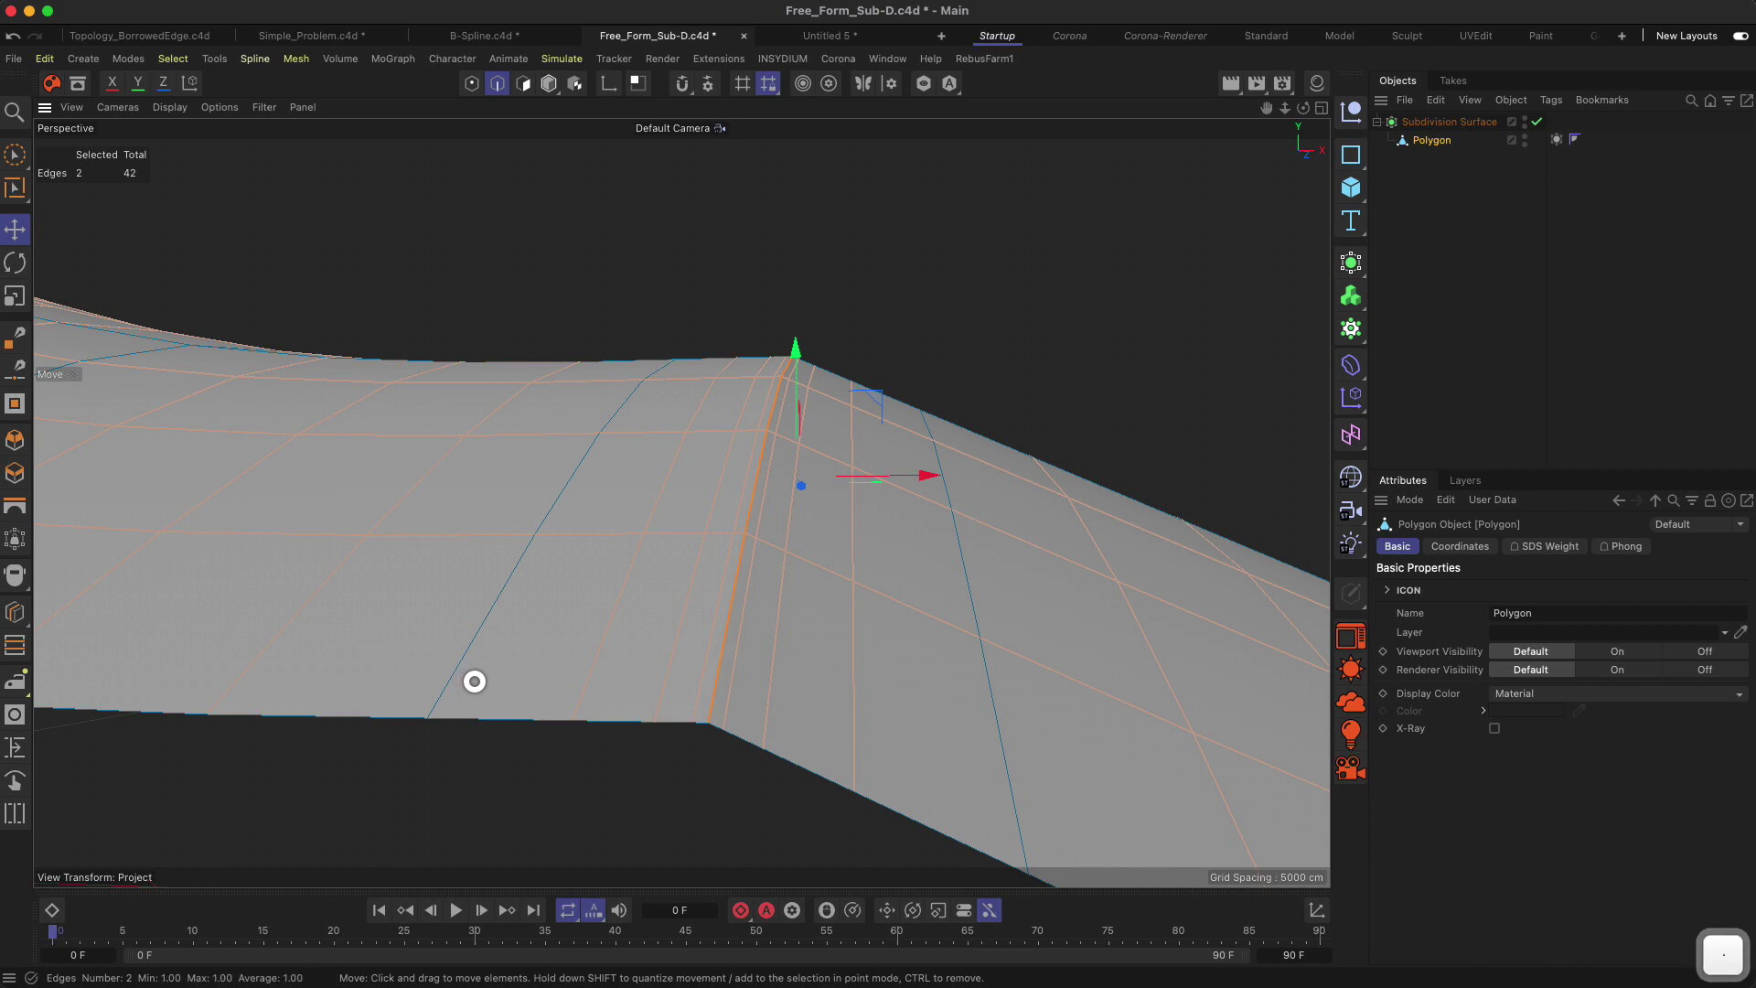
click(1154, 327)
click(1489, 245)
alt+drag(942, 491, 827, 466)
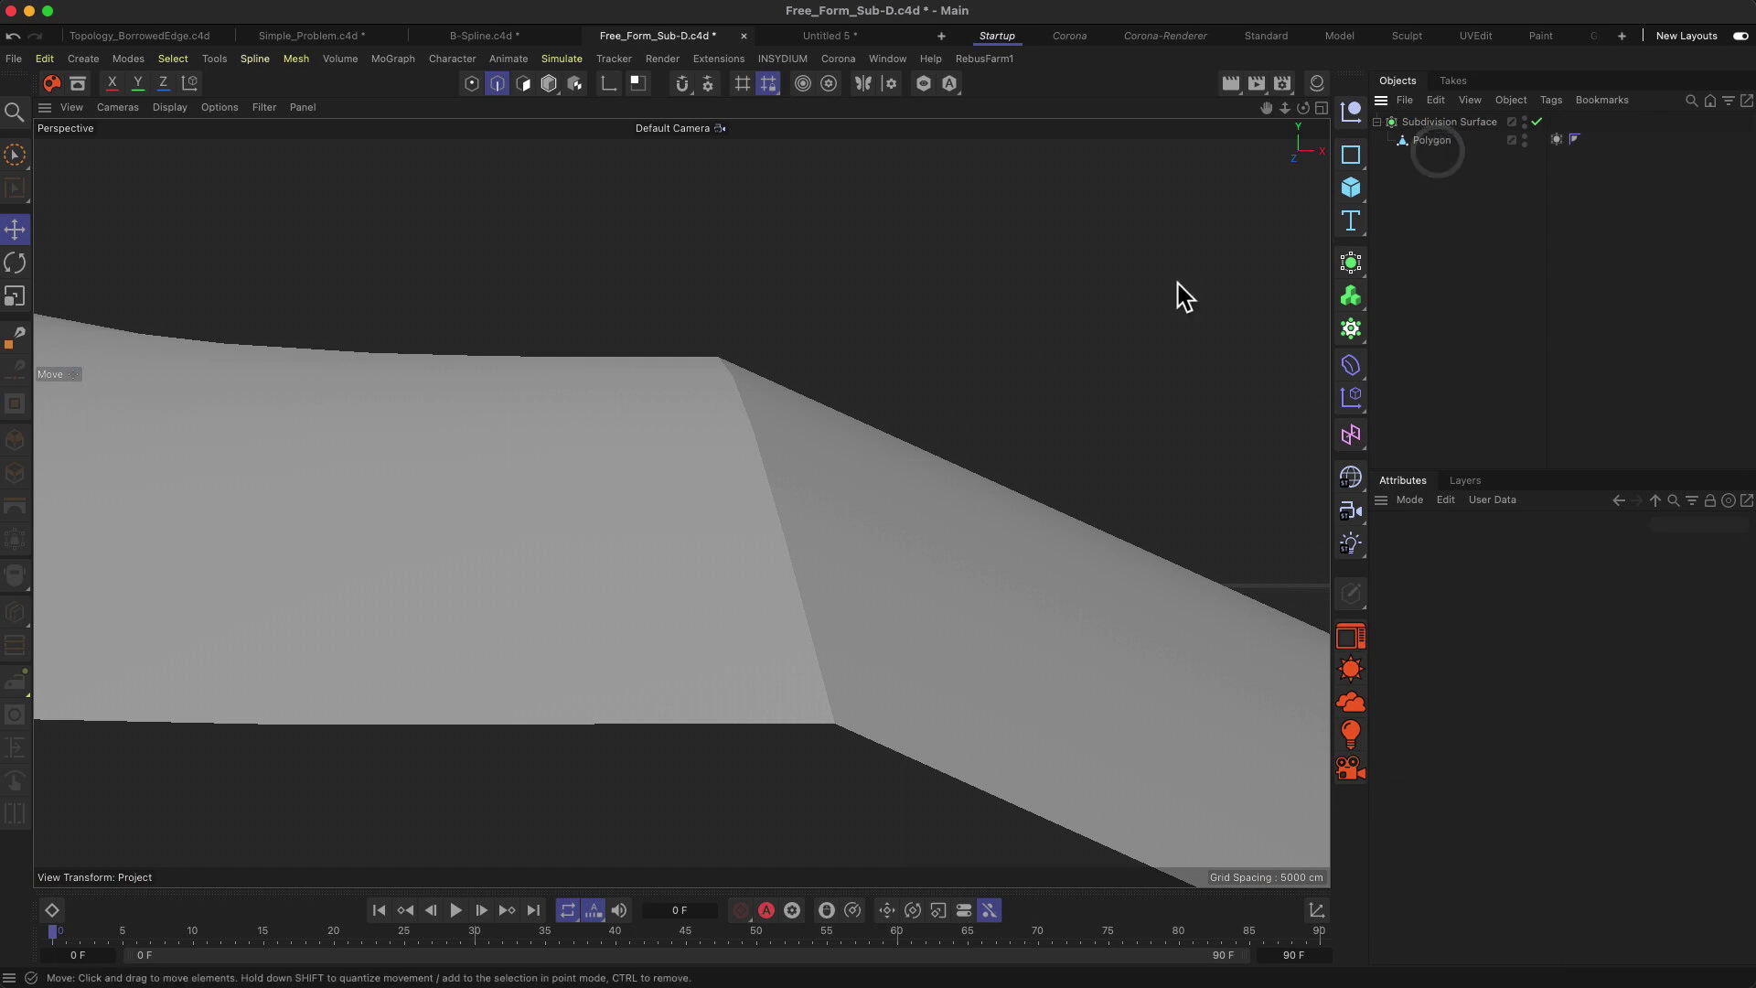
Select the crease edge, then deselect the Polygon to preview it from a new angle.
click(1445, 140)
click(768, 487)
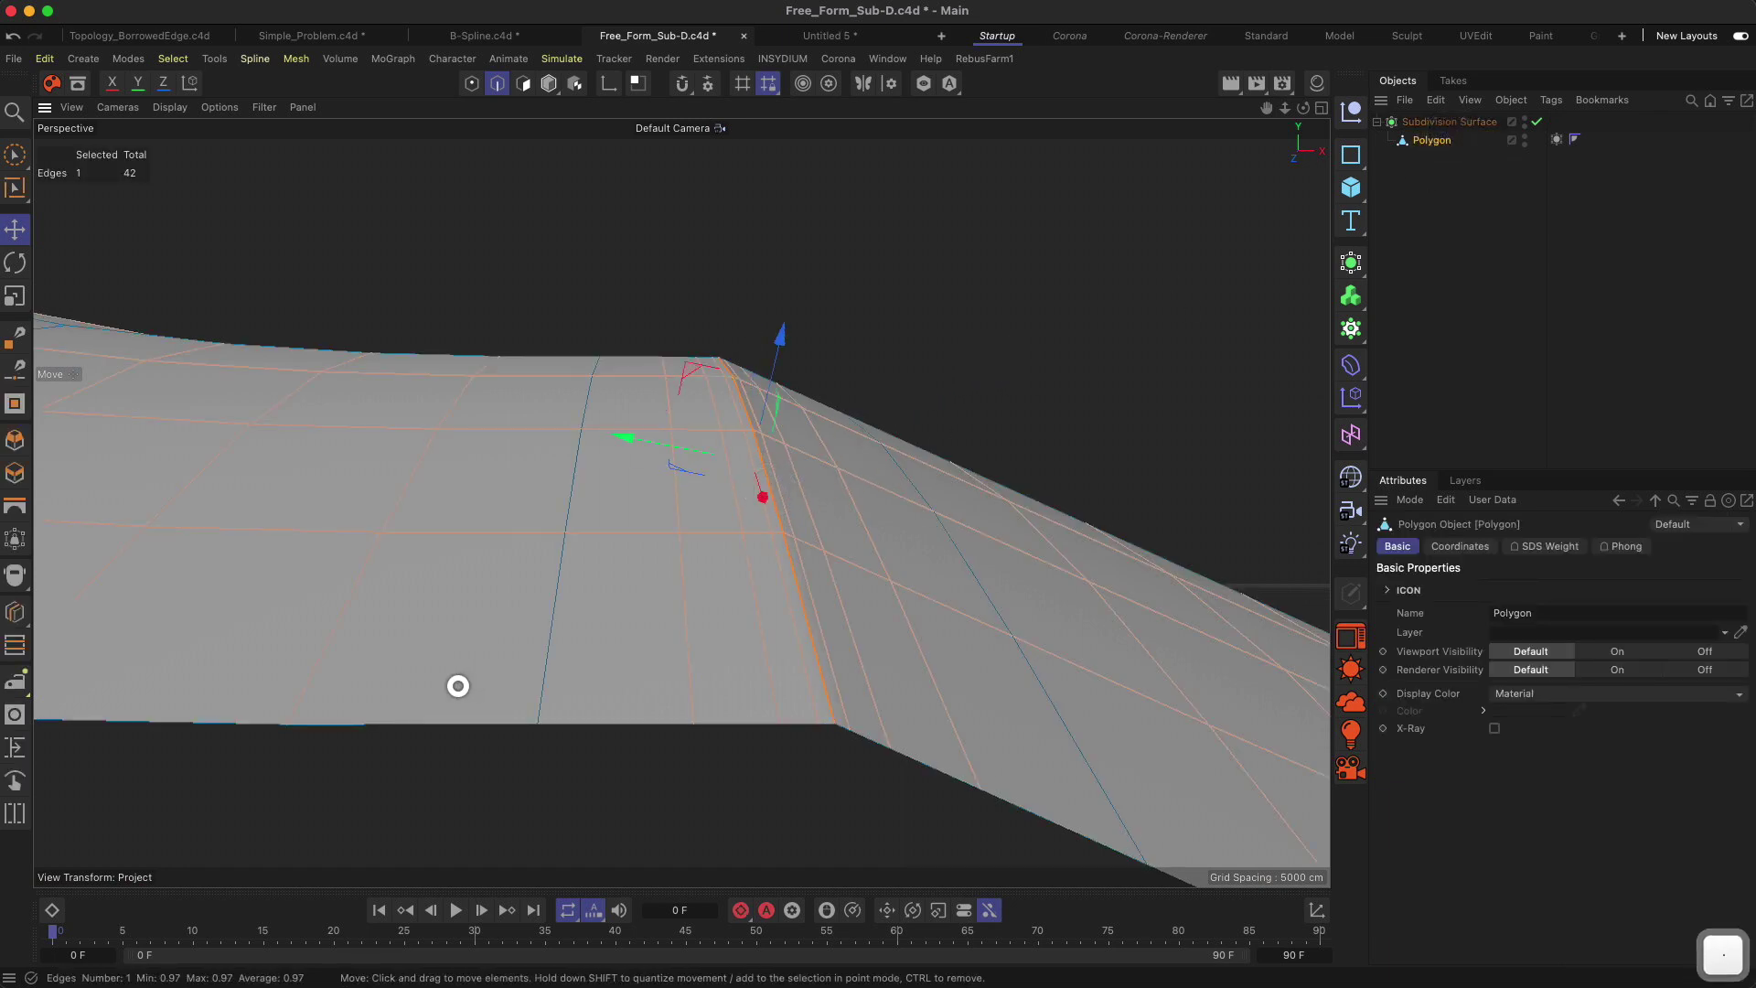
click(1540, 345)
alt+drag(1052, 393, 914, 394)
Select the second fold's edge loop and lower its SDS weight to 0.56.
click(1429, 140)
scroll(388, 519, down, 5)
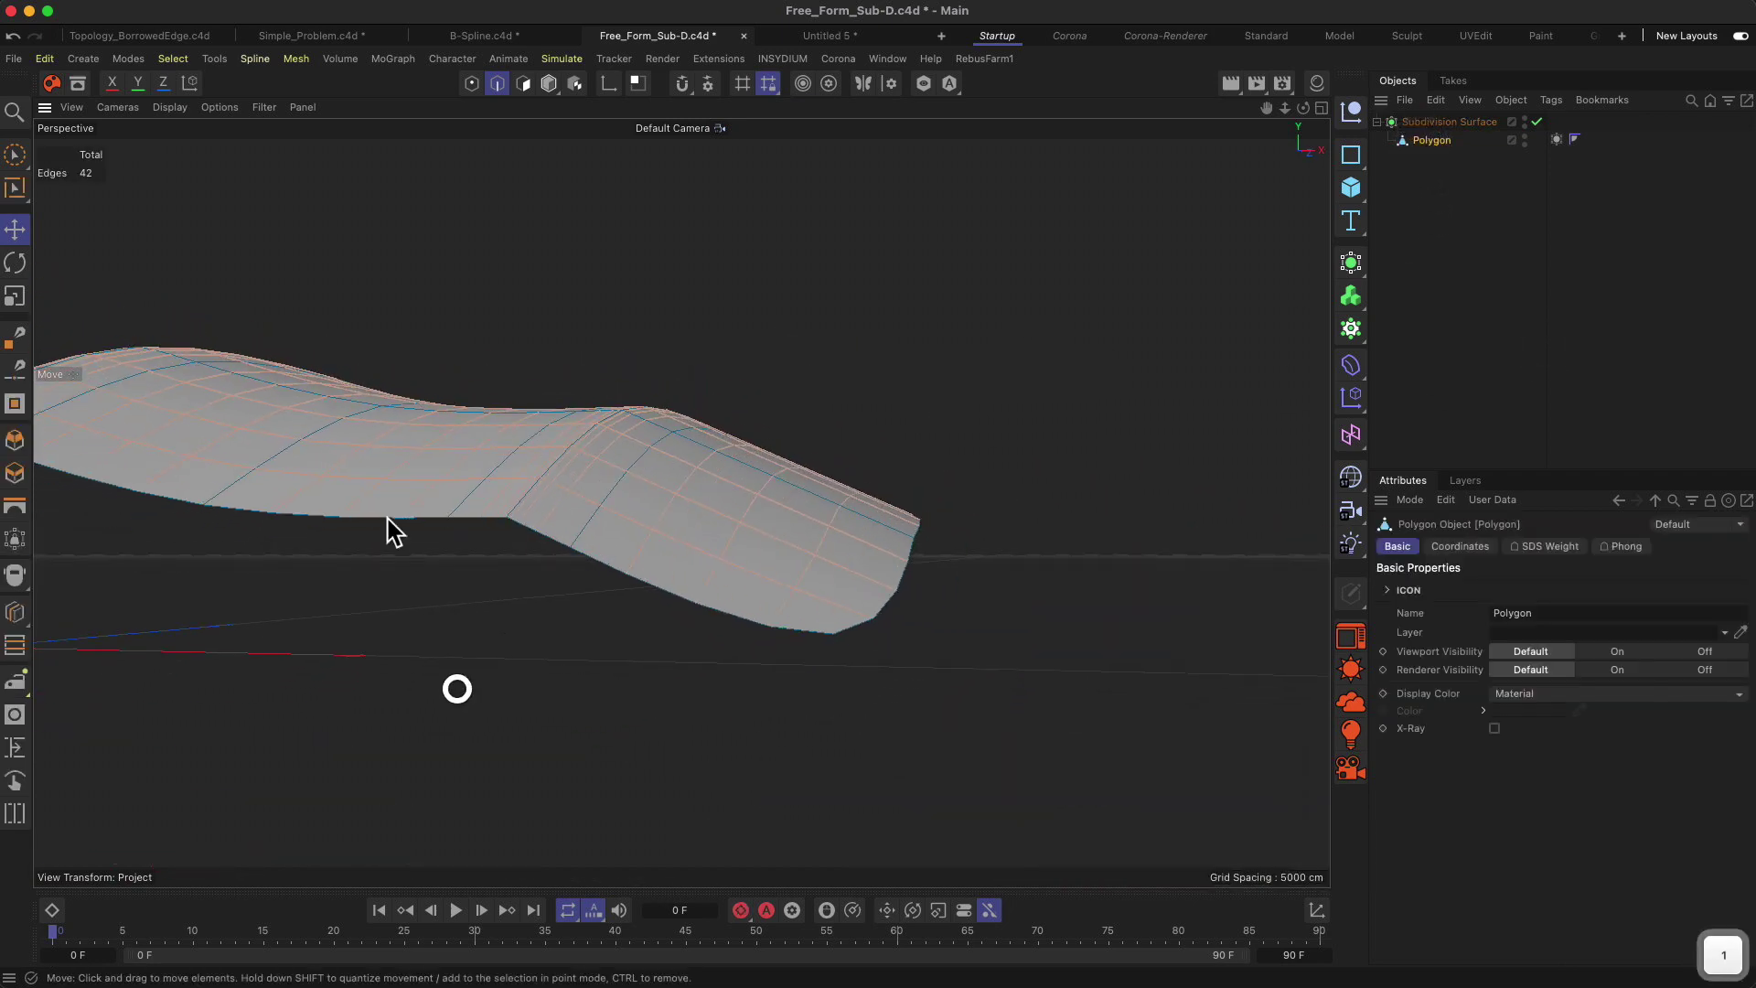
alt+drag(388, 518, 667, 486)
double_click(392, 501)
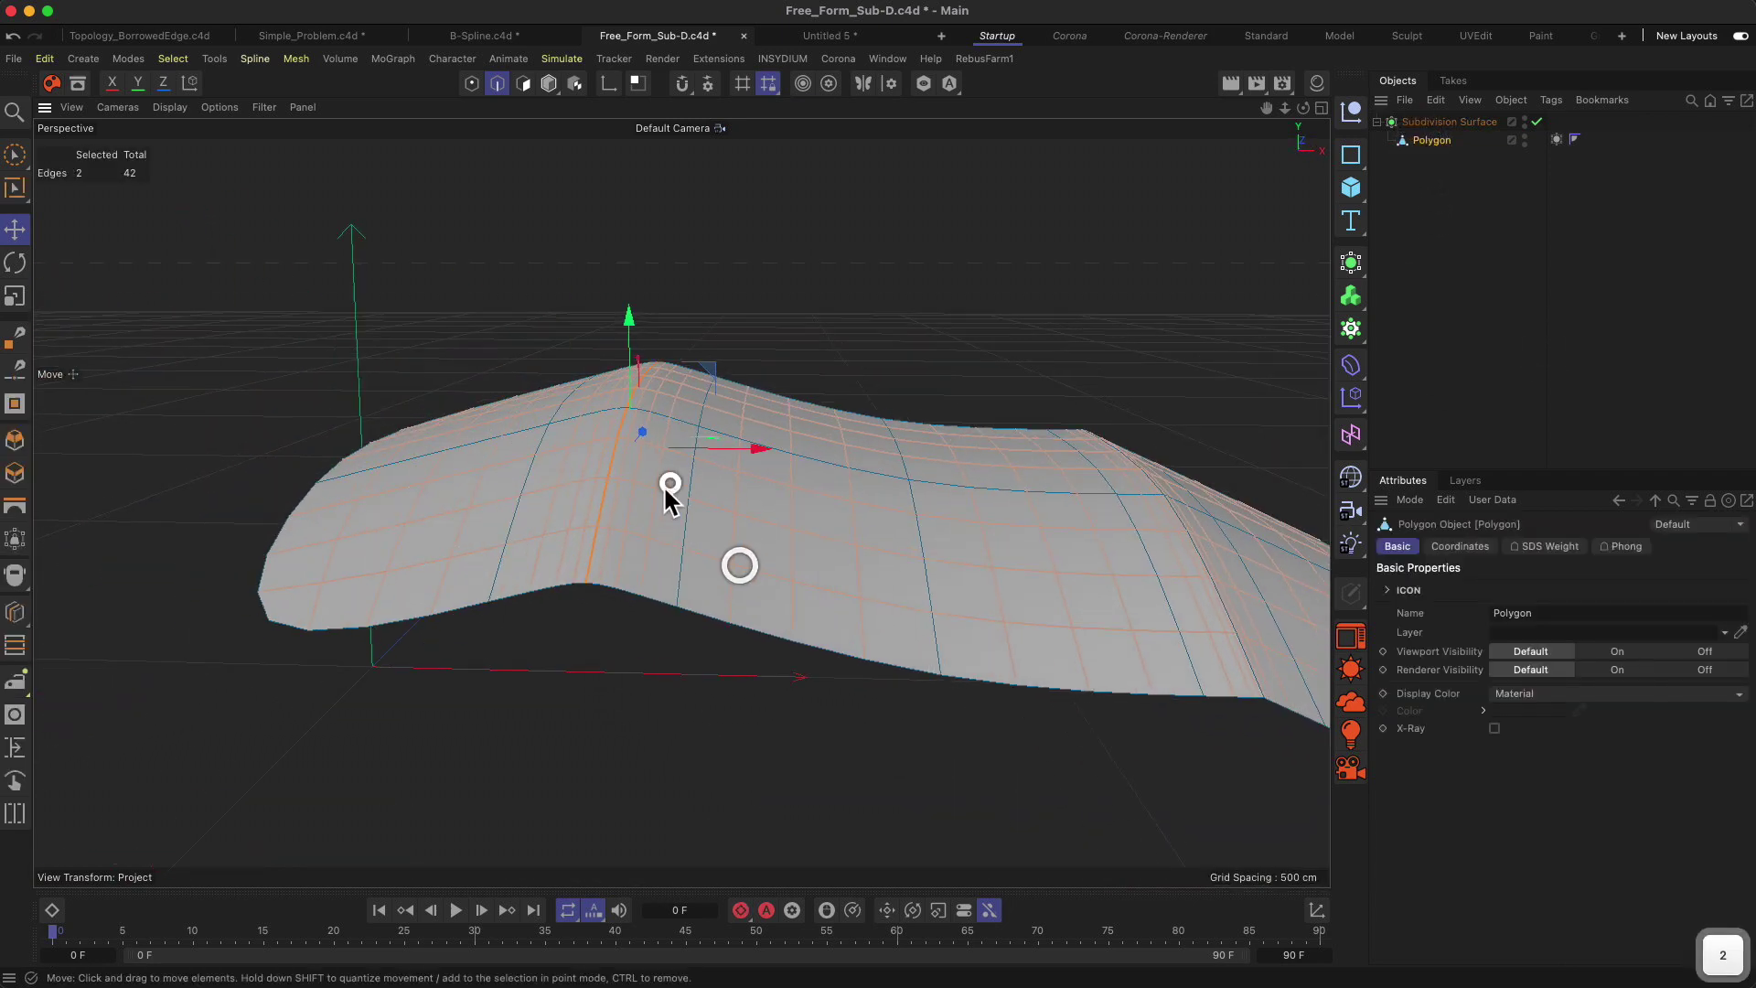
scroll(667, 486, up, 5)
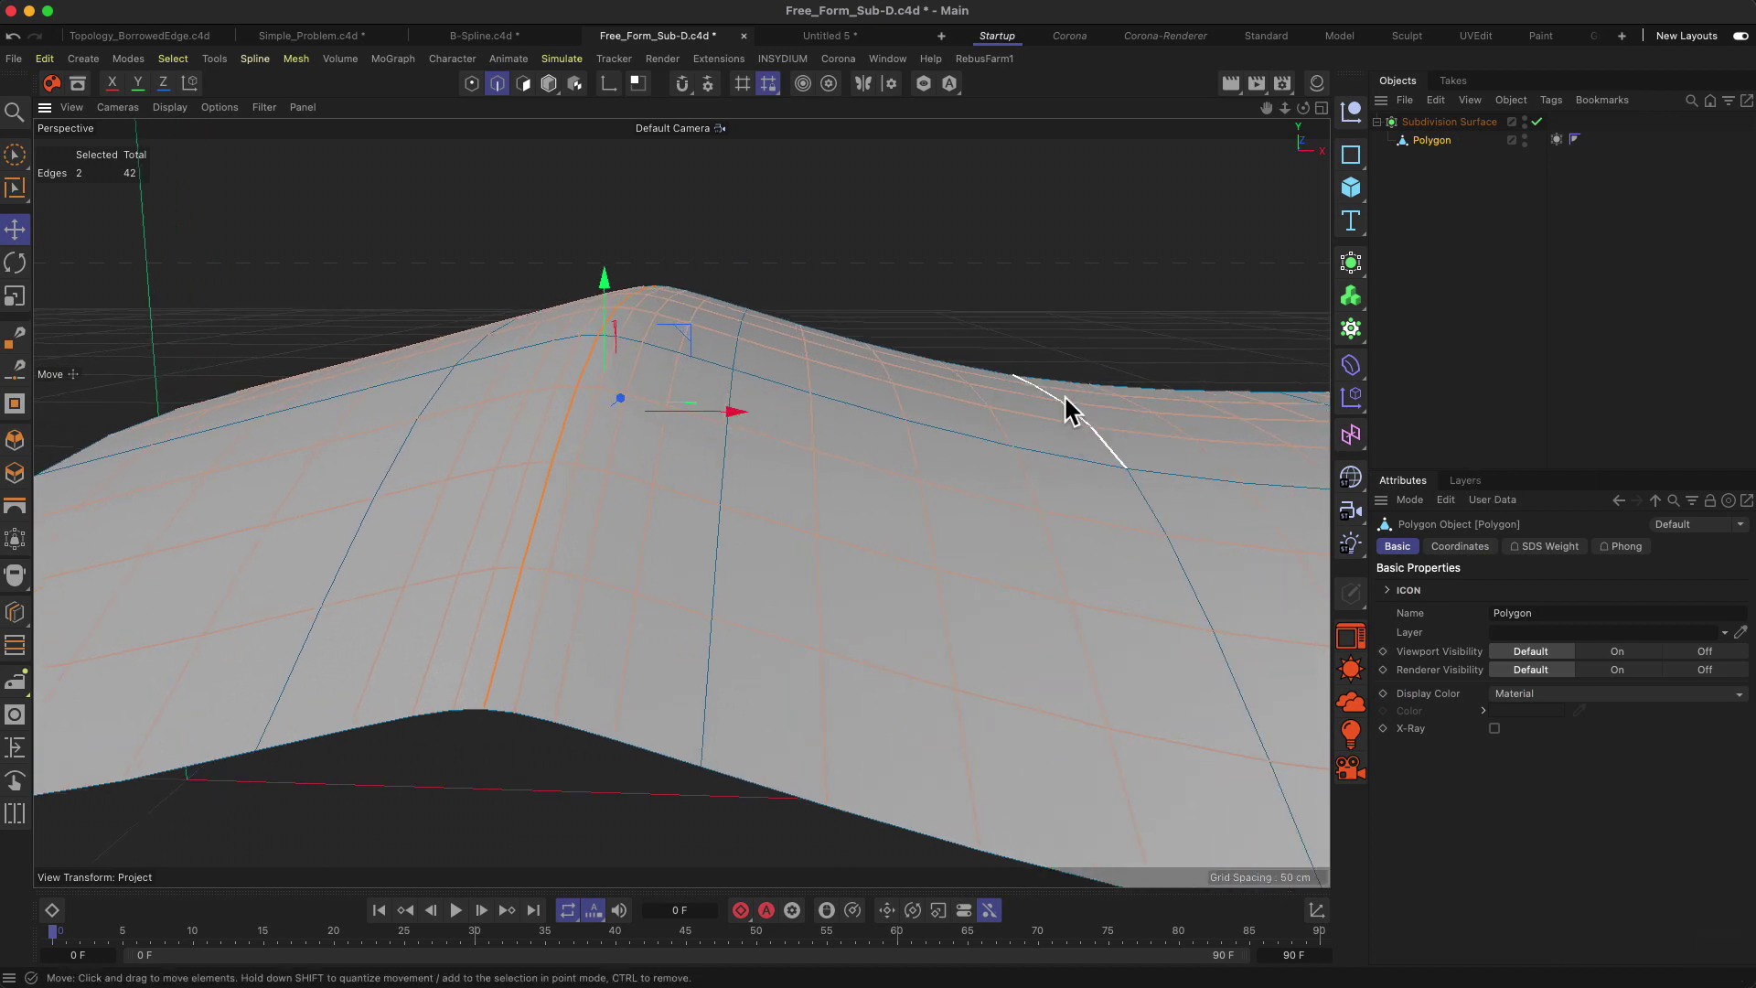
key(period)
drag(478, 686, 905, 689)
click(1703, 296)
mouse_move(634, 419)
alt+mouse_down()
mouse_move(726, 414)
mouse_move(638, 423)
alt+mouse_up()
Raise the Subdivision Surface's viewport and render subdivision from 2 to 3.
click(1432, 140)
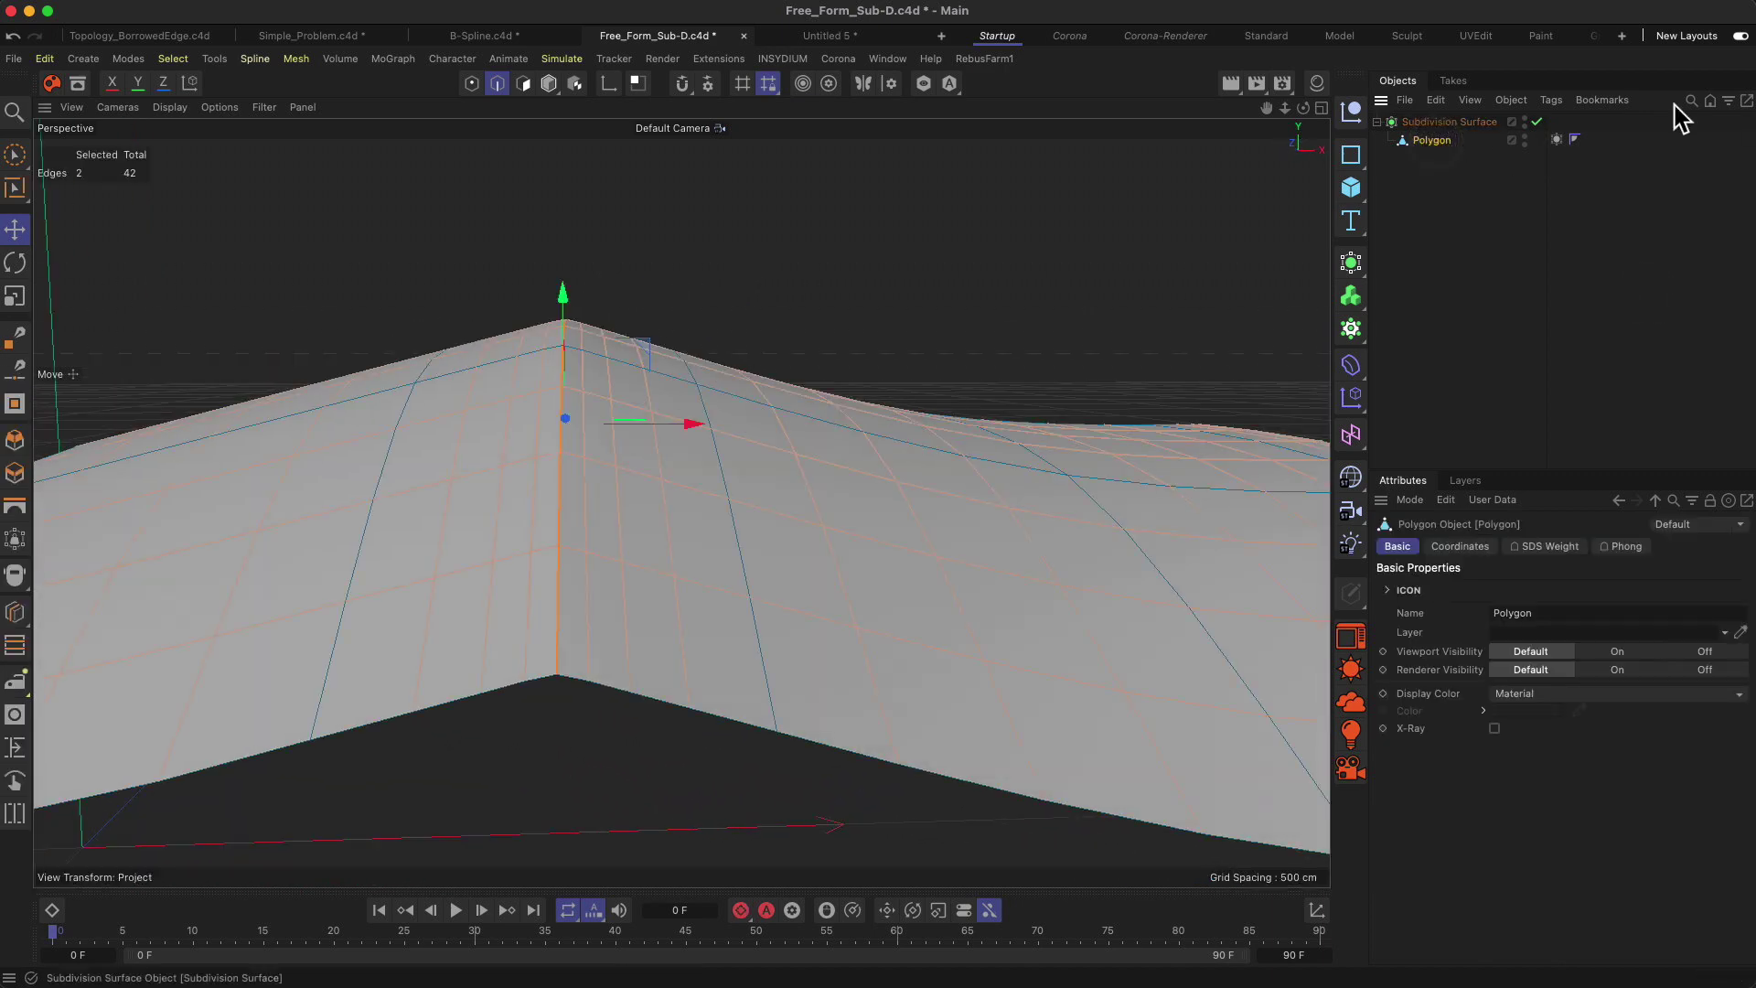
click(1471, 122)
click(1577, 607)
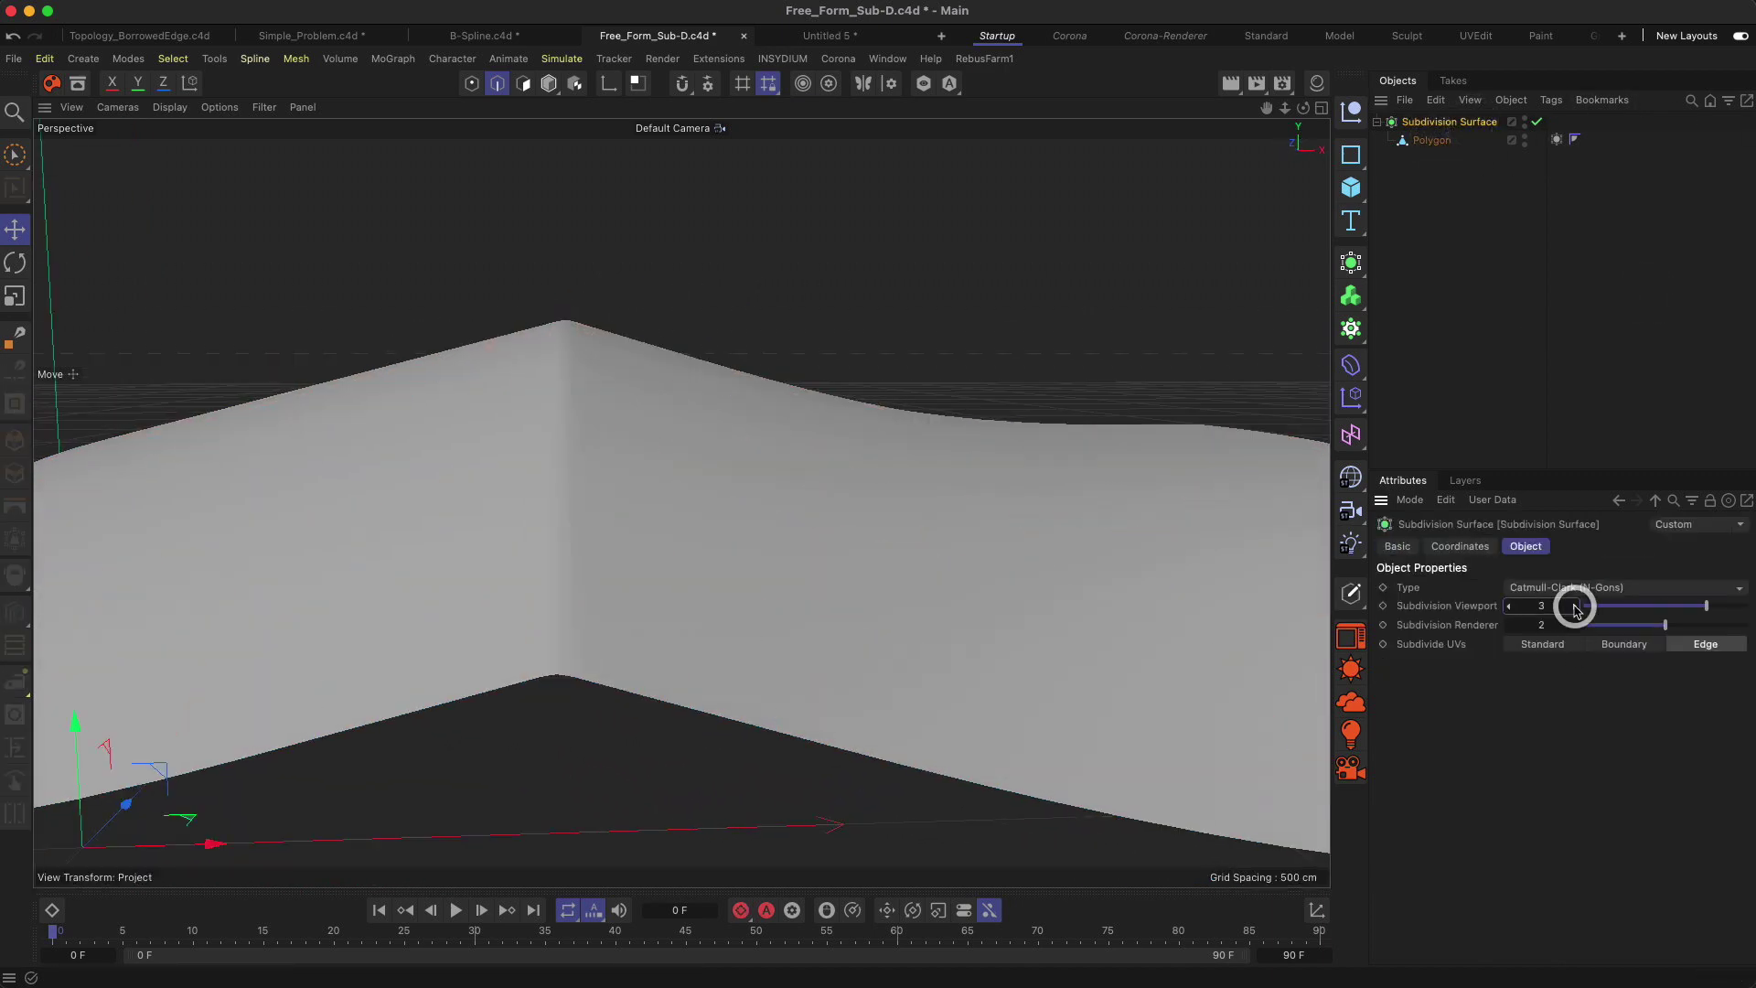
click(1573, 627)
alt+drag(476, 403, 730, 460)
click(1556, 139)
alt+drag(409, 385, 330, 431)
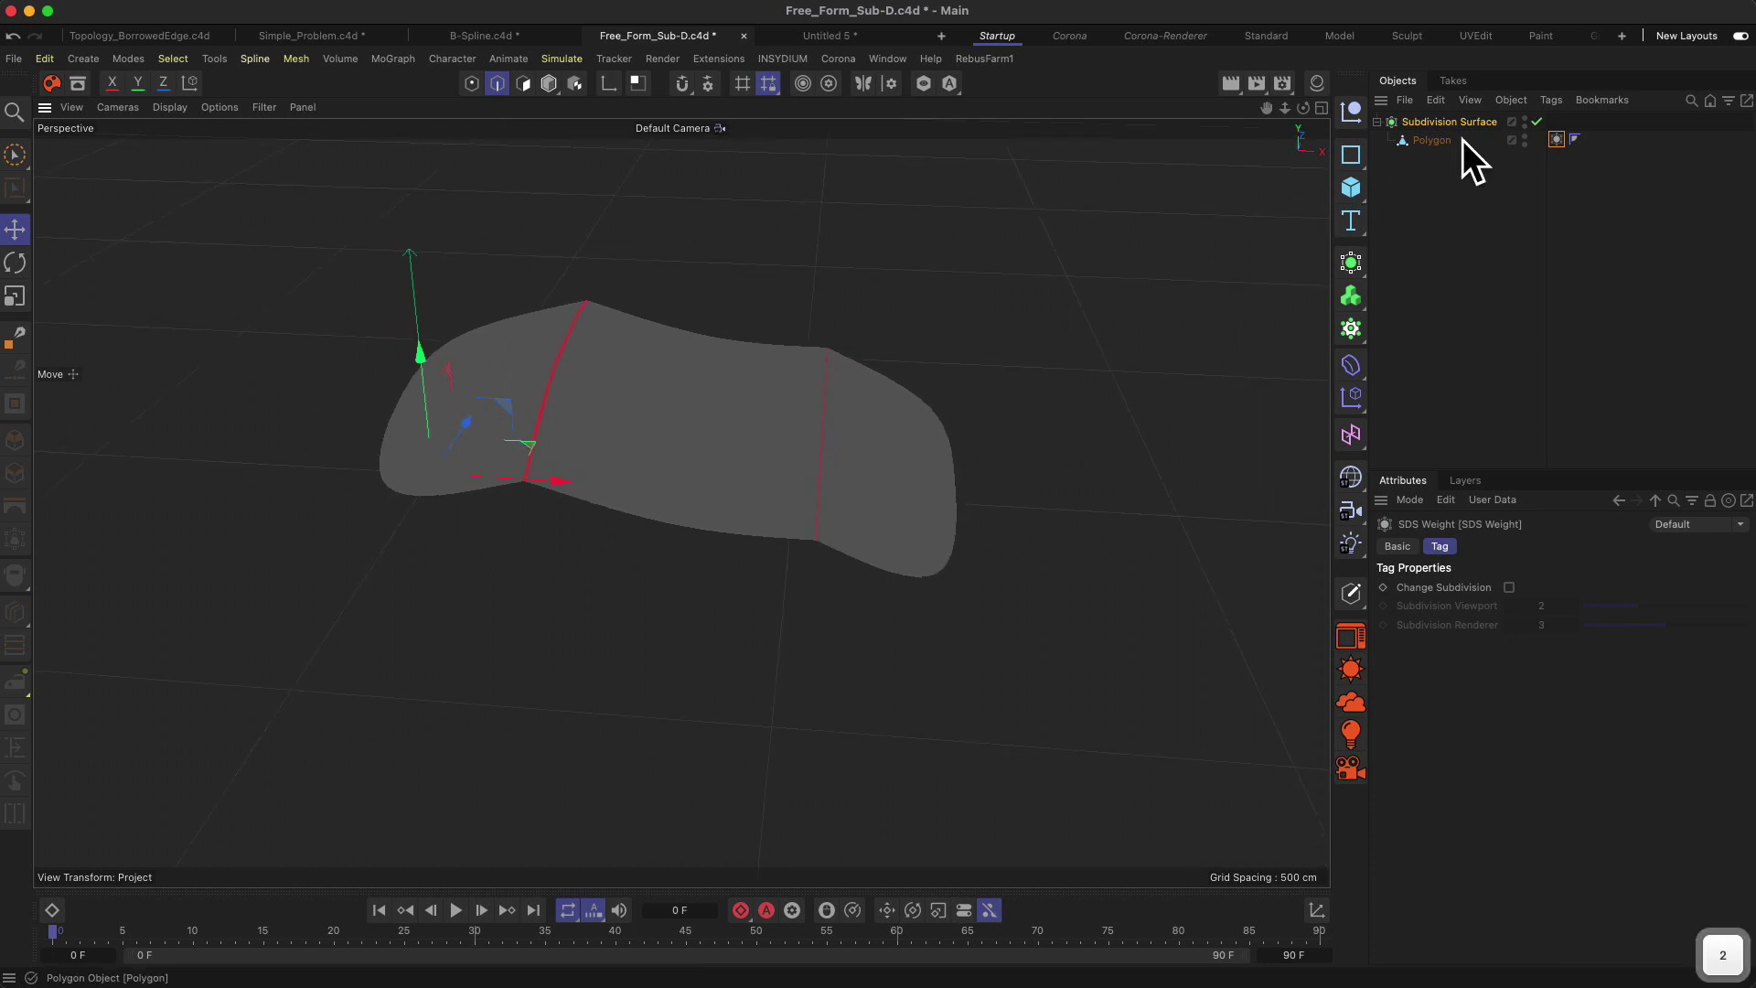